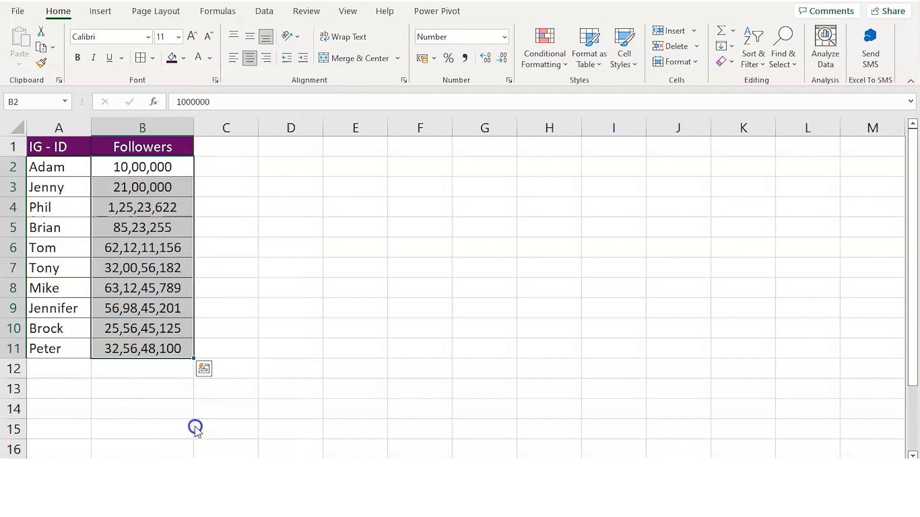
- Apply the custom number format #,,.00"M" to the Followers values in B2:B11
click(74, 323)
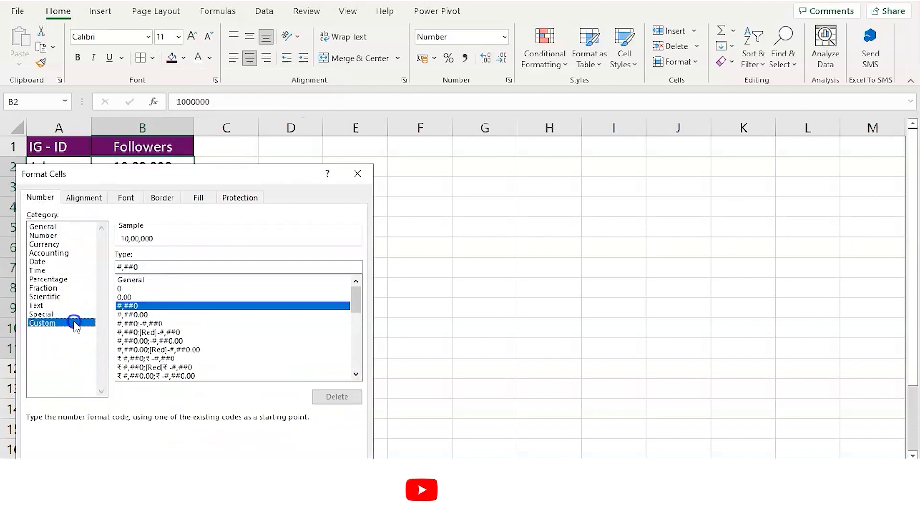
click(148, 265)
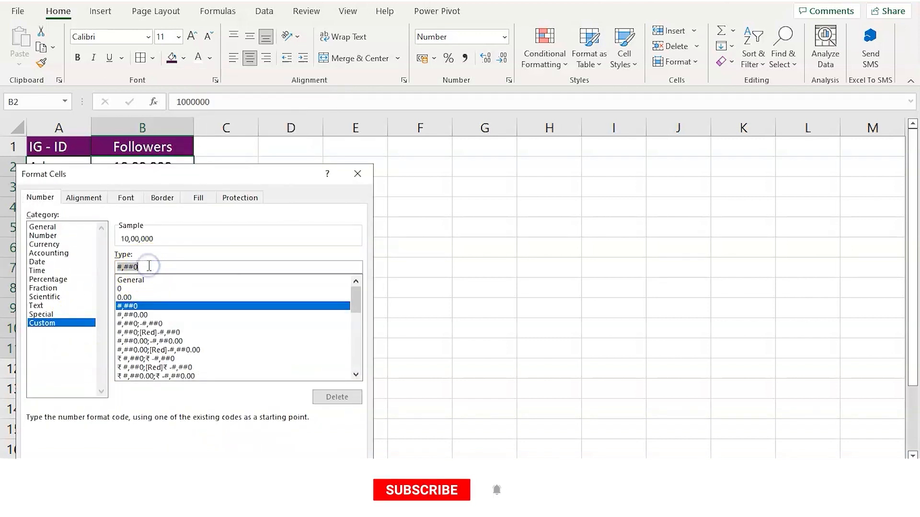
key(BackSpace)
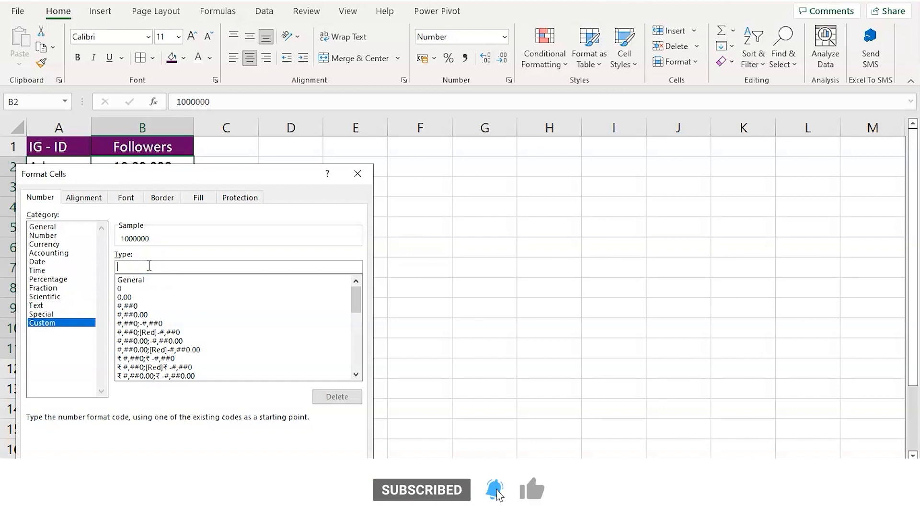
text(#,,.00)
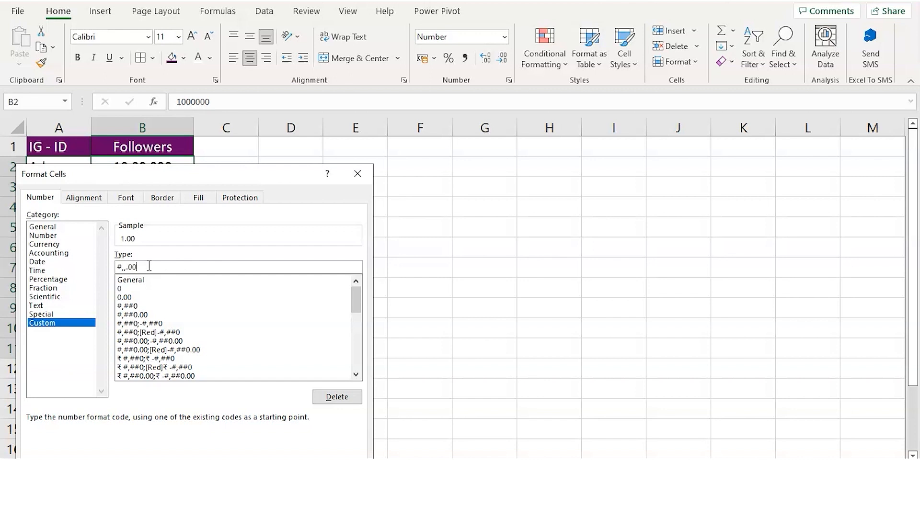
text("M")
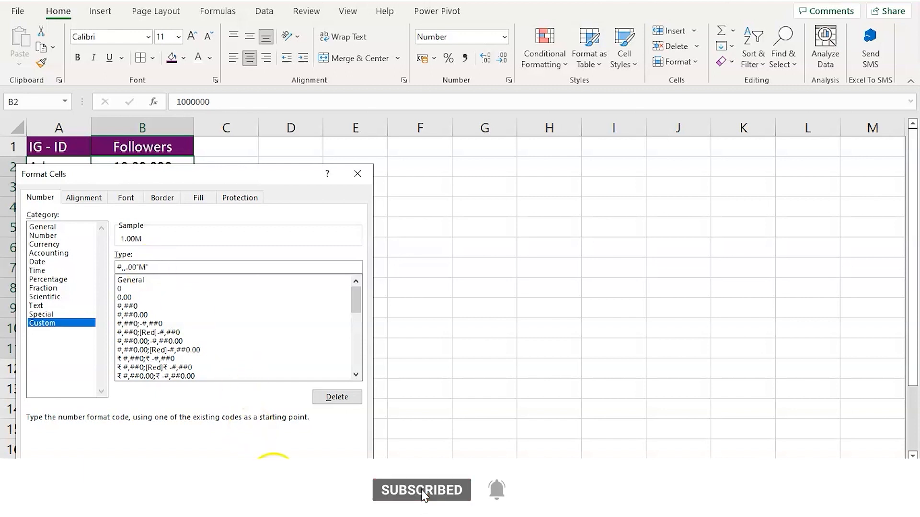
key(Return)
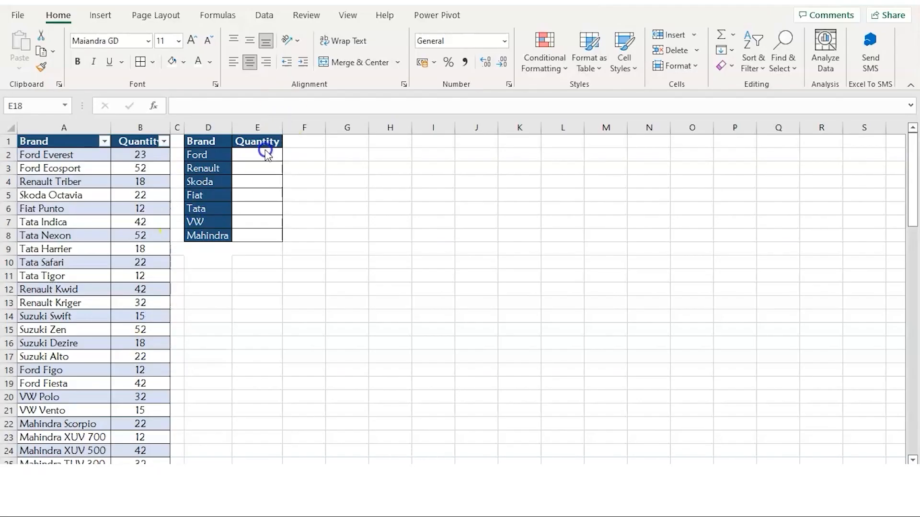
- Start a SUMIFS formula in E2 for Ford, using the whole Table1[Quantity] column as the sum range
double_click(265, 152)
click(264, 153)
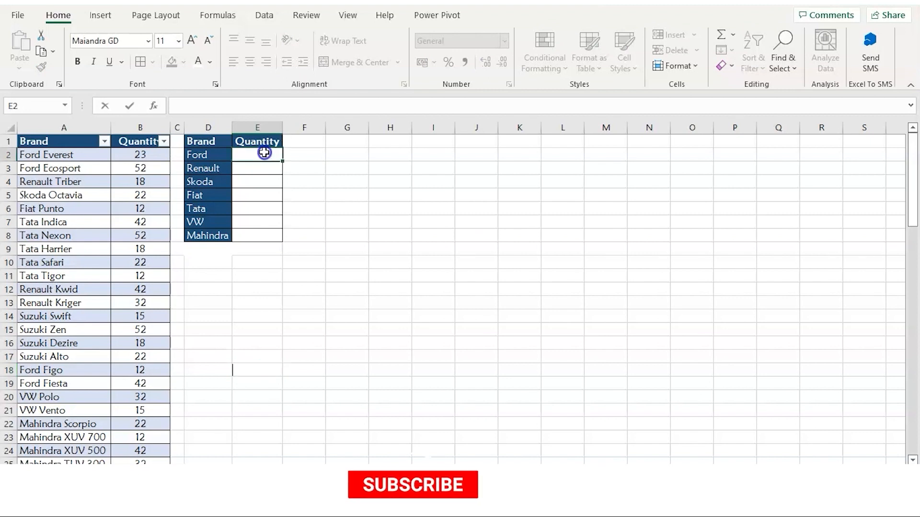
text(=SUM)
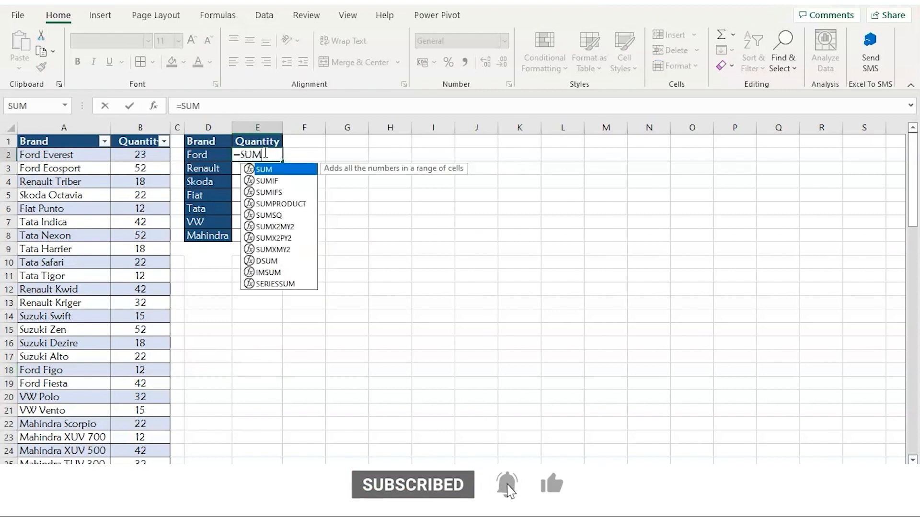
key(Down)
key(Down)
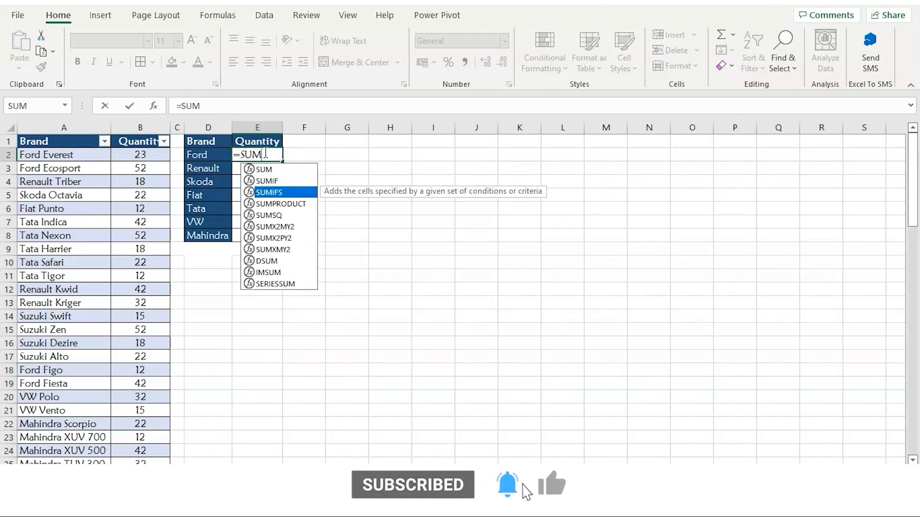
key(Tab)
click(137, 157)
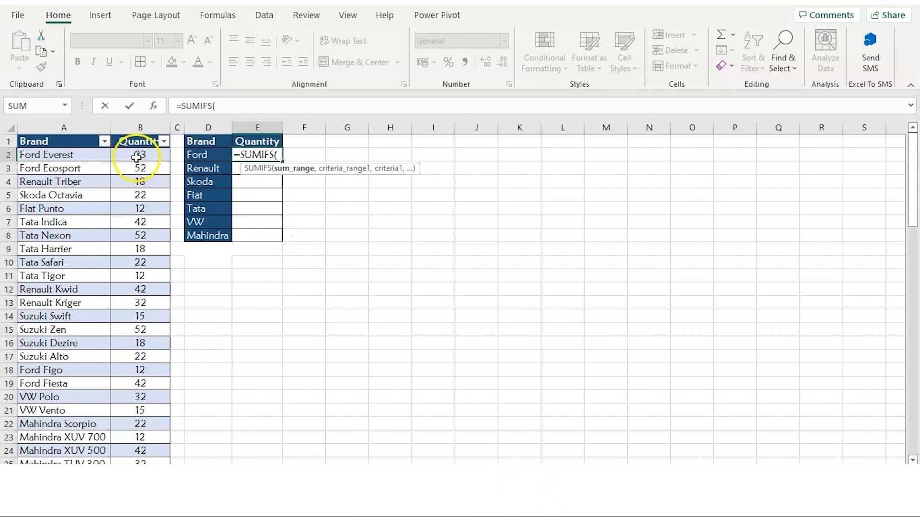
drag(136, 155, 158, 404)
text(,)
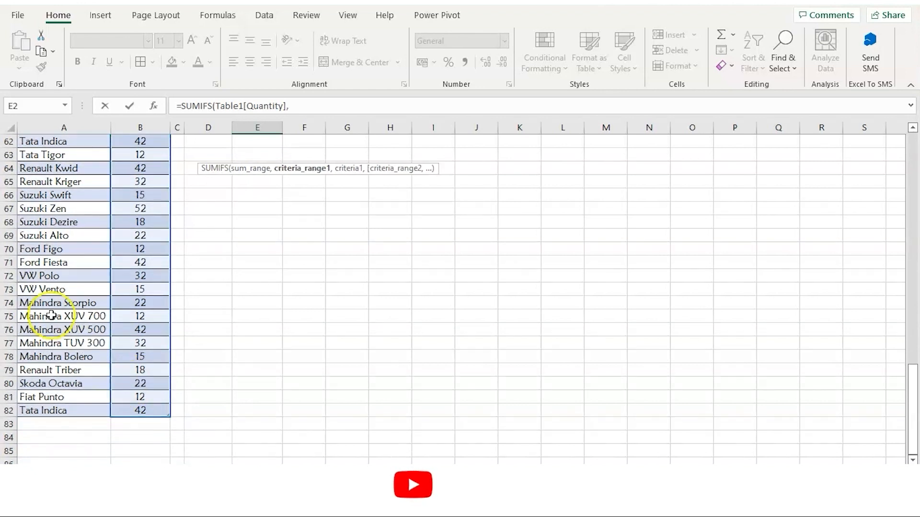
- Complete the SUMIFS formula in E2 with Table1[Brand] as the criteria range and "*Ford*" as the criterion
scroll(55, 317, up, 20)
drag(72, 155, 90, 435)
text(,"*)
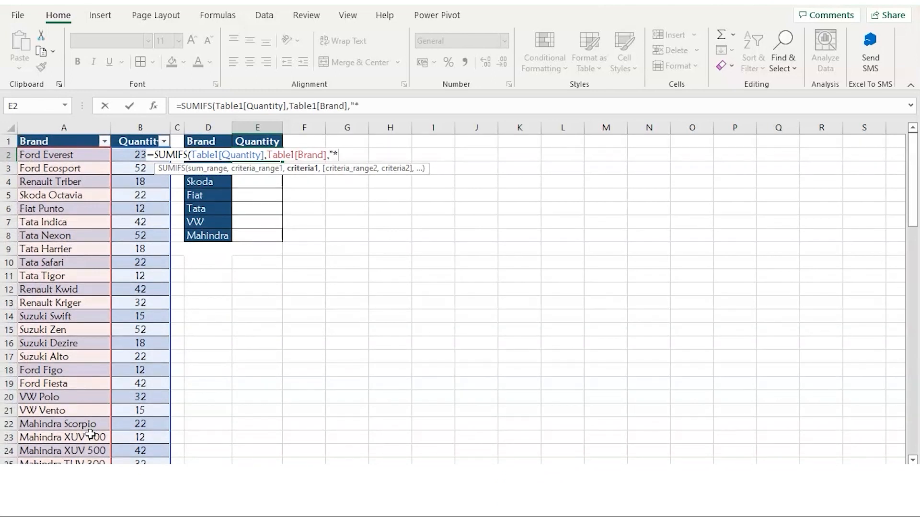
text(Ford*)
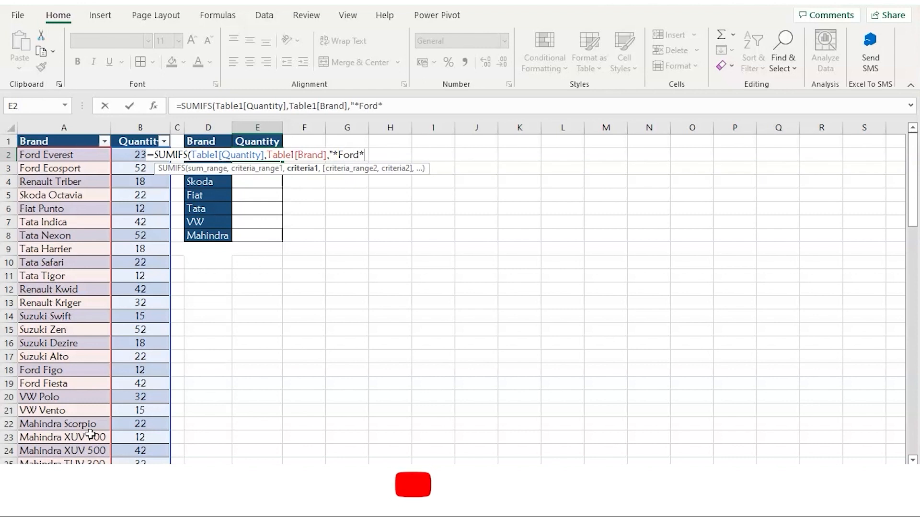
text("))
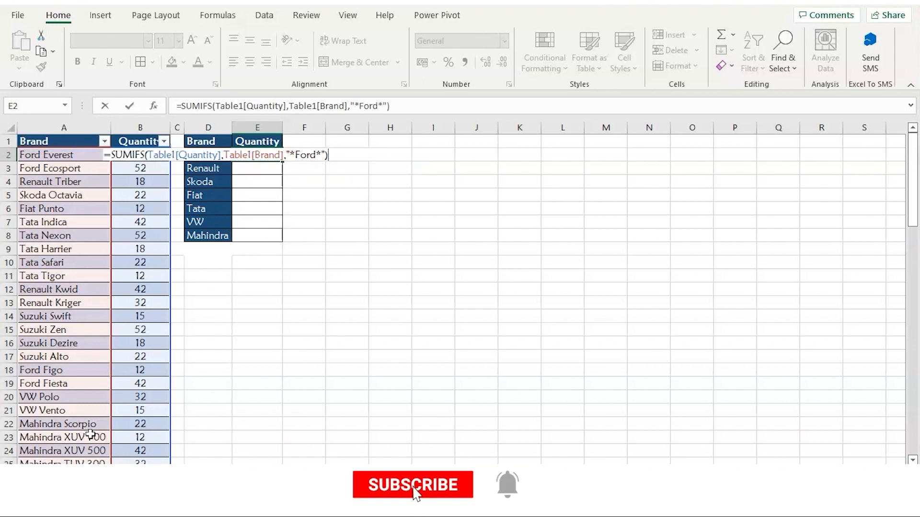
key(Return)
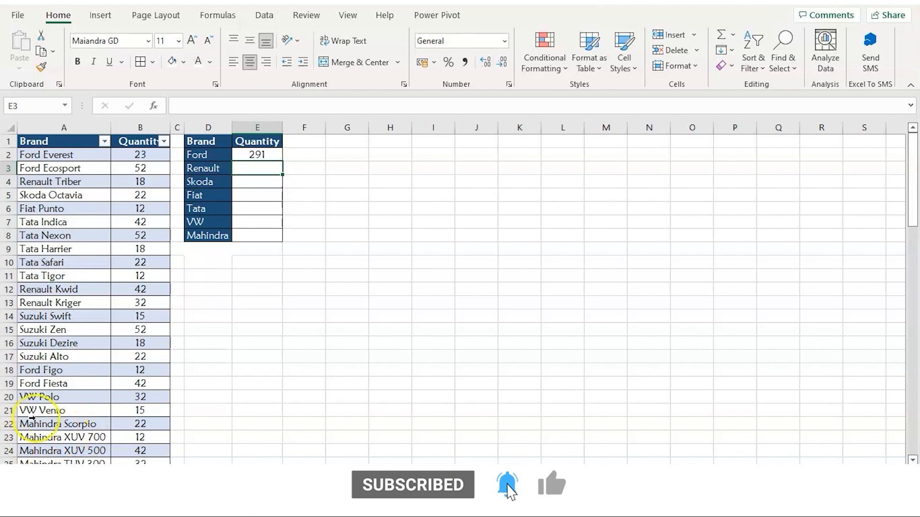
- Fill the Ford formula down to E8 and change the criterion in the Renault row to "*Ren*"
click(264, 155)
drag(282, 162, 280, 240)
click(263, 169)
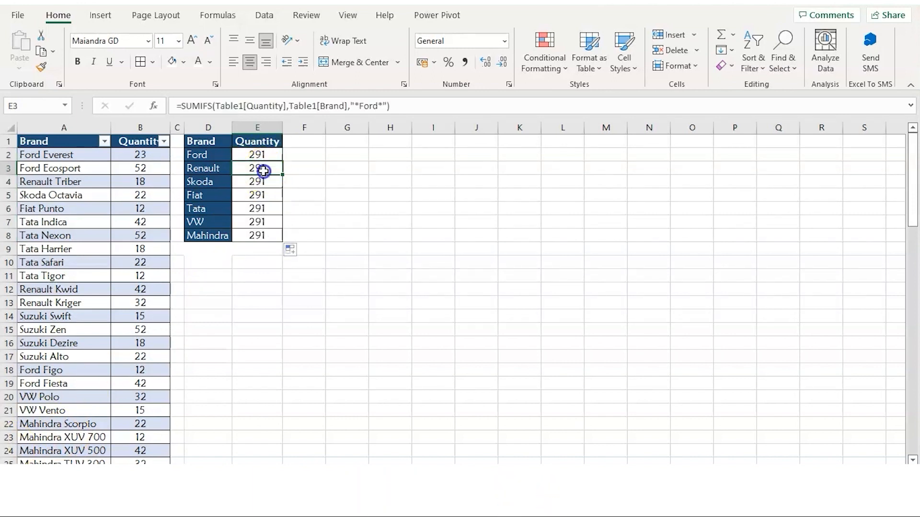
double_click(367, 106)
text(Ren)
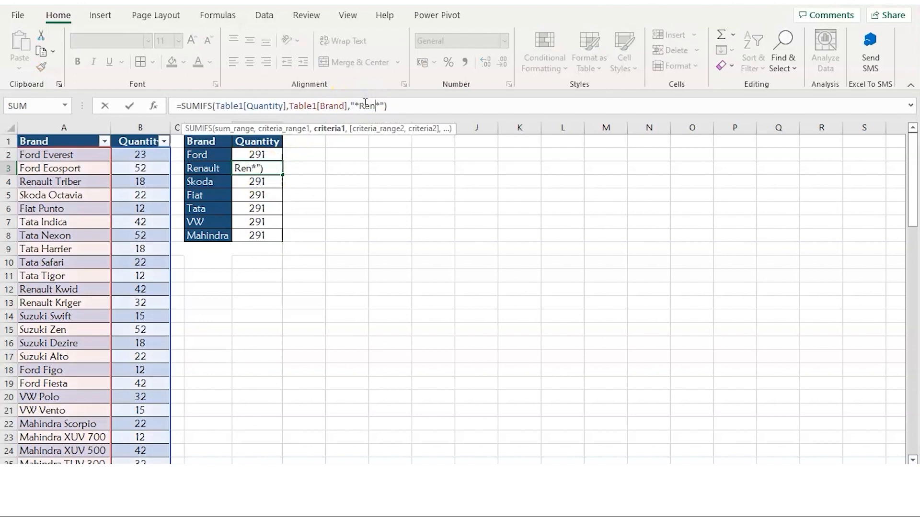
key(Return)
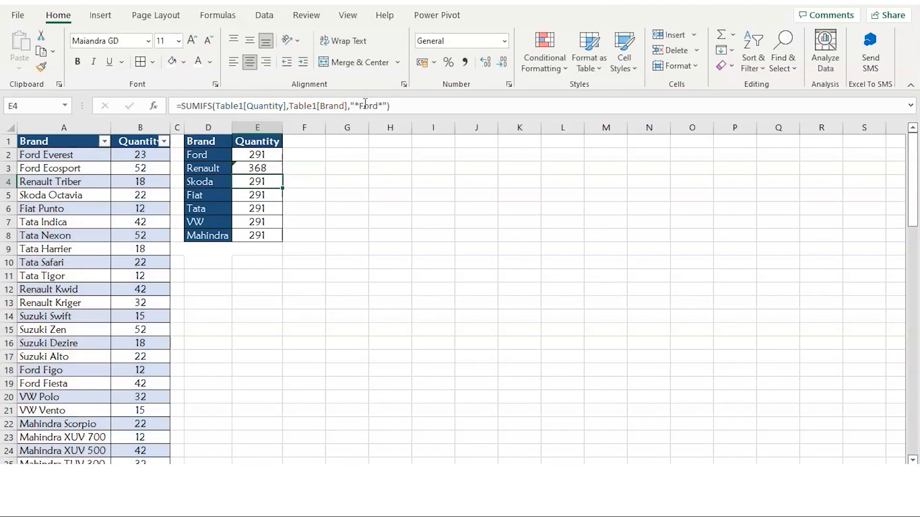
- Change the SUMIFS criteria to "*Skoda*" in E4 and "*Fiat*" in E5
double_click(367, 105)
text(Skoda)
key(Return)
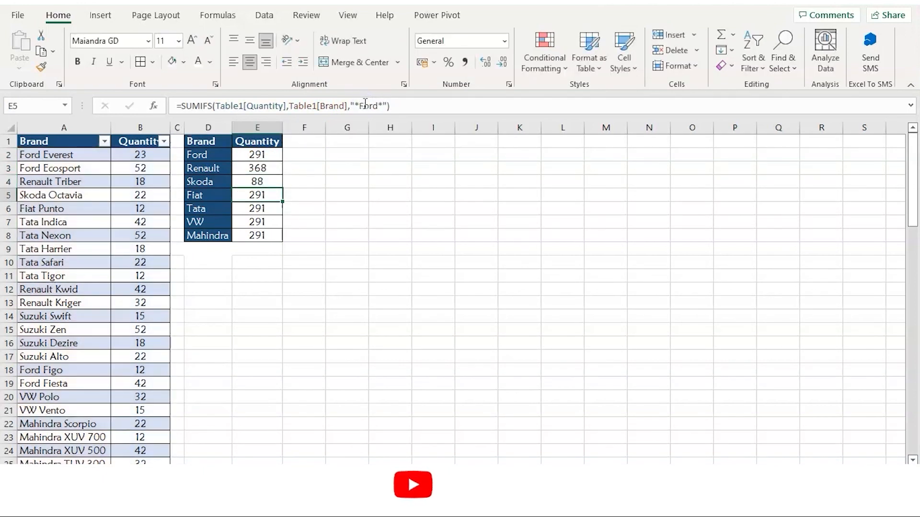
double_click(365, 106)
text(Fiat)
key(Return)
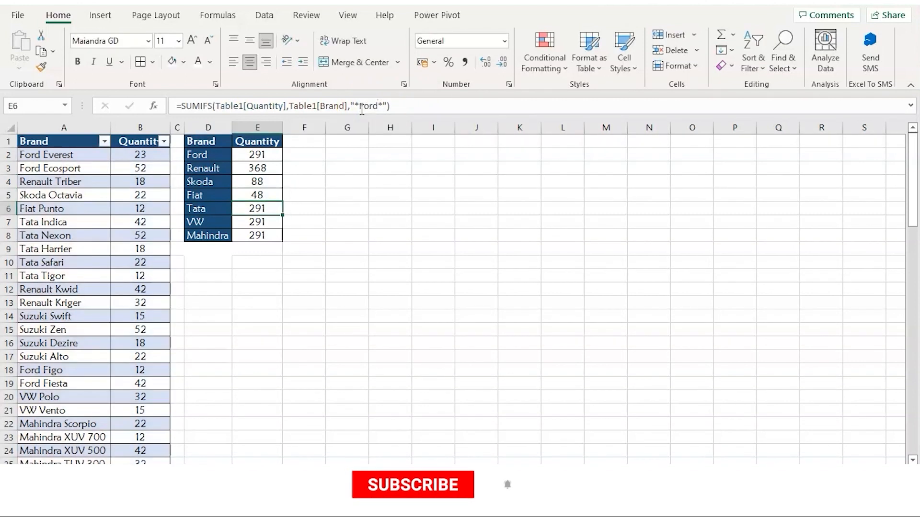
- Change the SUMIFS criteria in E6, E7 and E8 to match the Tata, VW and Mahindra brands
double_click(367, 105)
text(T)
key(Return)
double_click(366, 105)
text(V)
key(Return)
double_click(365, 105)
text(Mahindra)
key(Return)
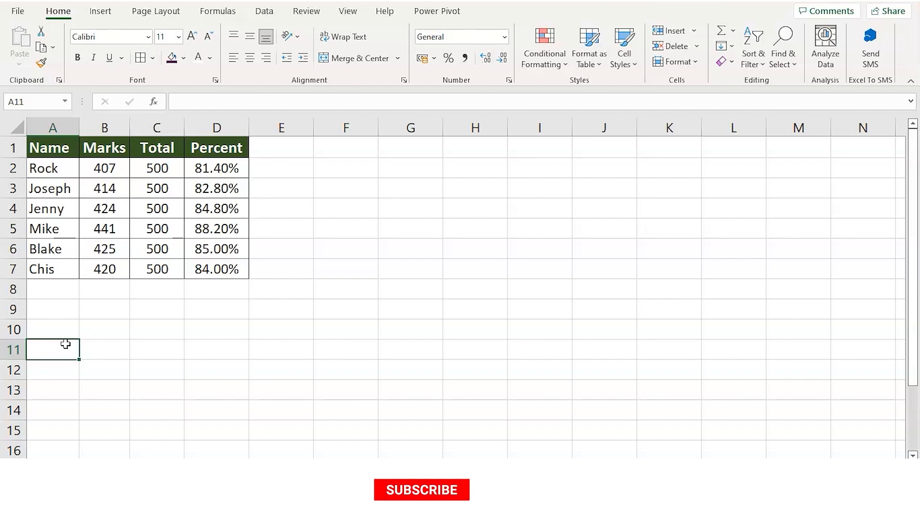
- Open the last name in A7 and the percentage formula in D6 for in-cell editing
key(Up)
key(Up)
key(Up)
key(Up)
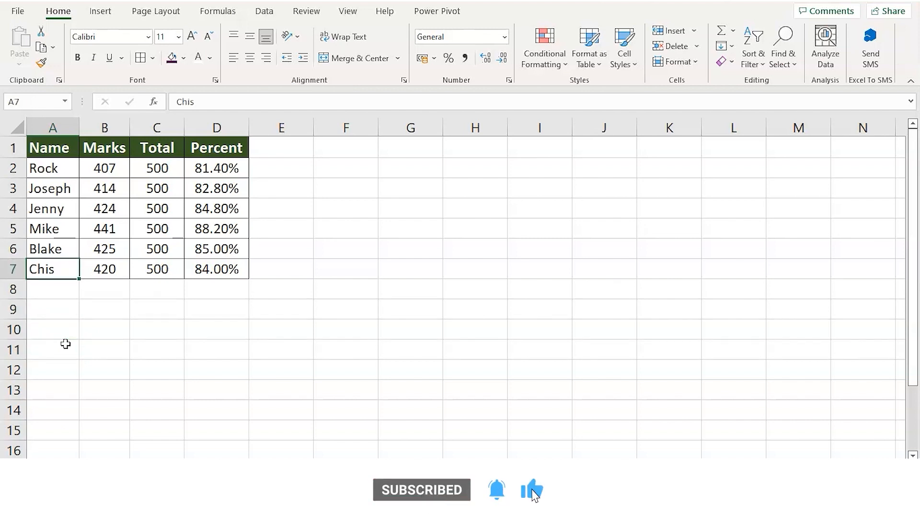
key(F2)
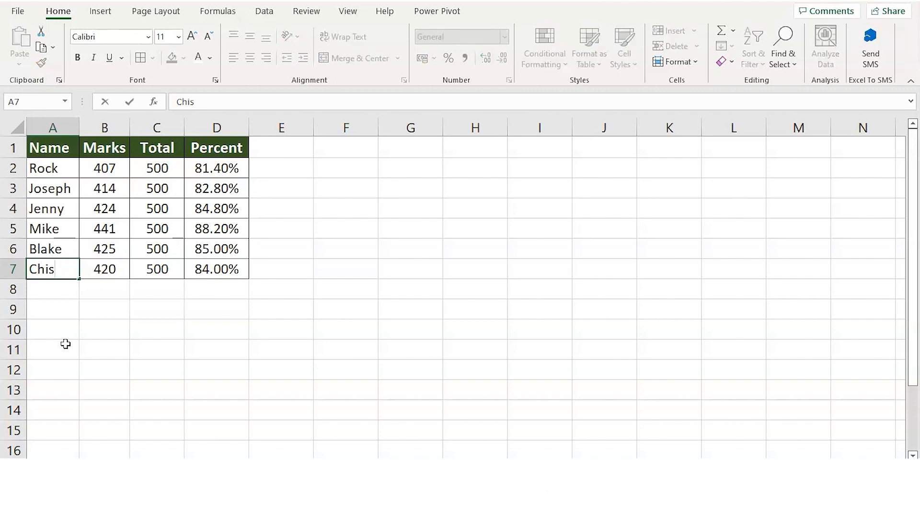
click(194, 251)
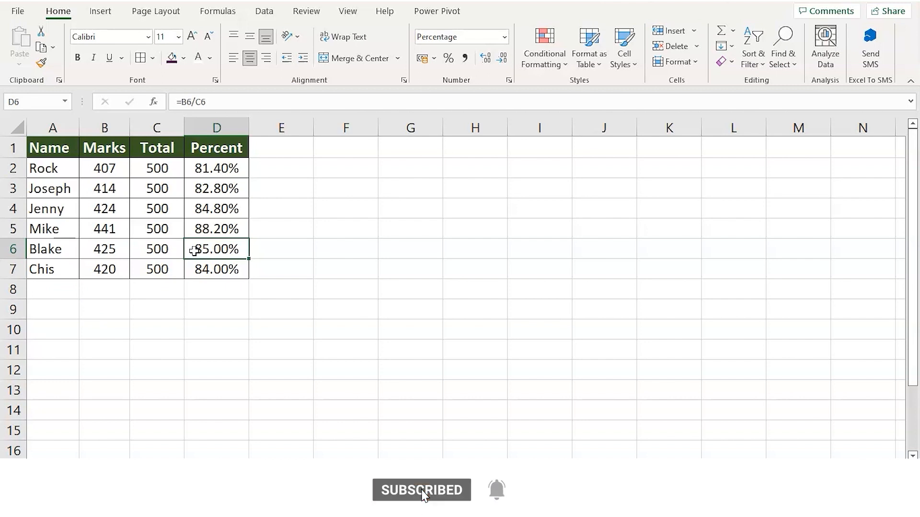
key(F2)
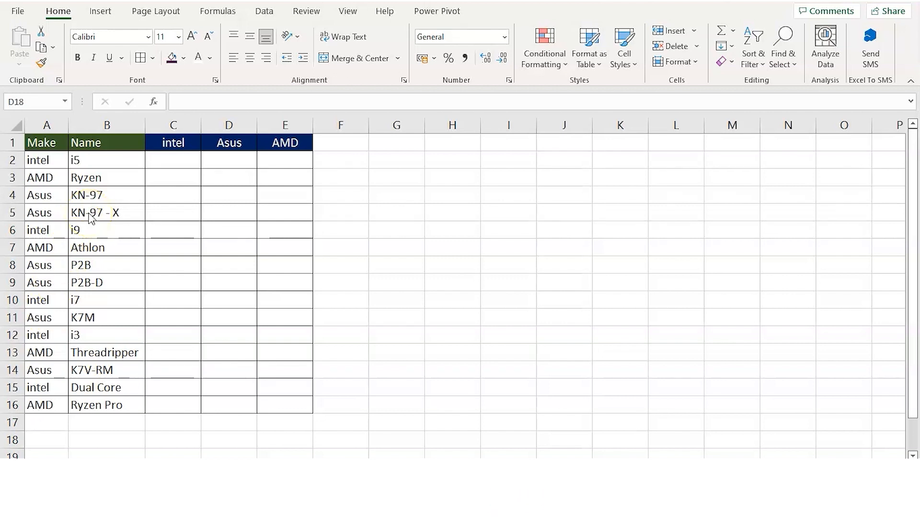
- Start a FILTER formula in C2 under the intel header with the absolute range $B$2:$B$16 as the array
click(154, 159)
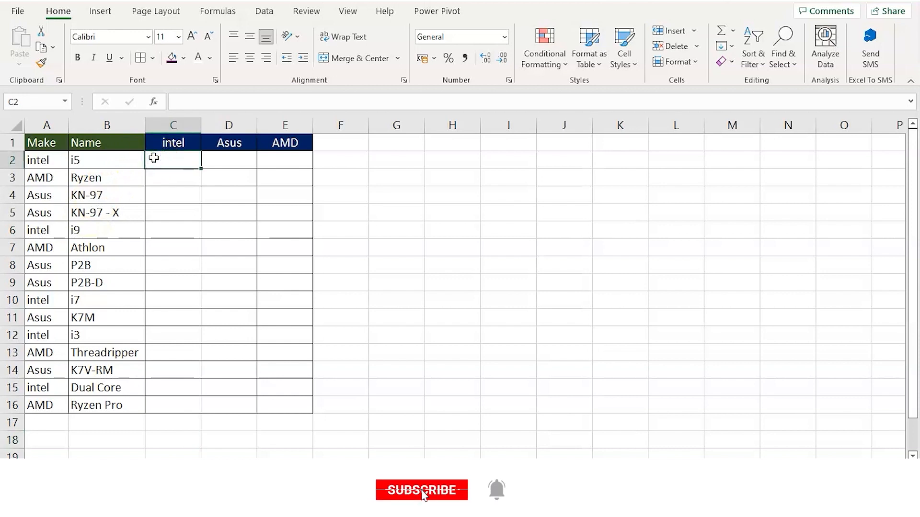
text(=fil)
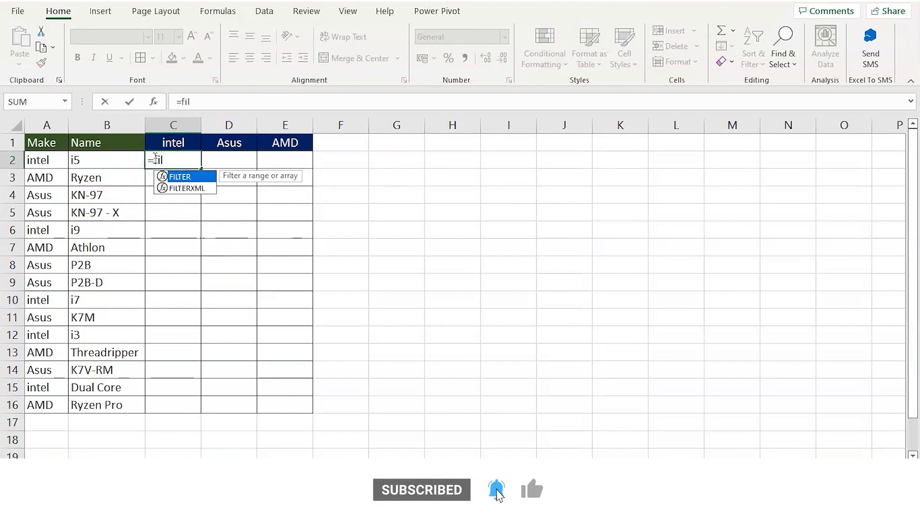
key(Tab)
drag(119, 159, 97, 399)
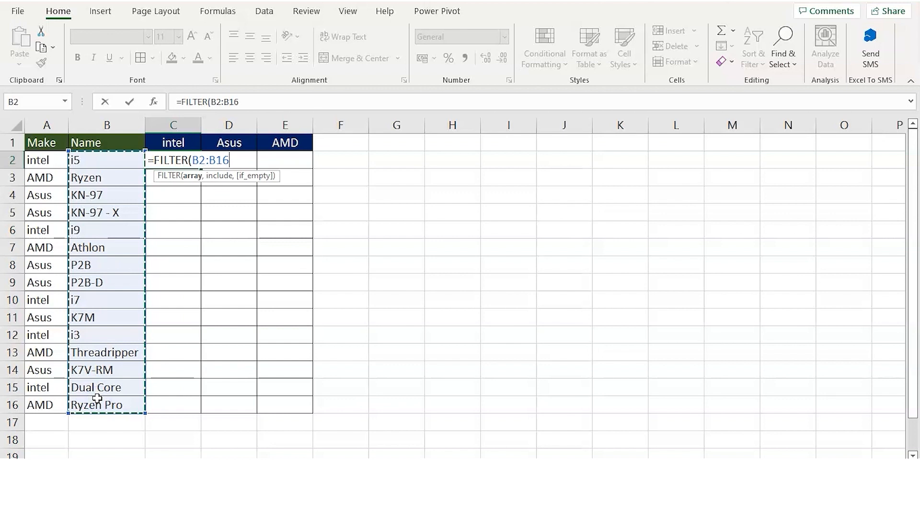
key(F4)
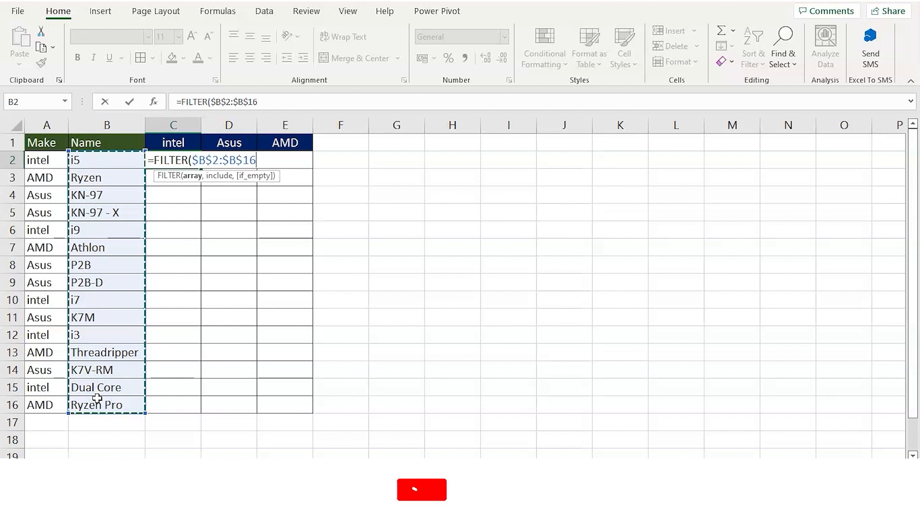
text(,)
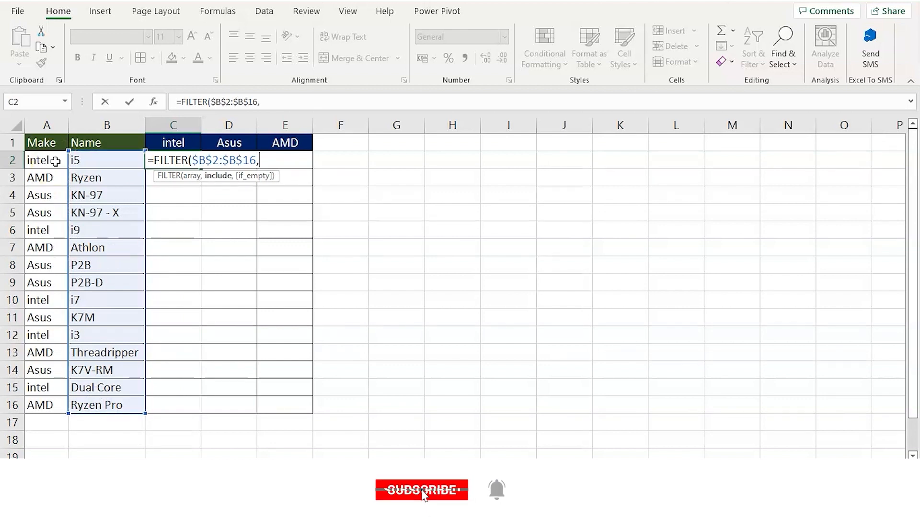
- Complete the FILTER formula in C2 with the include condition $A$2:$A$16="intel"
drag(55, 162, 43, 403)
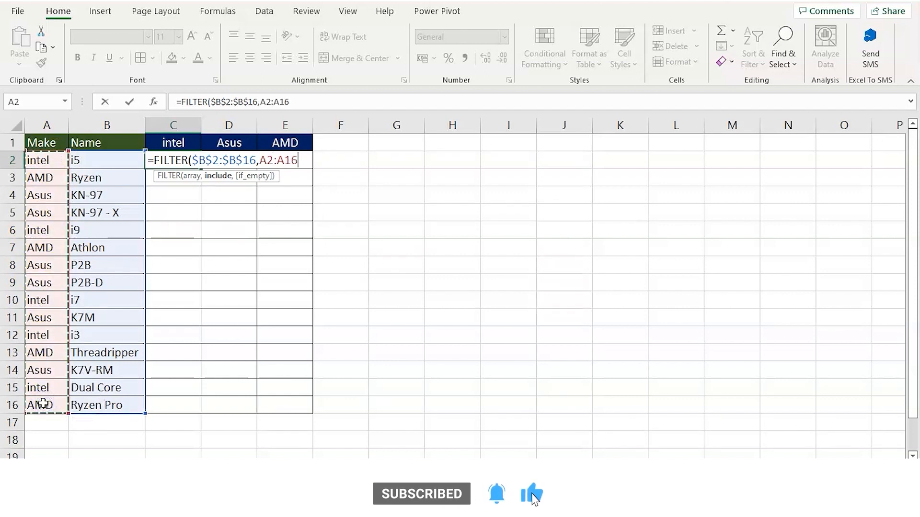
key(F4)
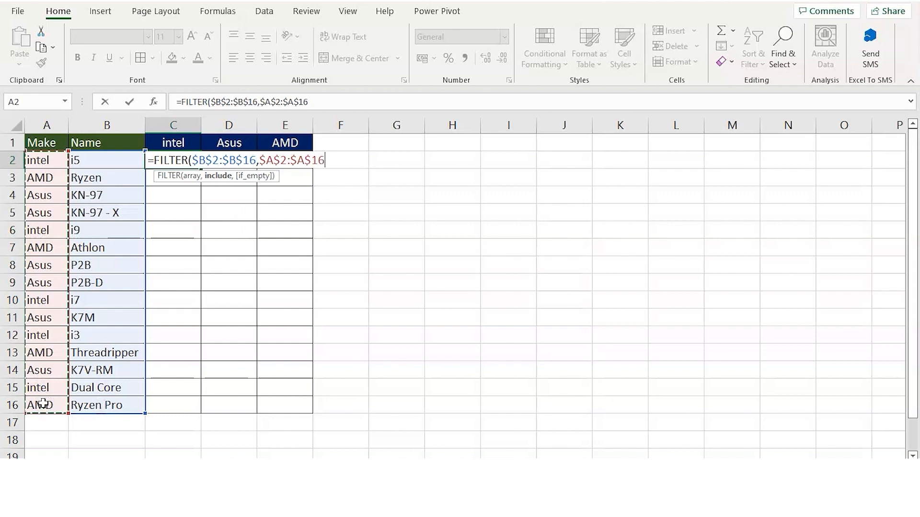
text(=)
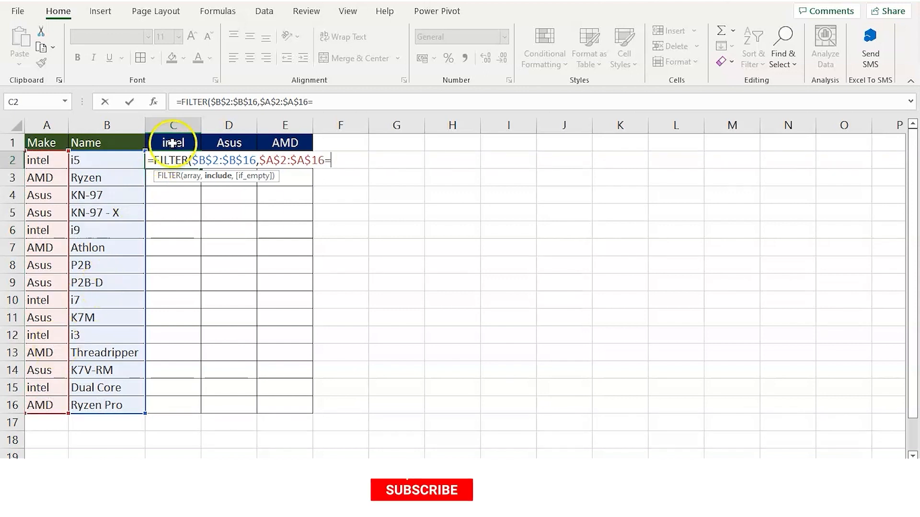
text("int)
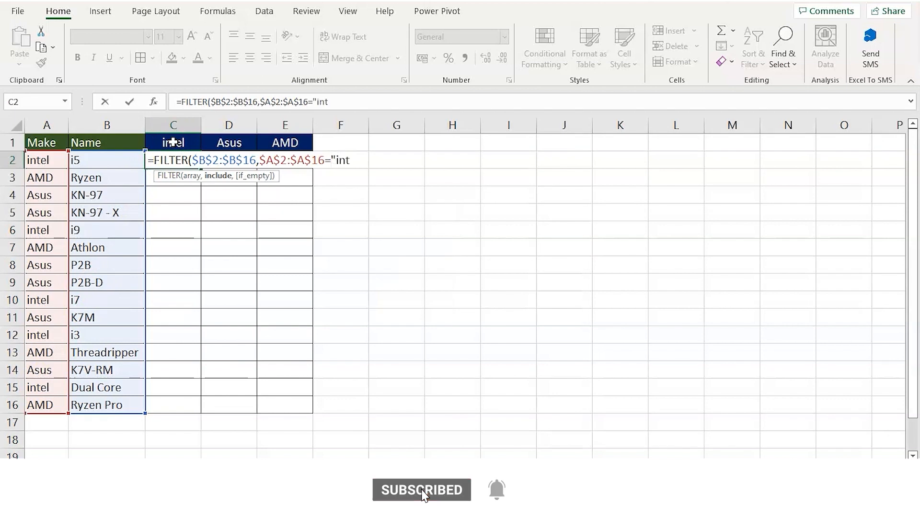
text(el")
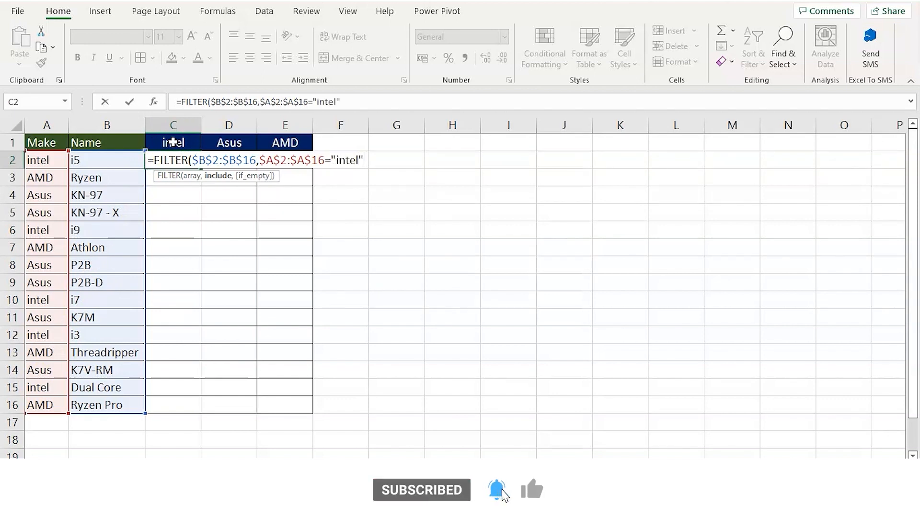
text())
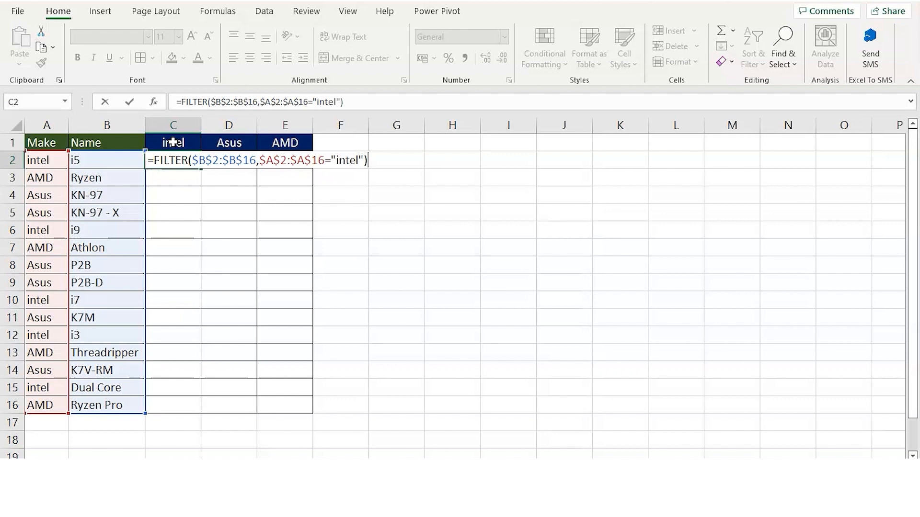
key(Return)
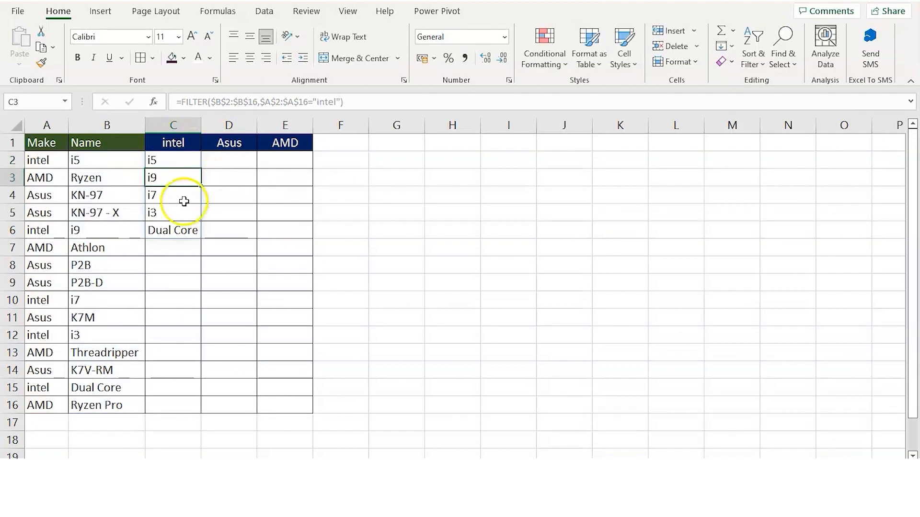
- Copy the FILTER formula from C2 to D2 and change its include criterion to "Asus"
click(170, 159)
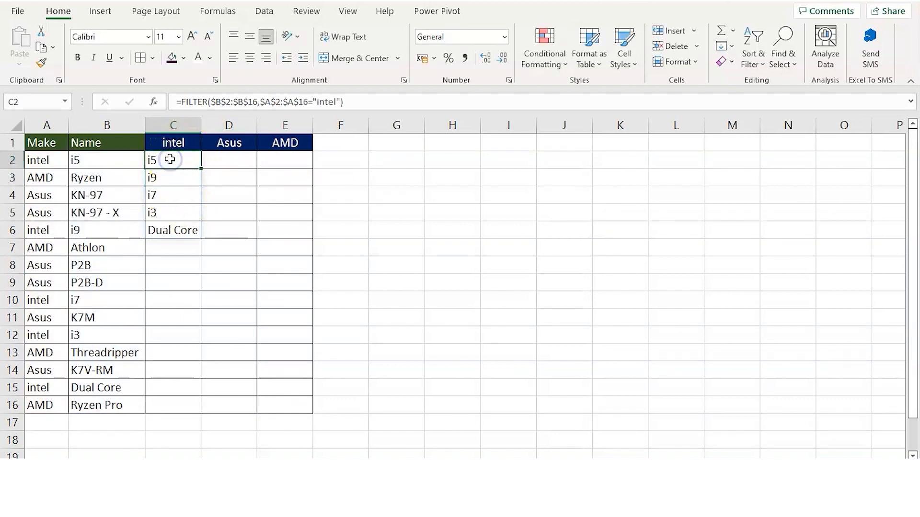
key(ctrl+c)
click(212, 158)
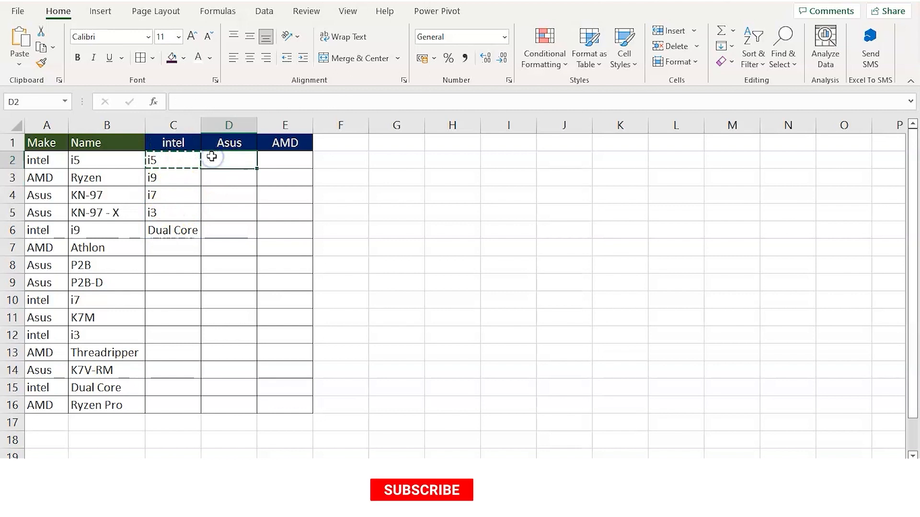
key(ctrl+v)
double_click(323, 101)
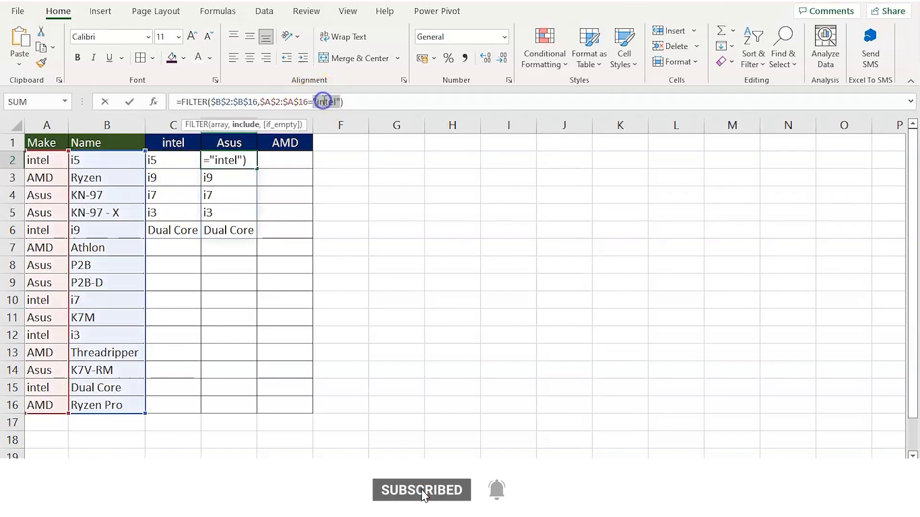
text("Asus")
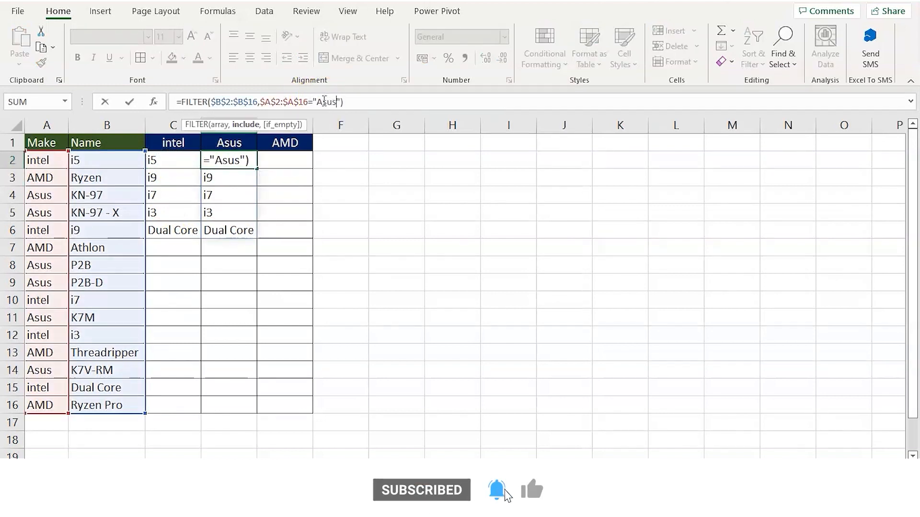
key(Return)
- Copy the FILTER formula from D2 to E2 and change its include criterion to "AMD"
click(279, 159)
click(234, 160)
key(ctrl+c)
click(279, 160)
key(ctrl+v)
double_click(320, 101)
key(BackSpace)
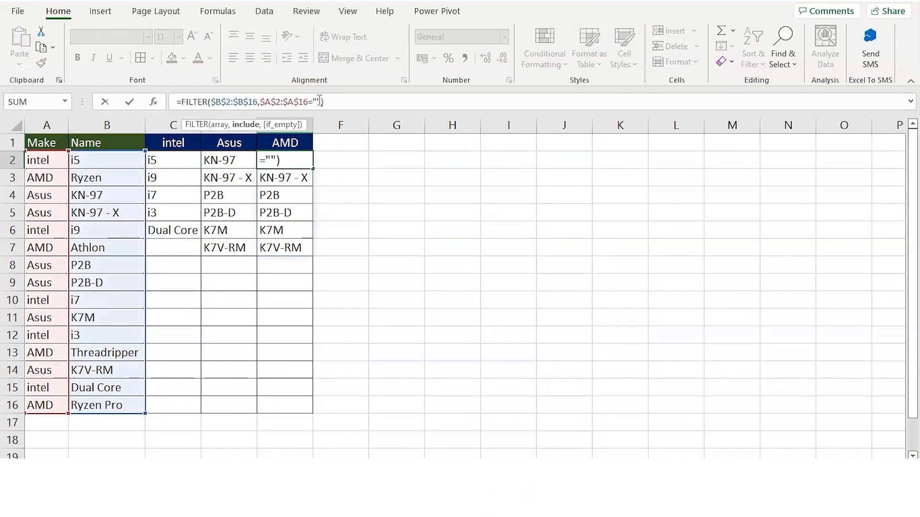
key(Return)
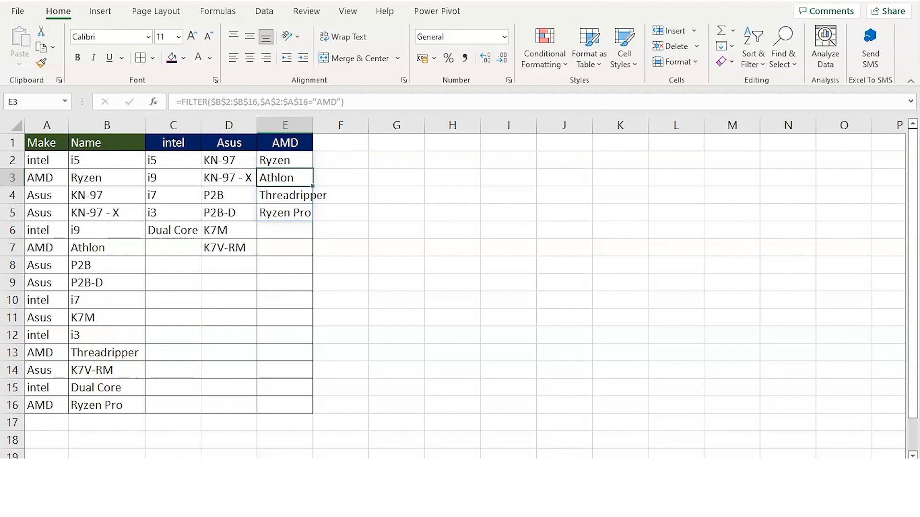
- Switch to the sheet with only the intel result column and start a FILTER formula in C2
click(72, 468)
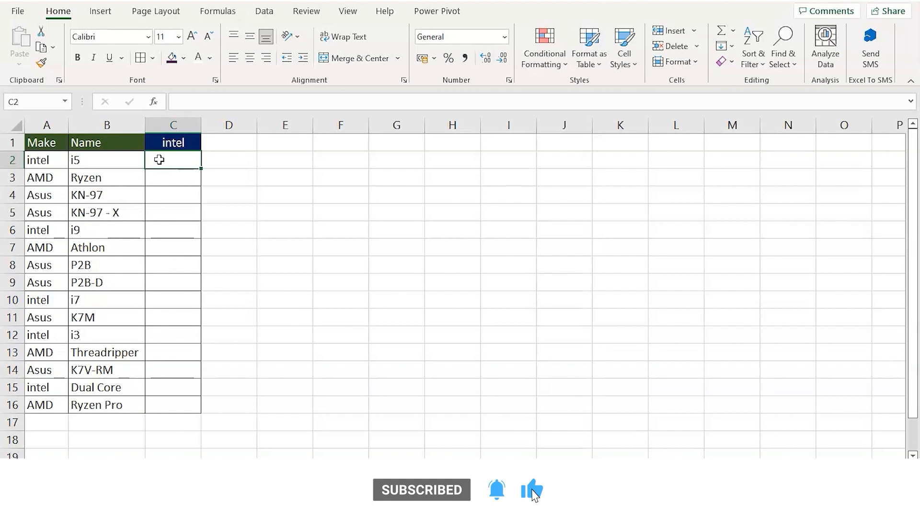
text(=)
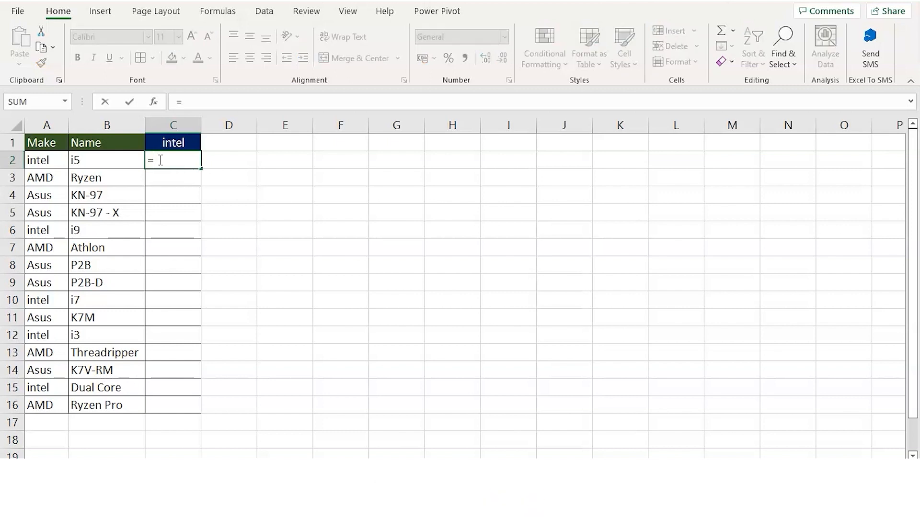
text(fil)
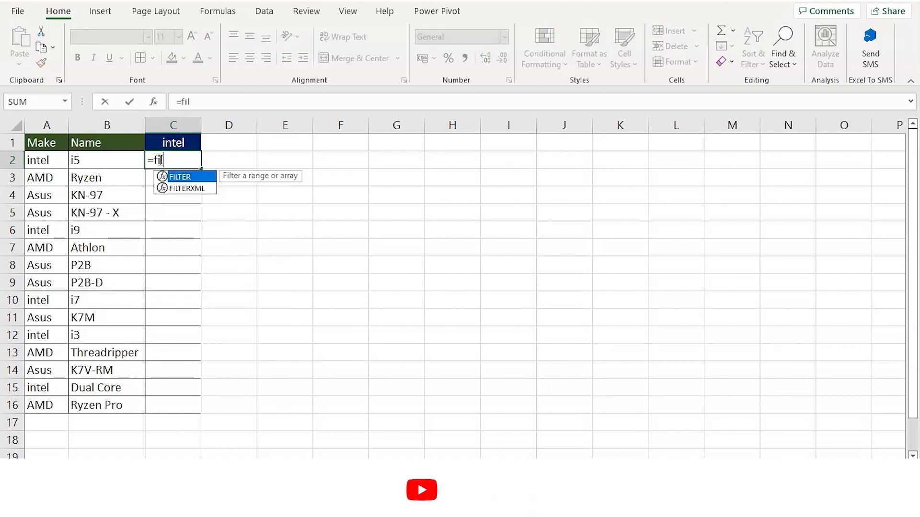
key(Tab)
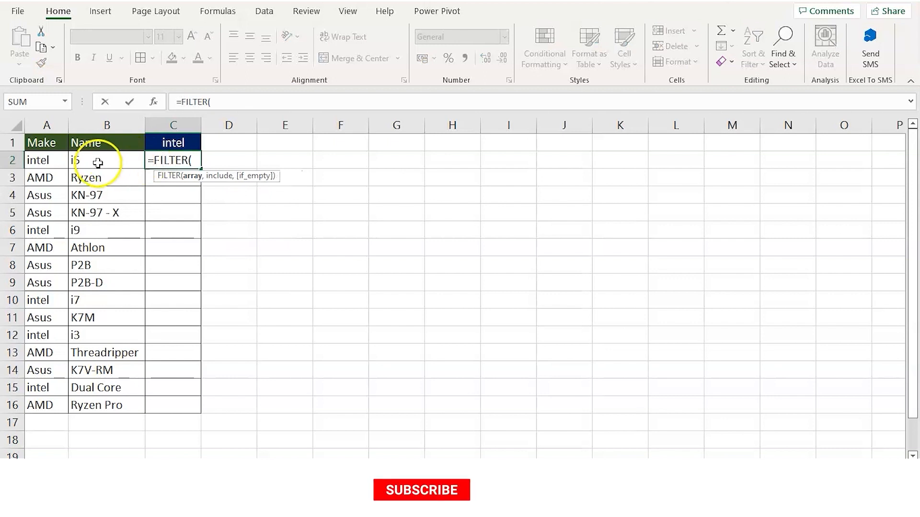
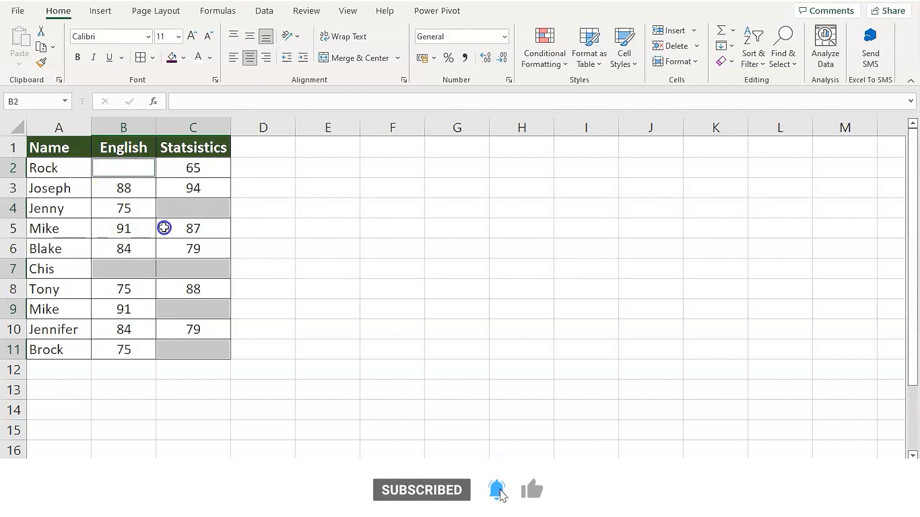
- Select the blank cells in B2:C11 with Go To Special and fill them all at once with "A"
drag(127, 175, 193, 358)
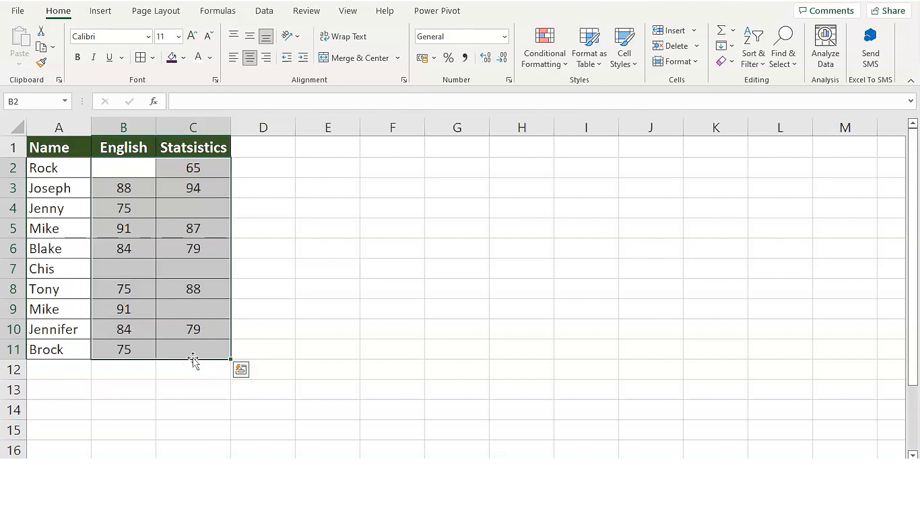
key(F5)
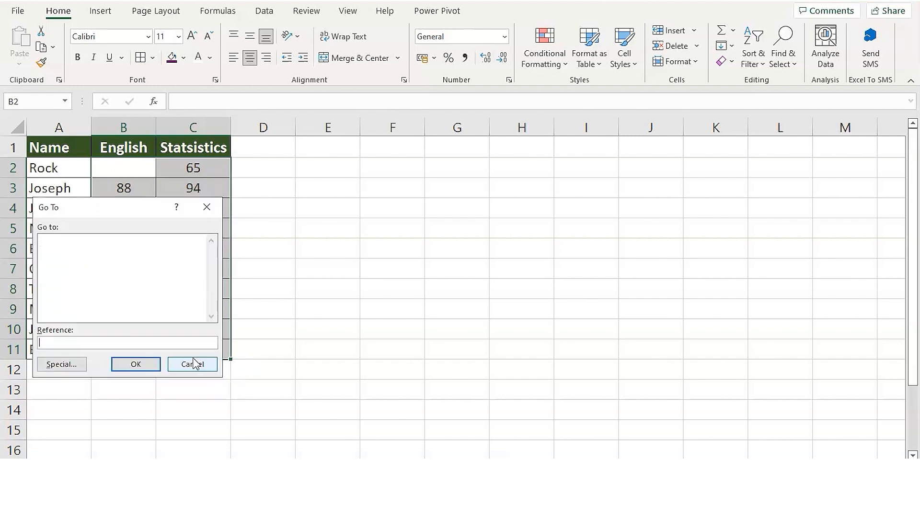
click(69, 365)
click(38, 310)
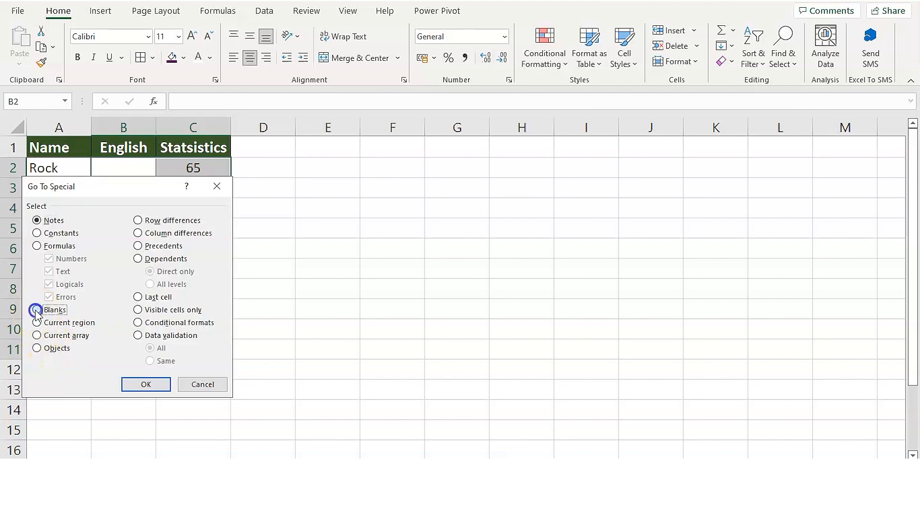
click(144, 384)
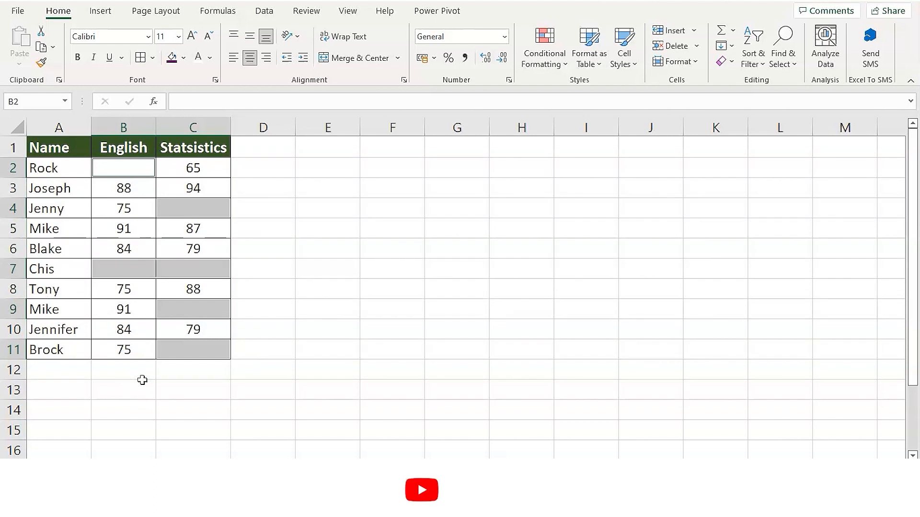
text(A)
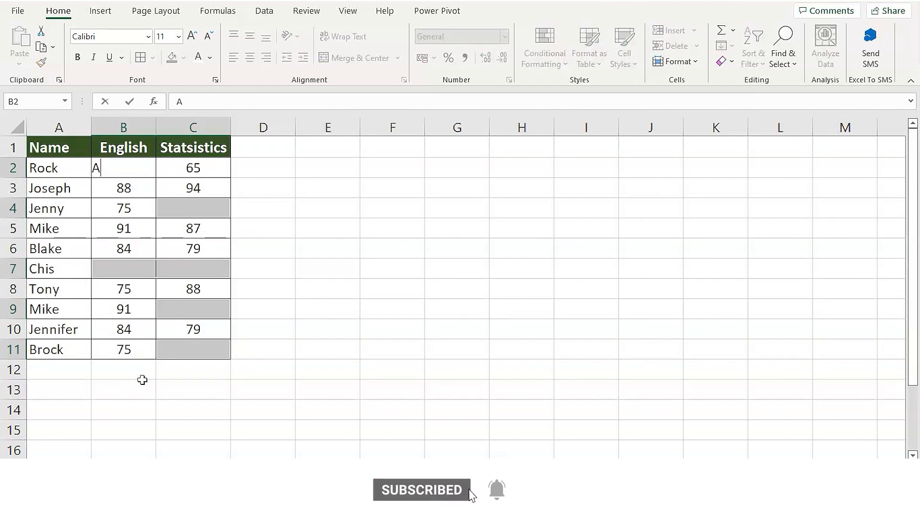
key(ctrl+Return)
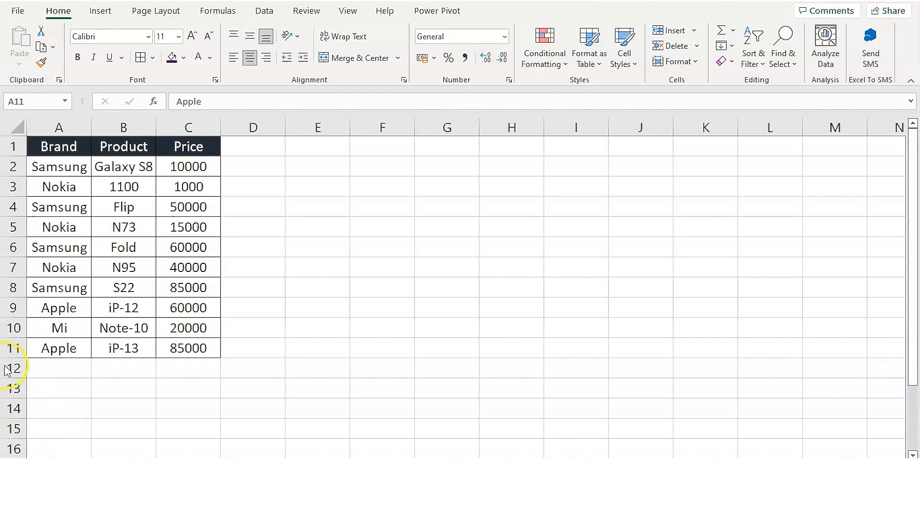
- Hide rows 6 to 11 of the Brand, Product and Price table
drag(11, 349, 12, 248)
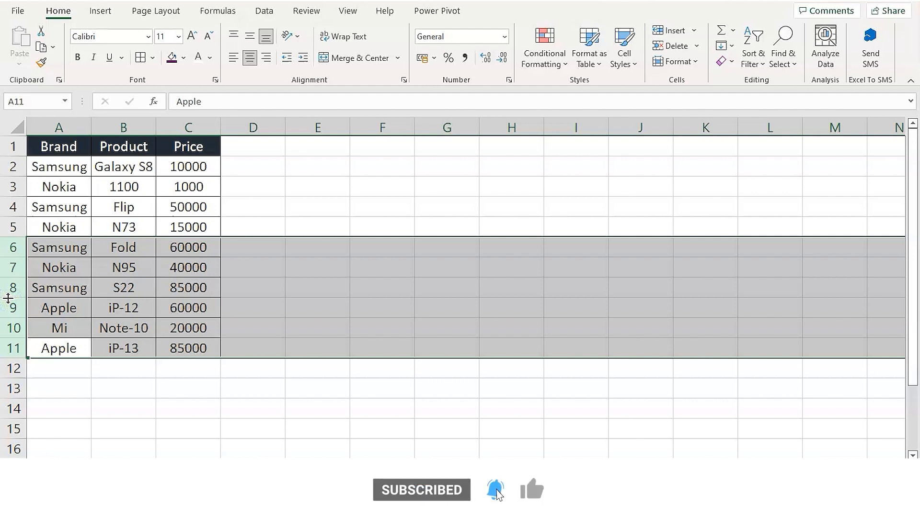
right_click(8, 300)
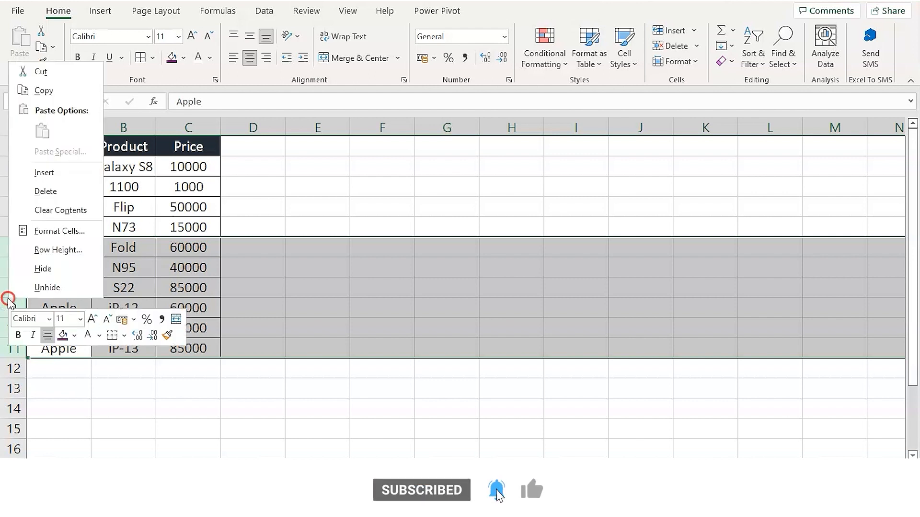
click(46, 267)
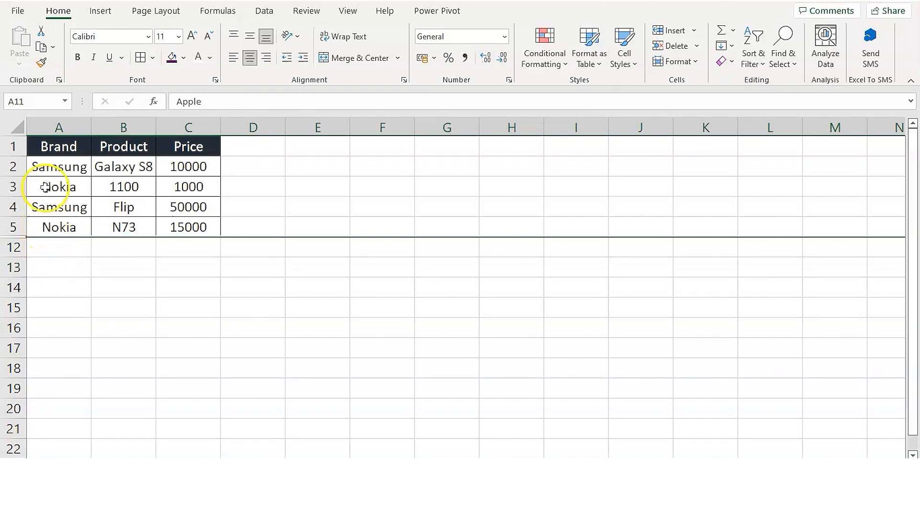
- Copy the range A2:C5 above the hidden rows and paste it at A13
drag(59, 165, 172, 232)
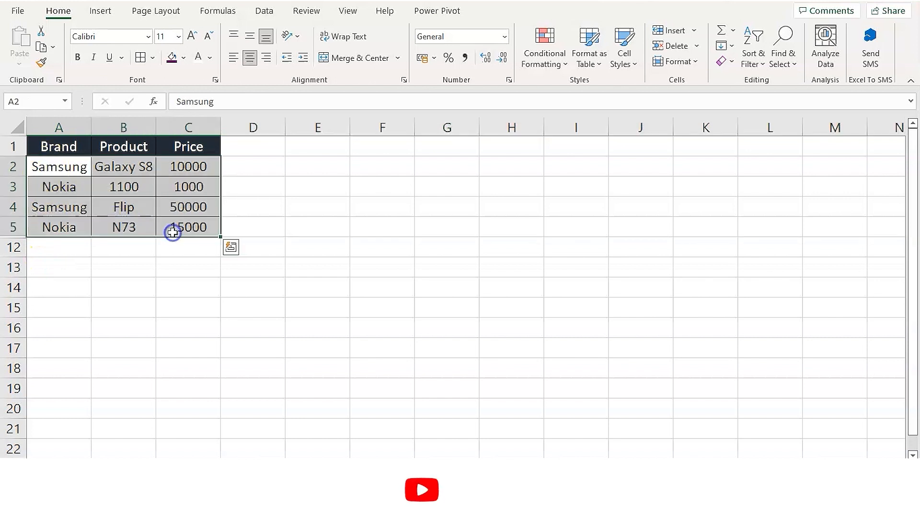
key(ctrl+c)
click(80, 273)
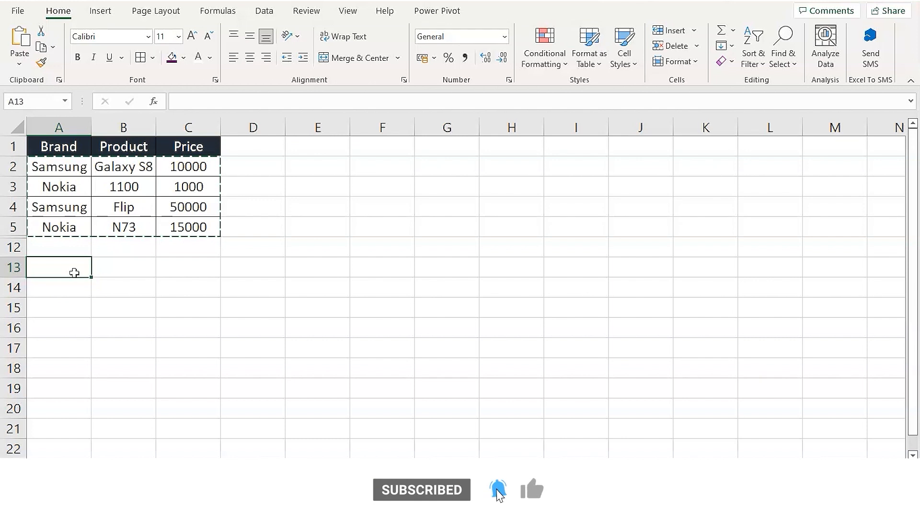
key(ctrl+v)
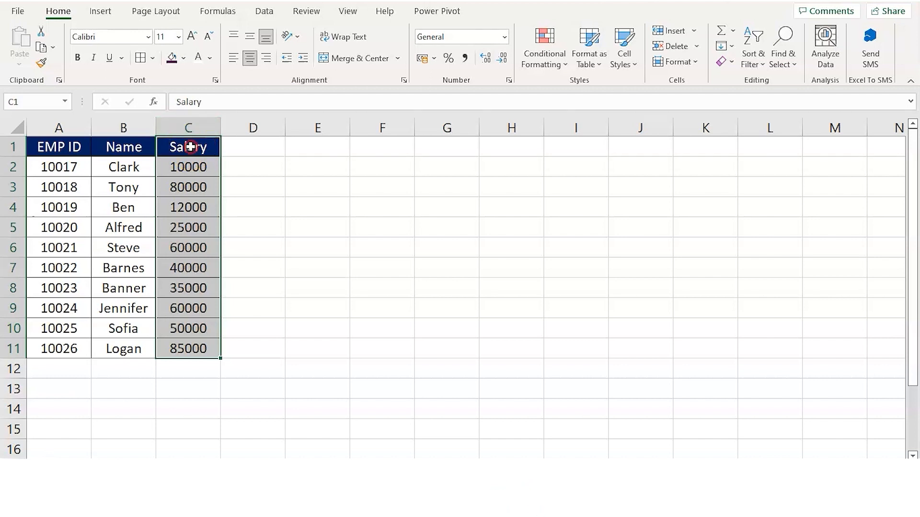
- Apply the custom number format ;;; to the Salary column C1:C11 to hide its contents
right_click(190, 146)
click(244, 426)
drag(214, 171, 154, 174)
click(42, 326)
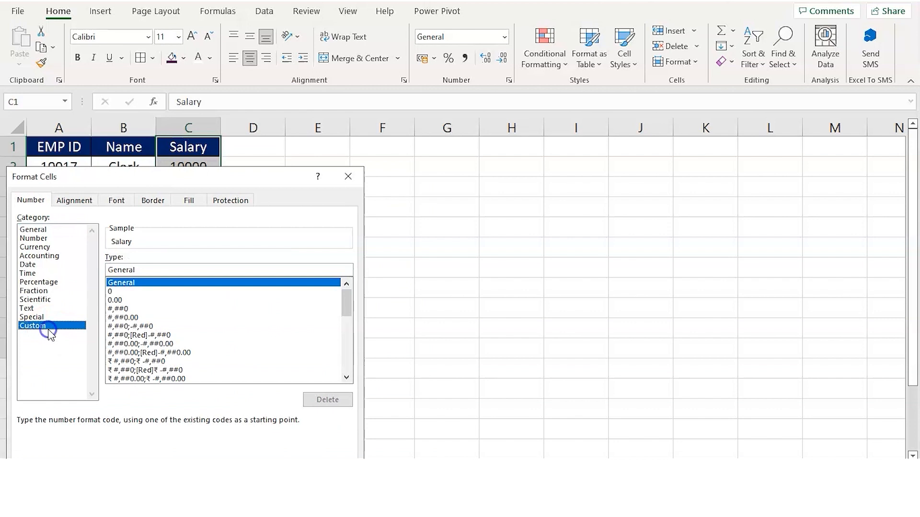
double_click(156, 271)
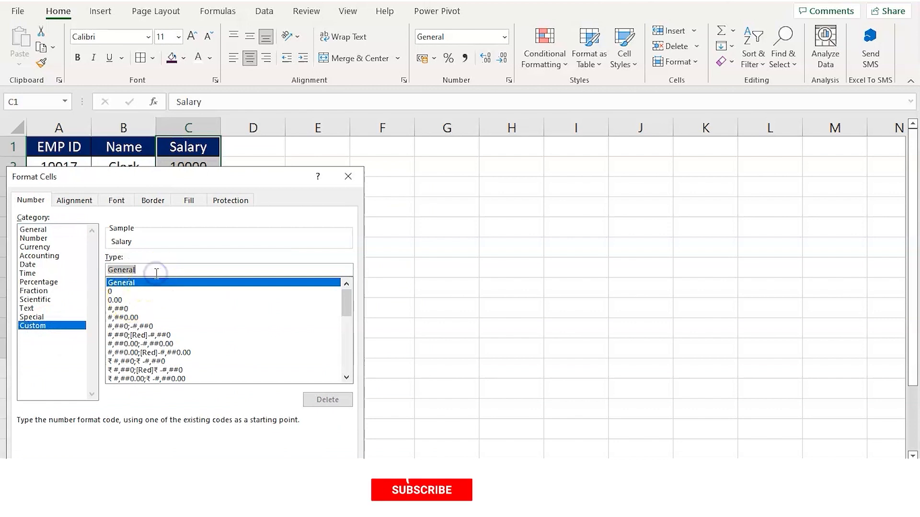
text(;;;)
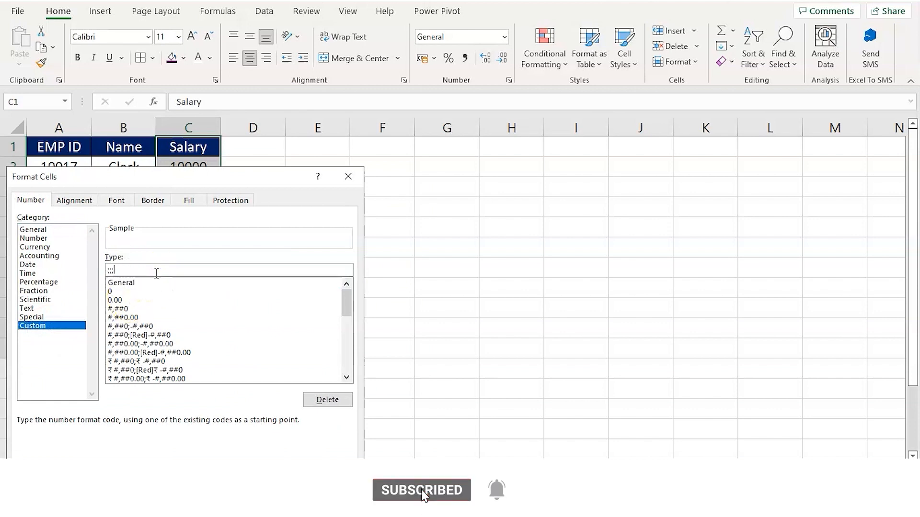
key(Return)
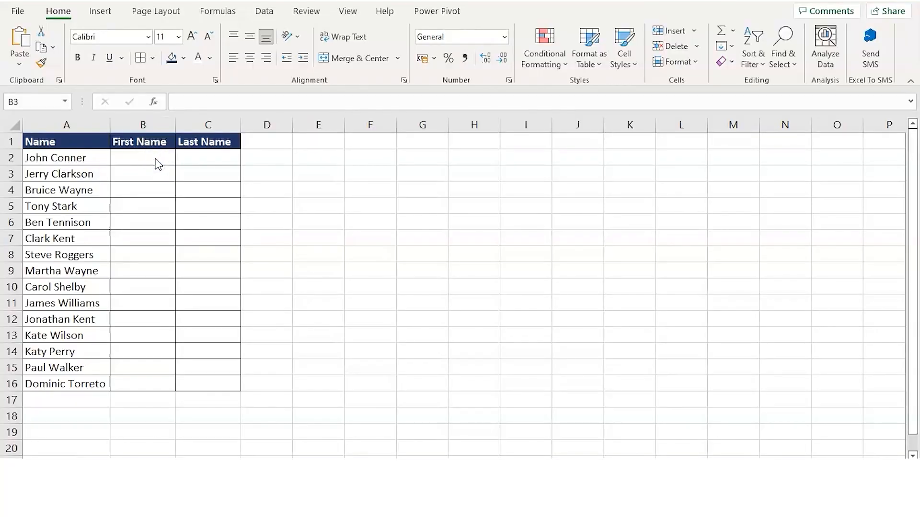
- Enter the first person's first name in B2 and last name in C2, both in lowercase, as the splitting pattern
click(155, 158)
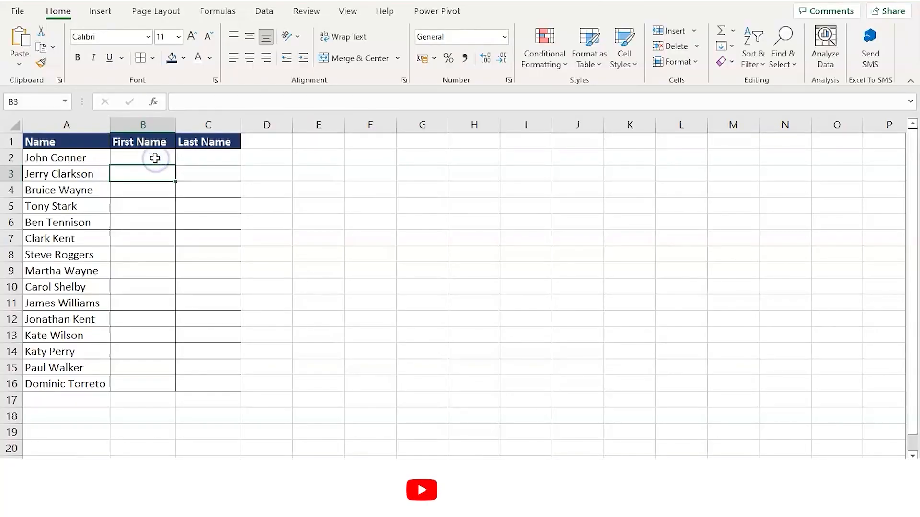
click(154, 158)
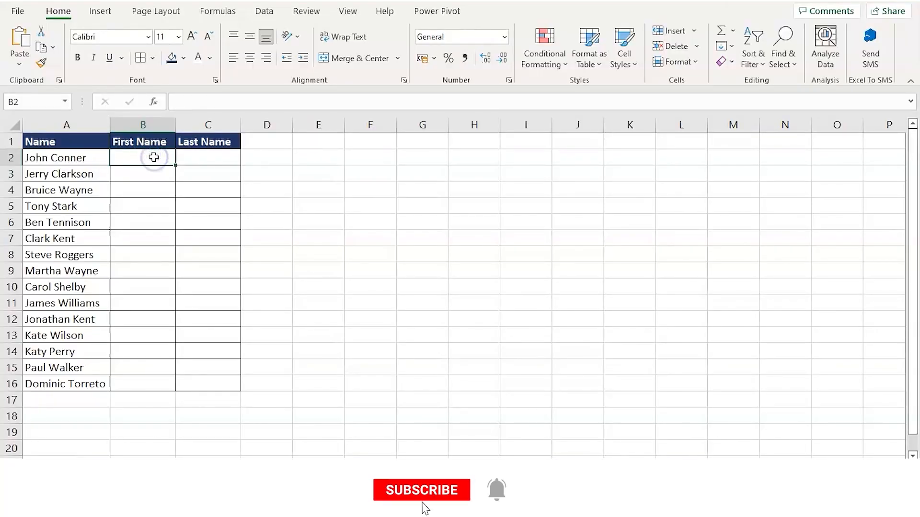
text(ja)
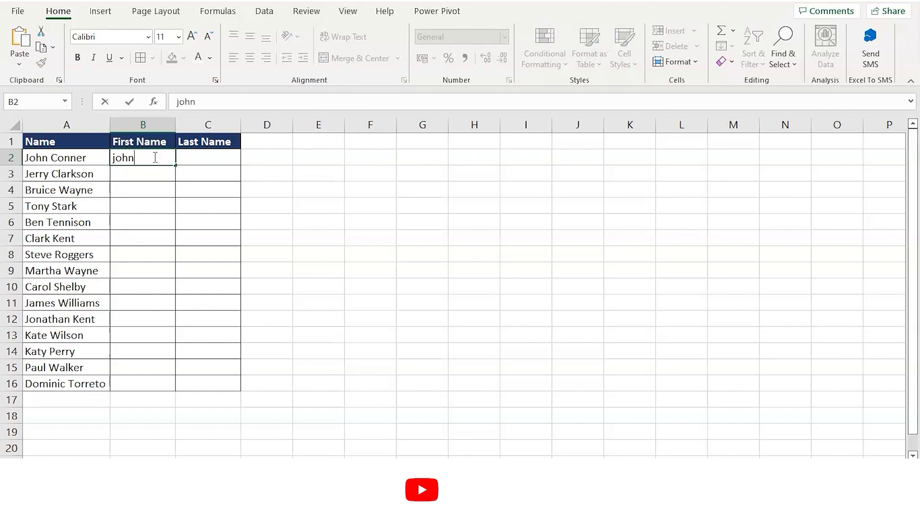
key(Tab)
text(conner)
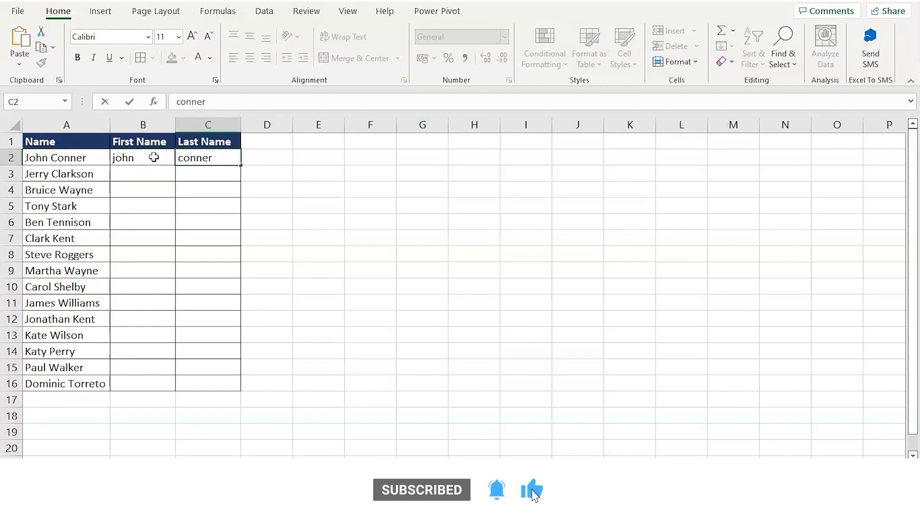
- Flash Fill the remaining First Name and Last Name cells from B3 and C3 down
click(144, 172)
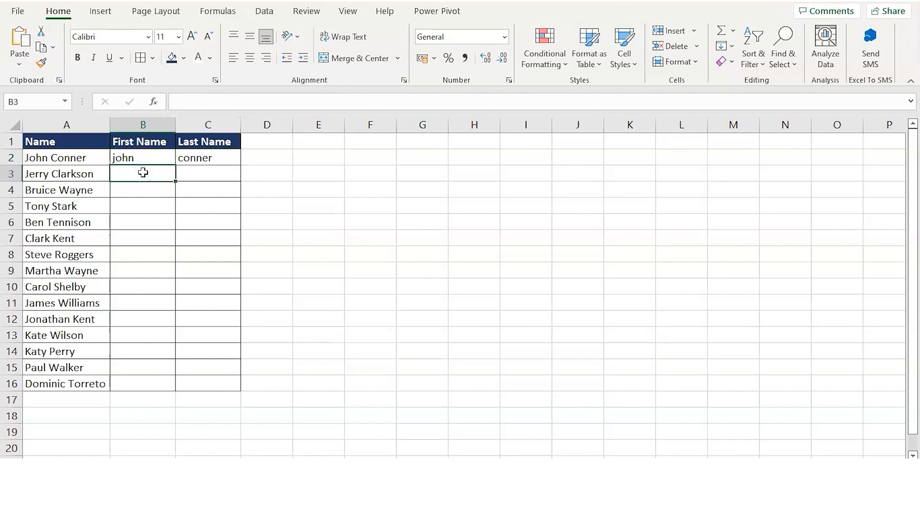
key(ctrl+e)
click(199, 175)
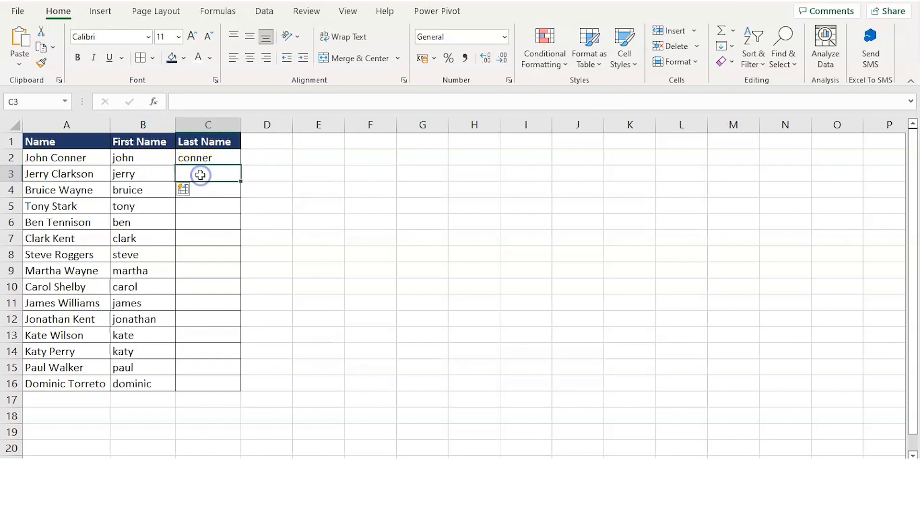
key(ctrl+e)
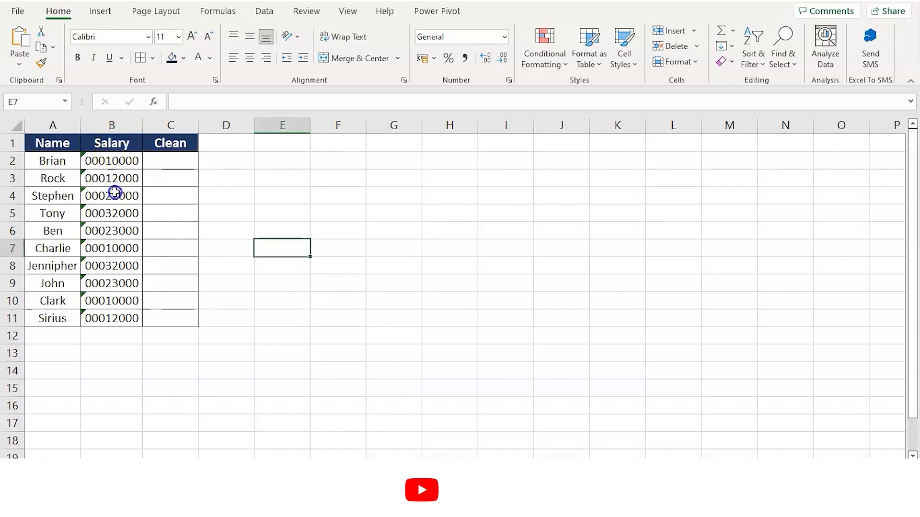
- Check which number format is applied to the Salary column B
click(112, 125)
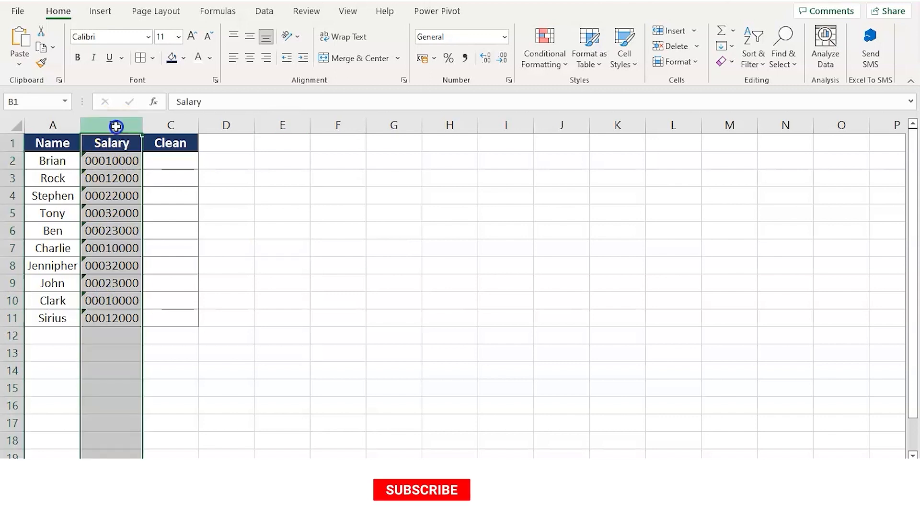
click(505, 37)
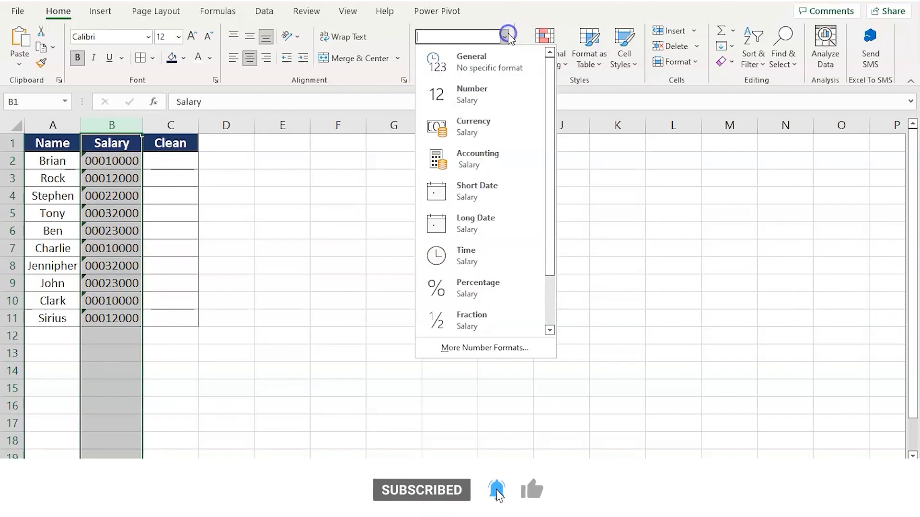
click(316, 285)
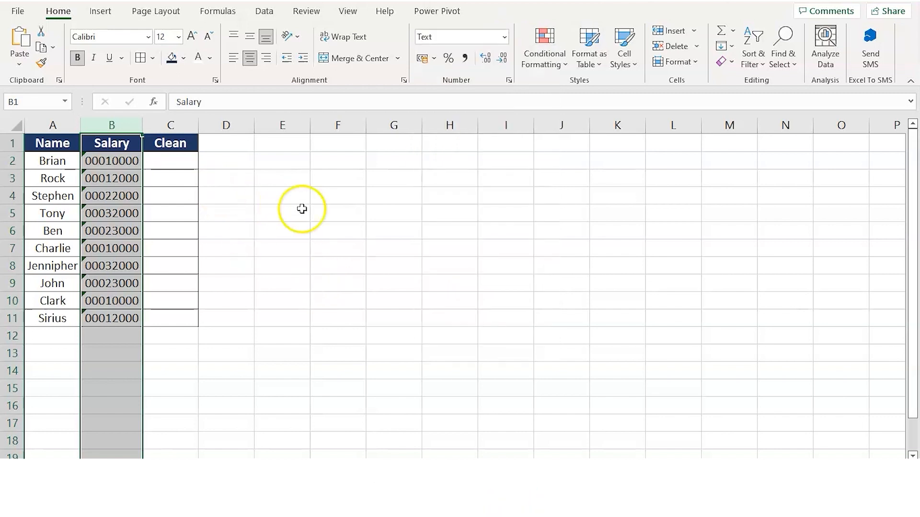
- Enter =VALUE(TRIM(CLEAN(B2))) in C2 of the Clean column and fill it down to C11
click(181, 160)
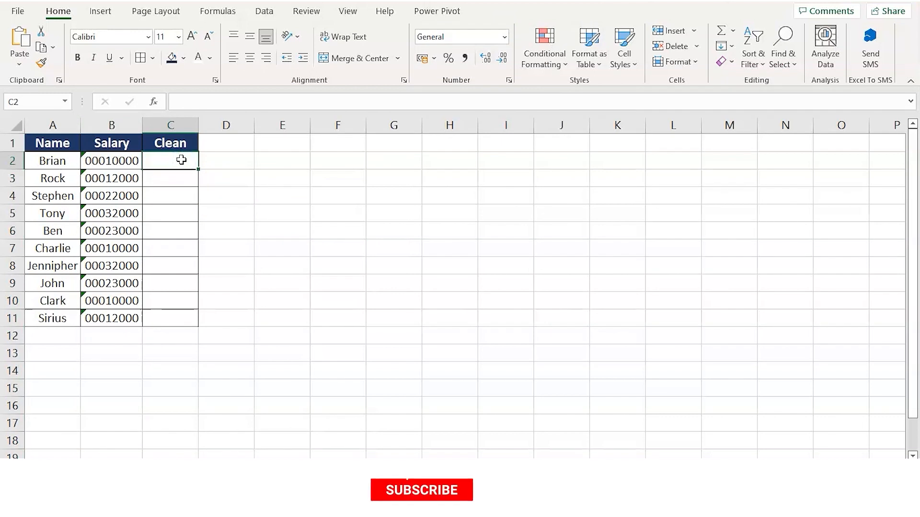
text(=)
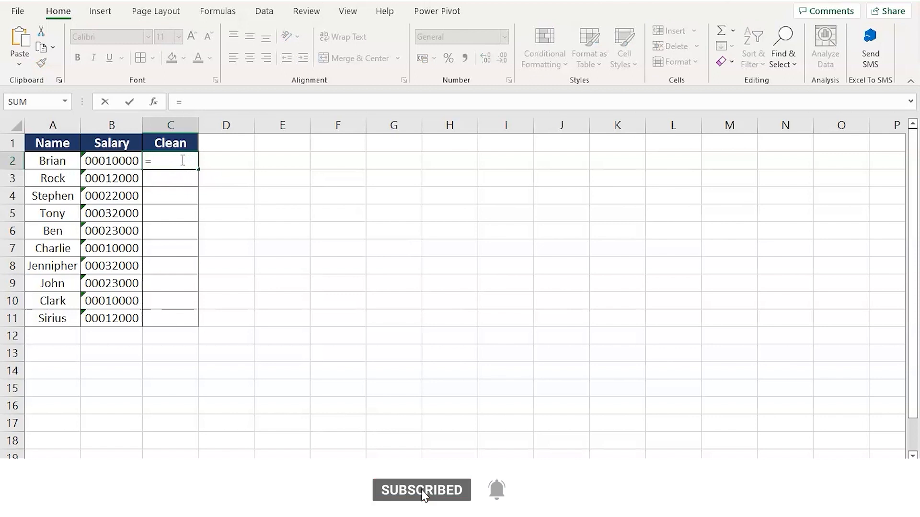
text(v)
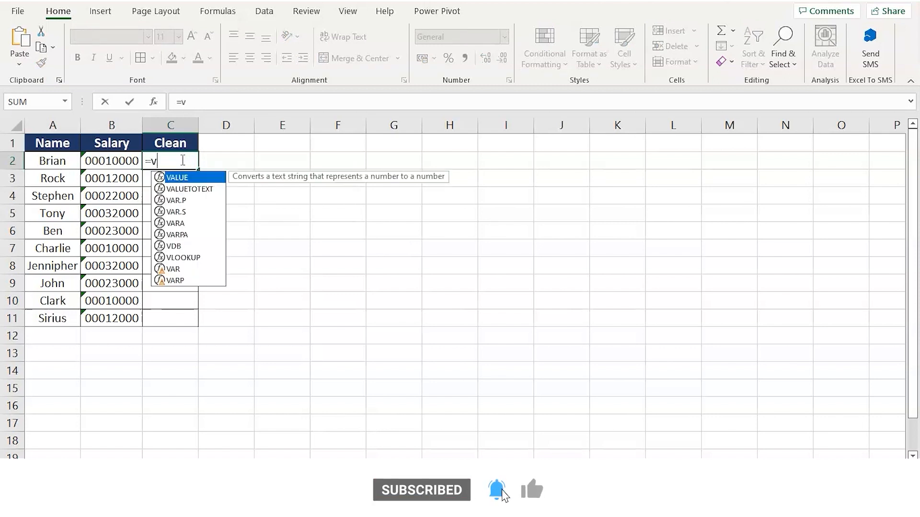
key(Tab)
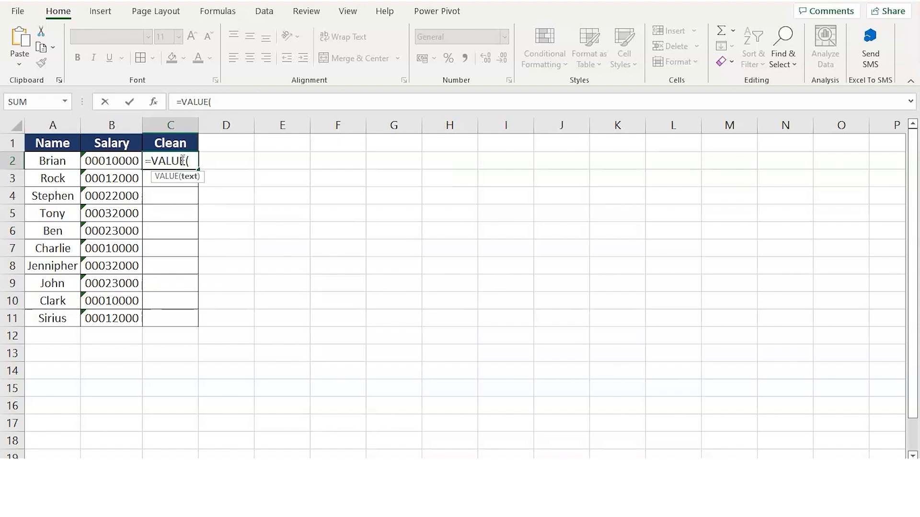
text(trim)
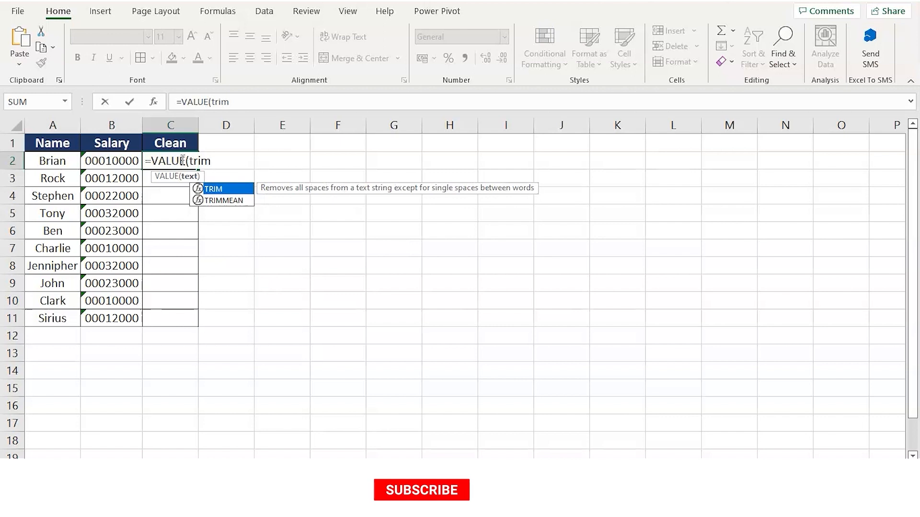
key(Tab)
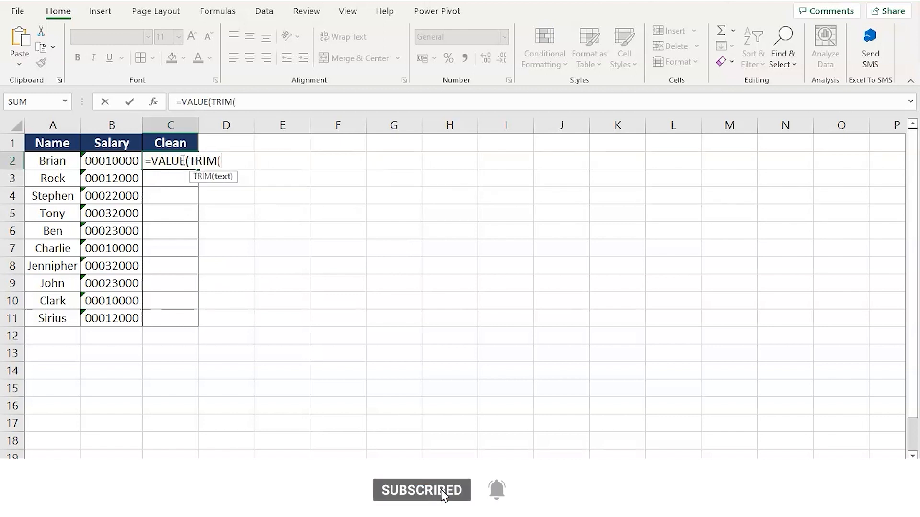
text(cl)
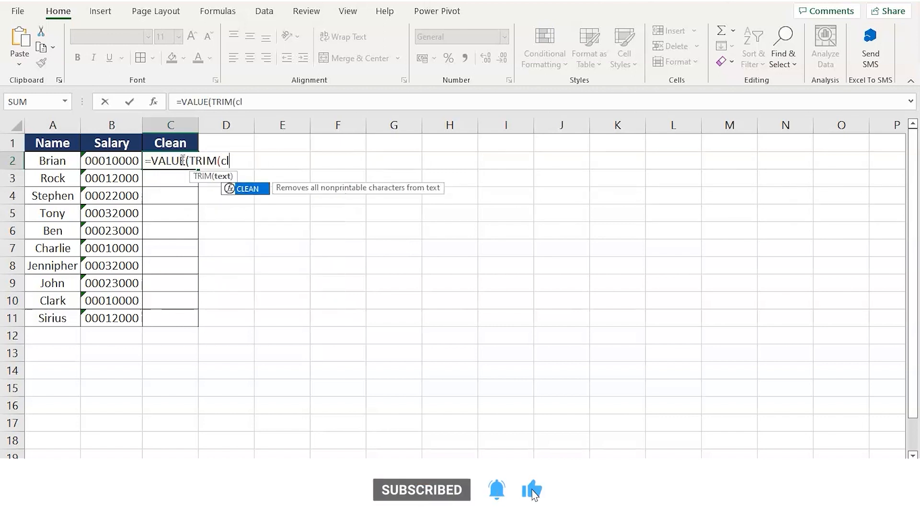
key(Tab)
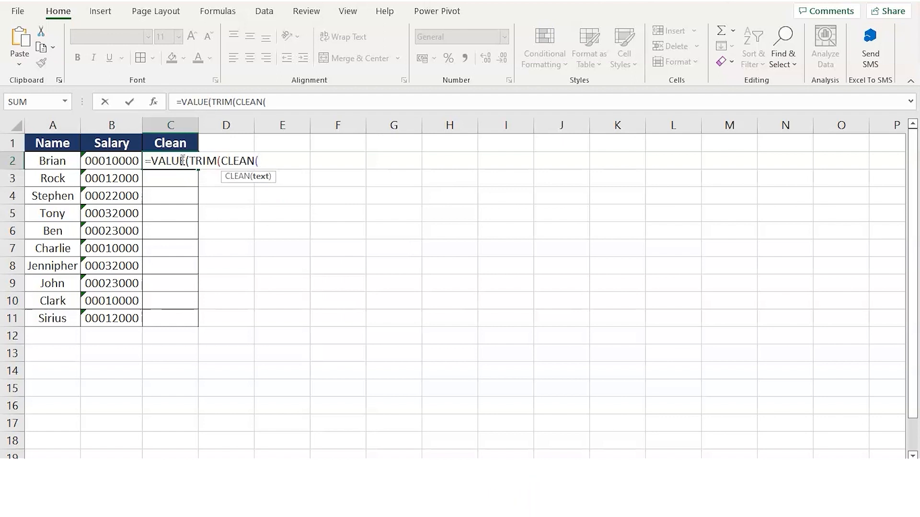
click(110, 159)
text())
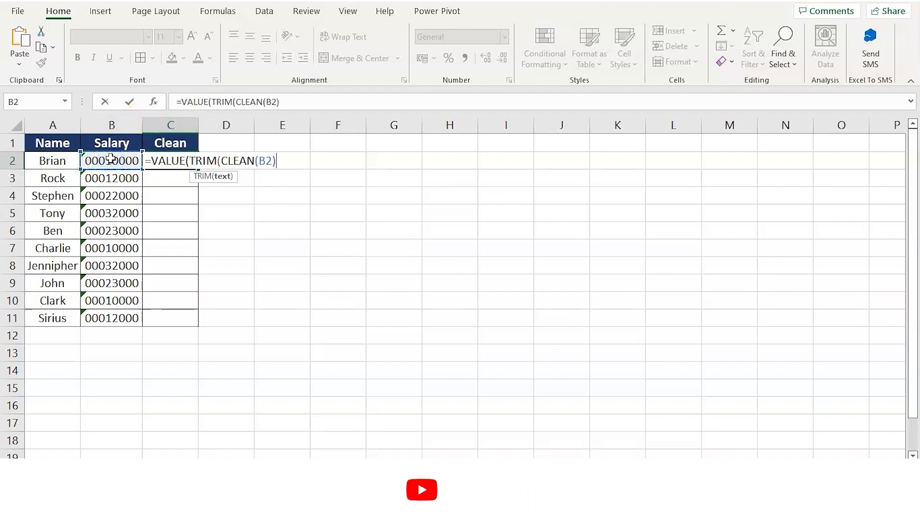
text()))
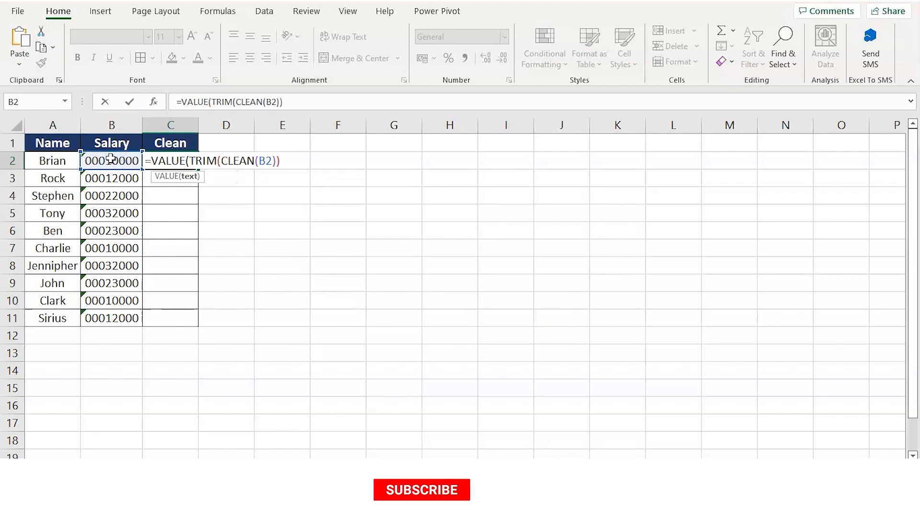
key(Return)
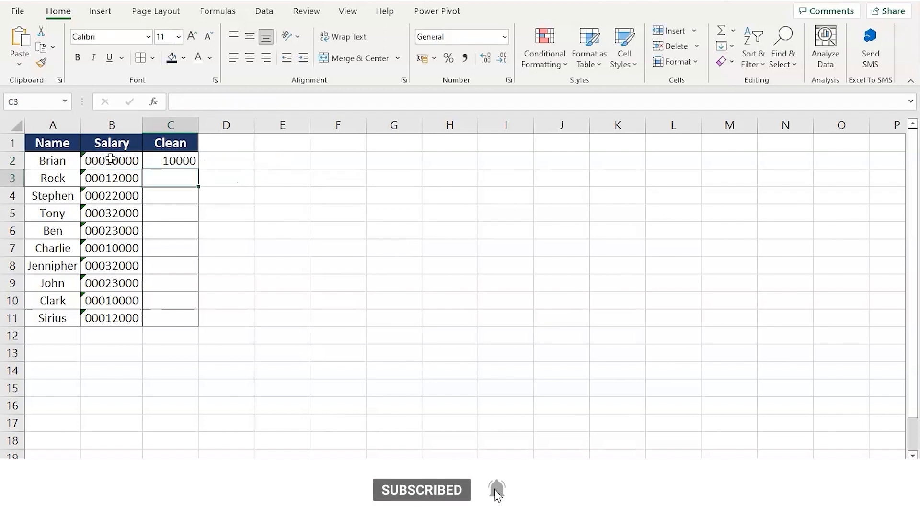
click(152, 160)
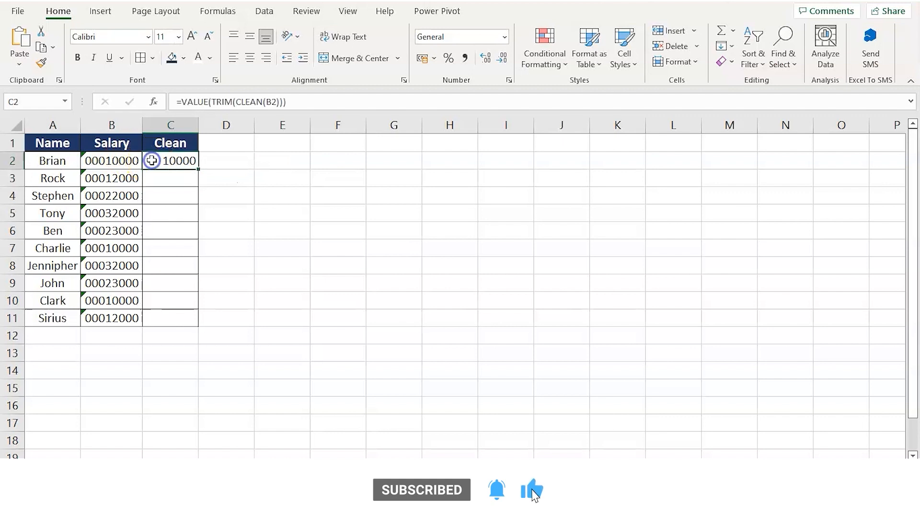
double_click(199, 169)
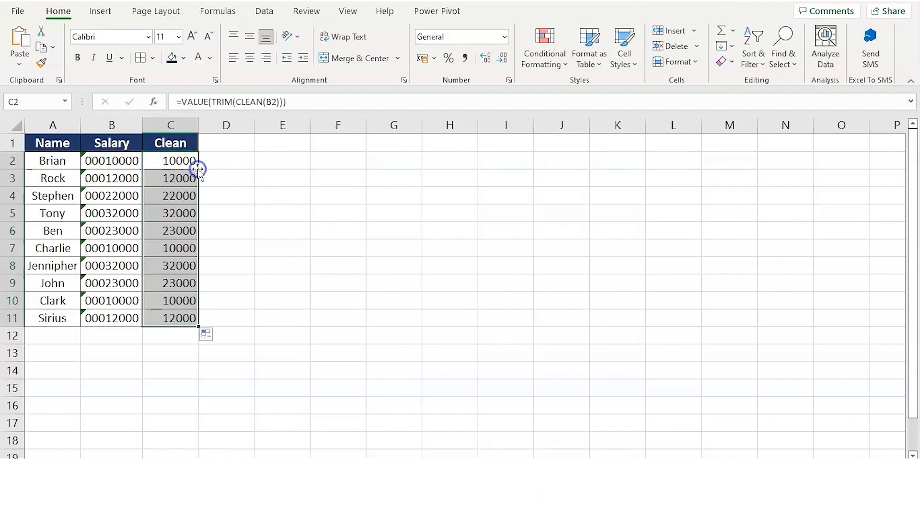
- Apply the Number format to the entire Salary column B
click(110, 125)
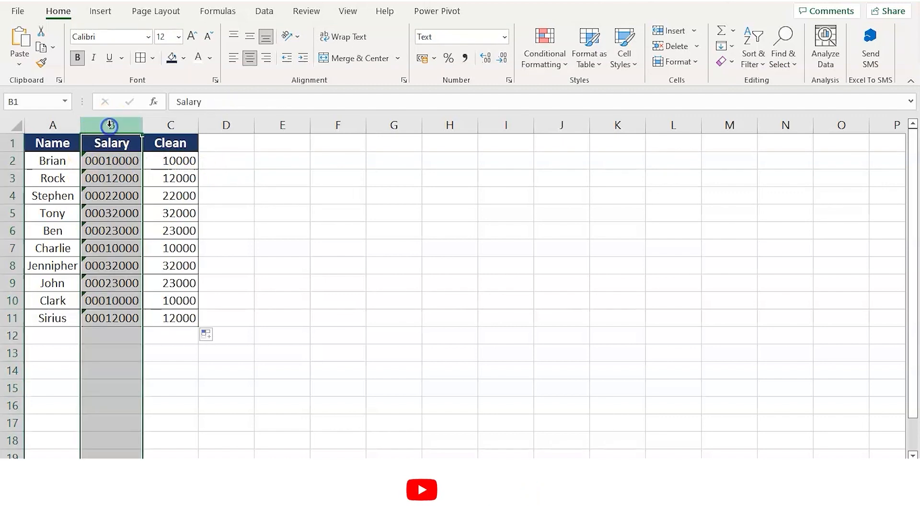
click(505, 37)
click(470, 98)
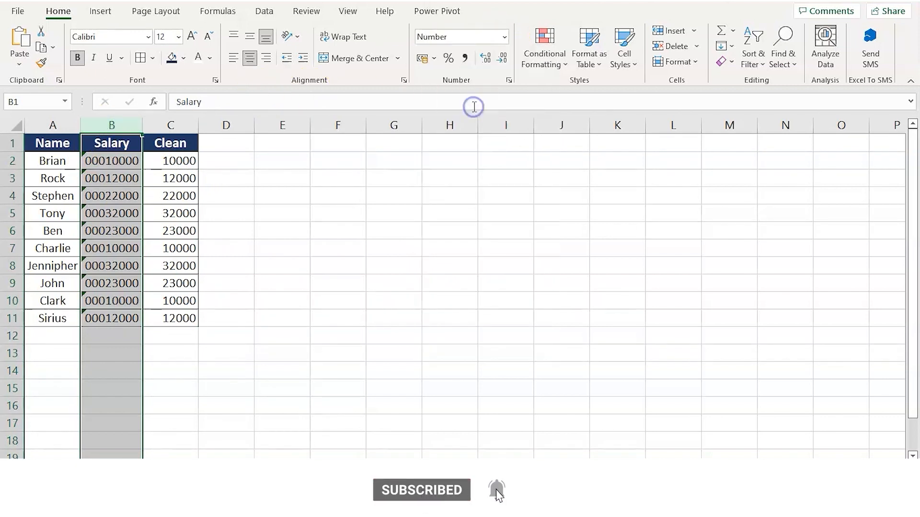
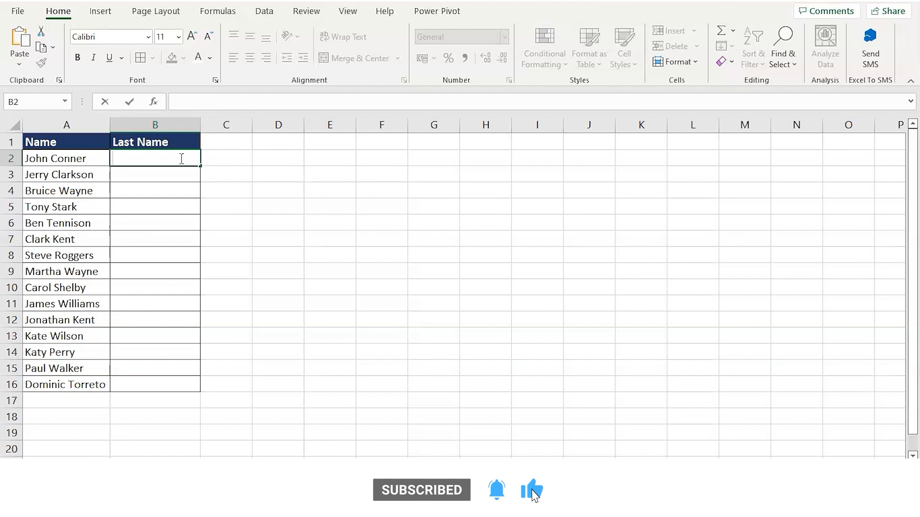
- Enter =RIGHT(A2, LEN(A2) - FIND(" ",A2,1)) in B2 and fill it down the Last Name column
double_click(181, 159)
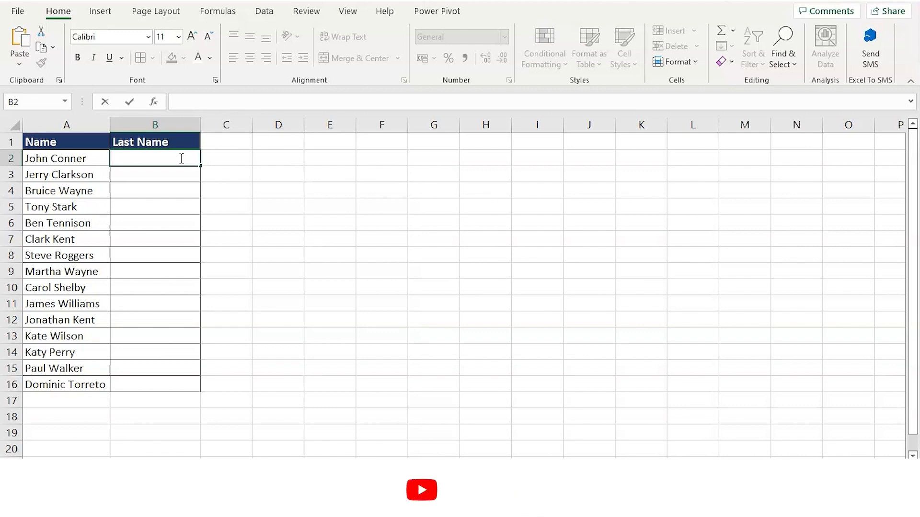
text(=)
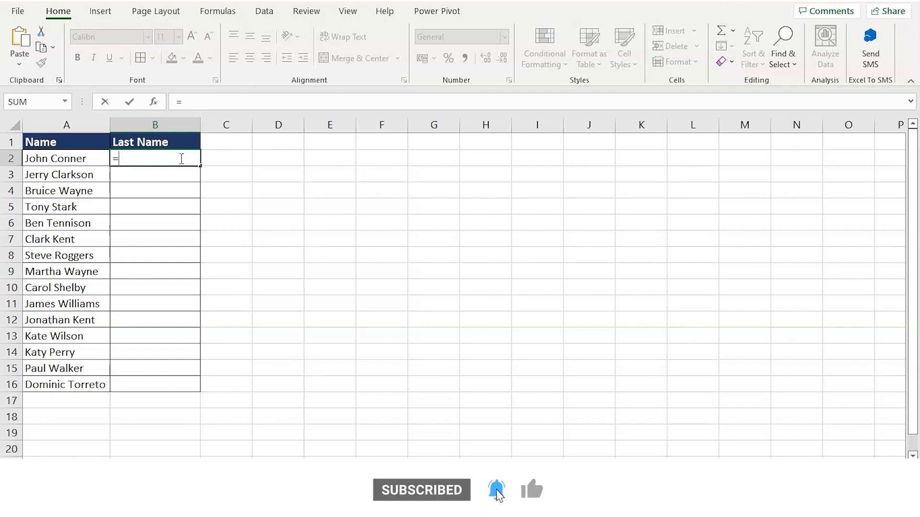
text(rig)
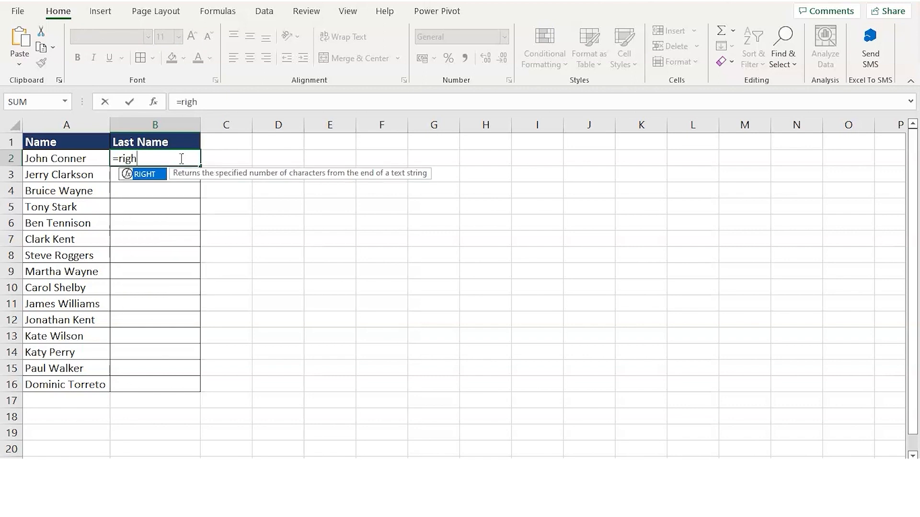
text(h)
key(Tab)
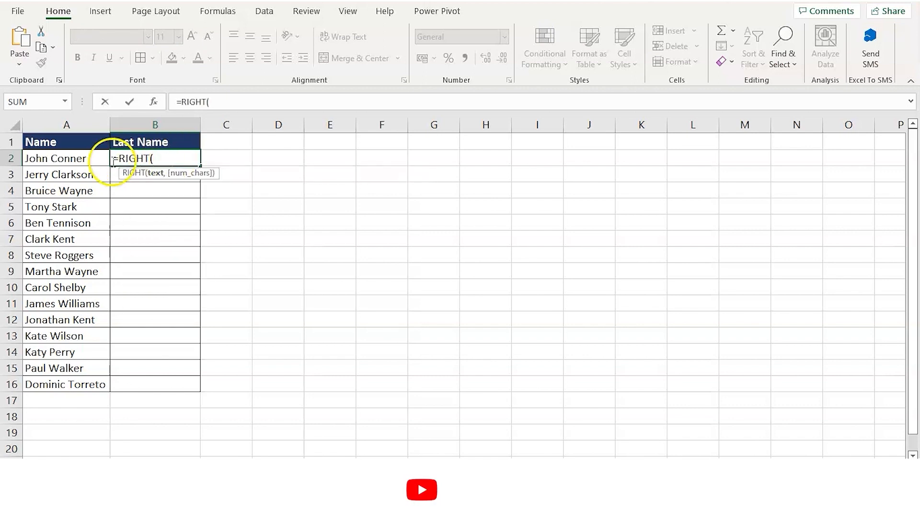
click(94, 158)
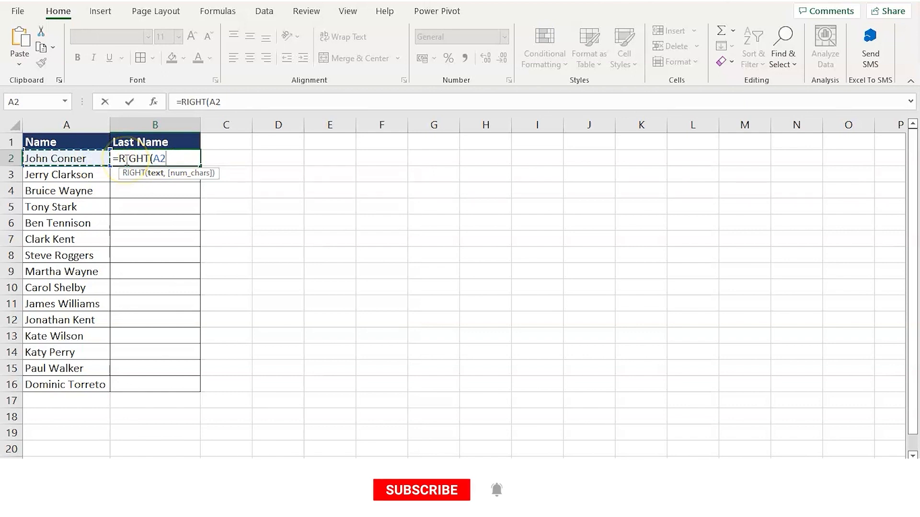
text(,)
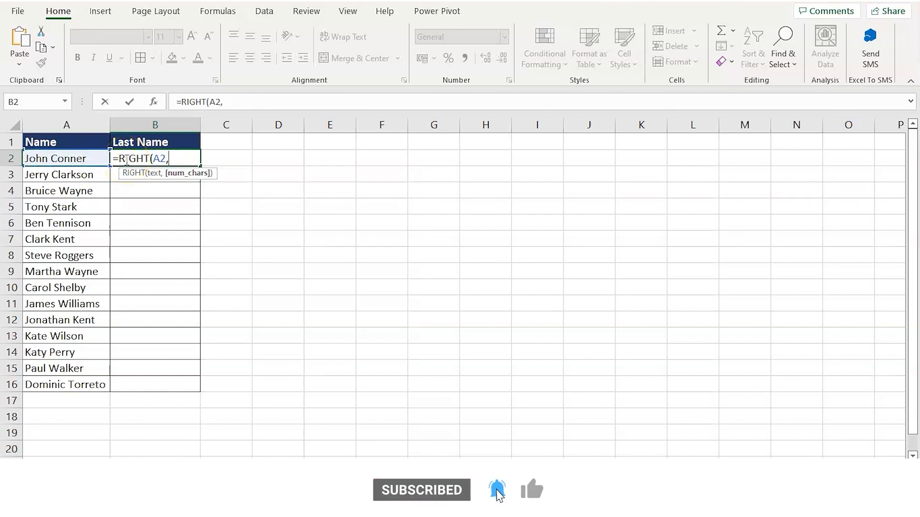
text( Le)
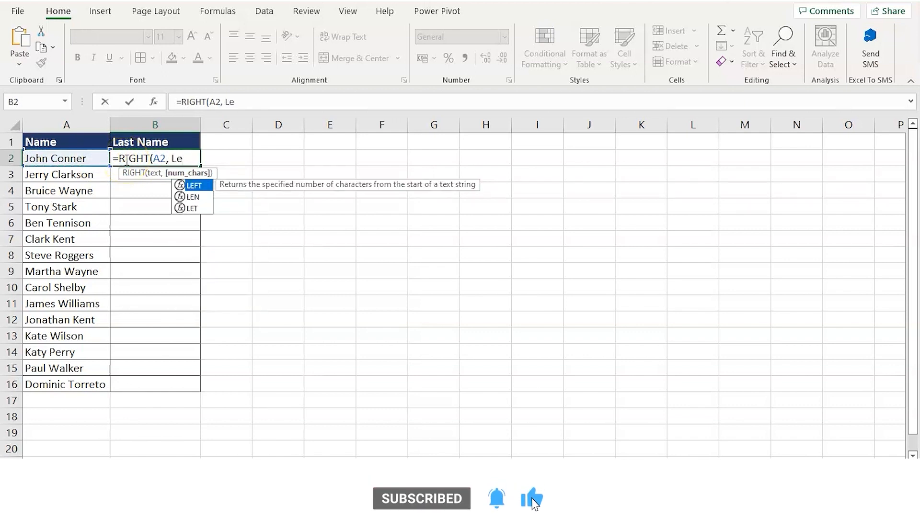
key(Down)
key(Tab)
click(95, 155)
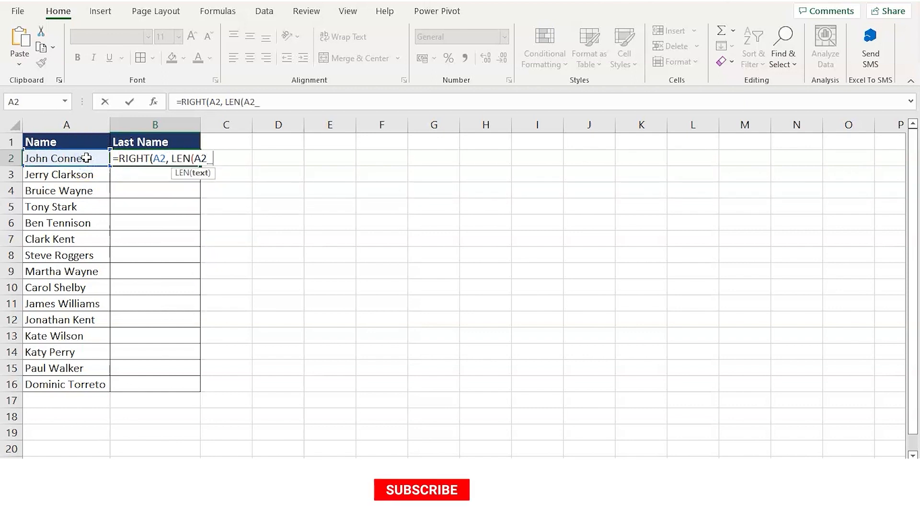
text())
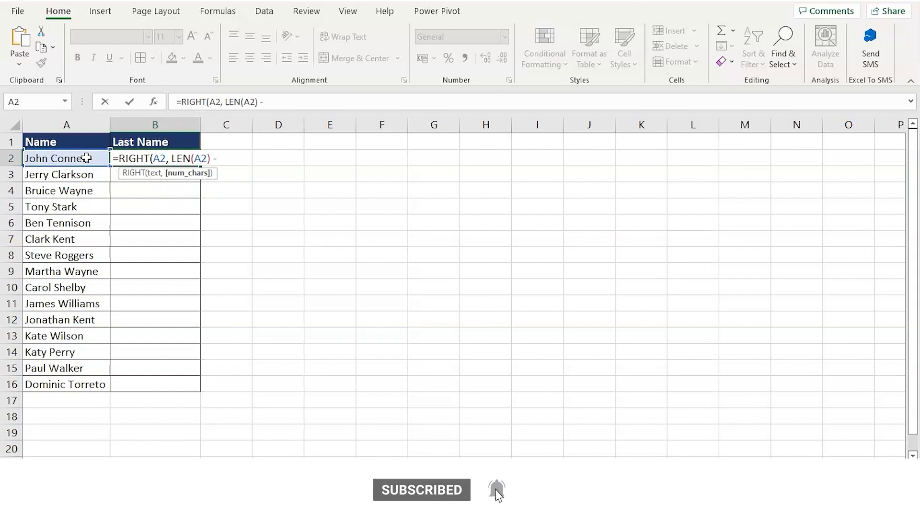
text( - fin)
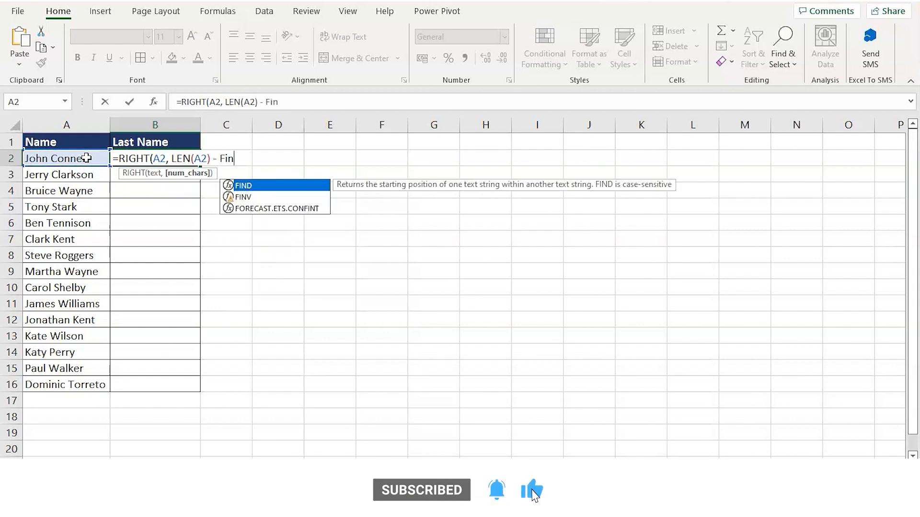
key(Tab)
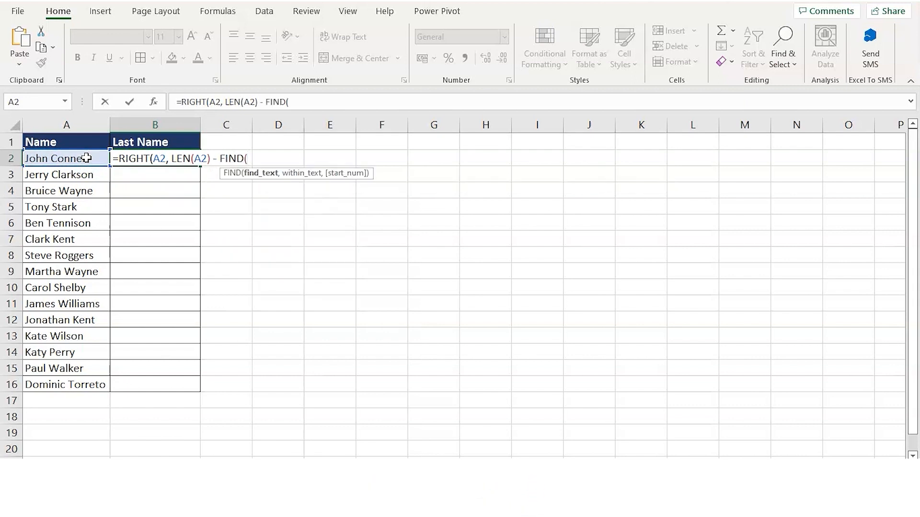
text(")
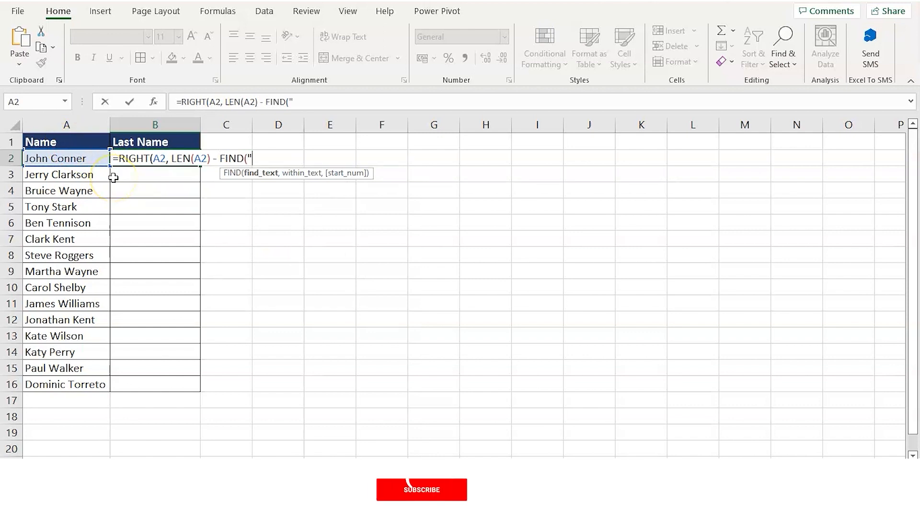
text( ",)
click(63, 159)
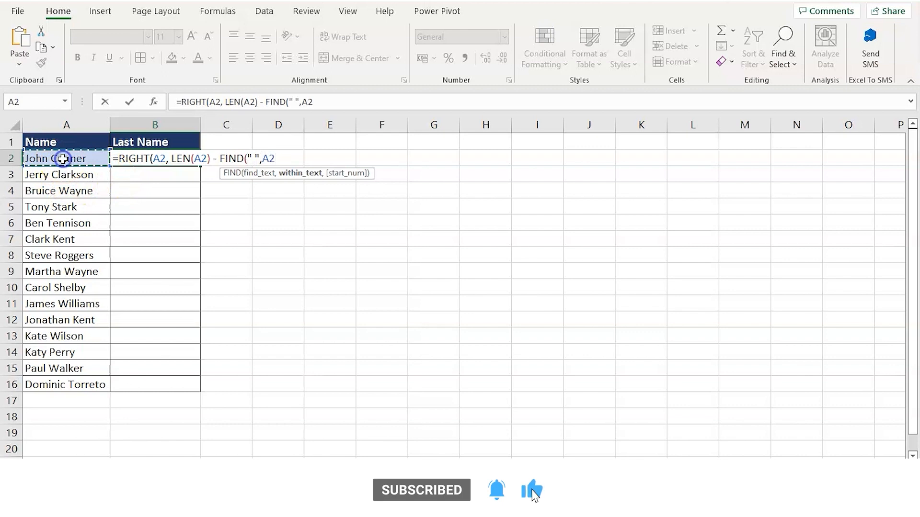
text(,)
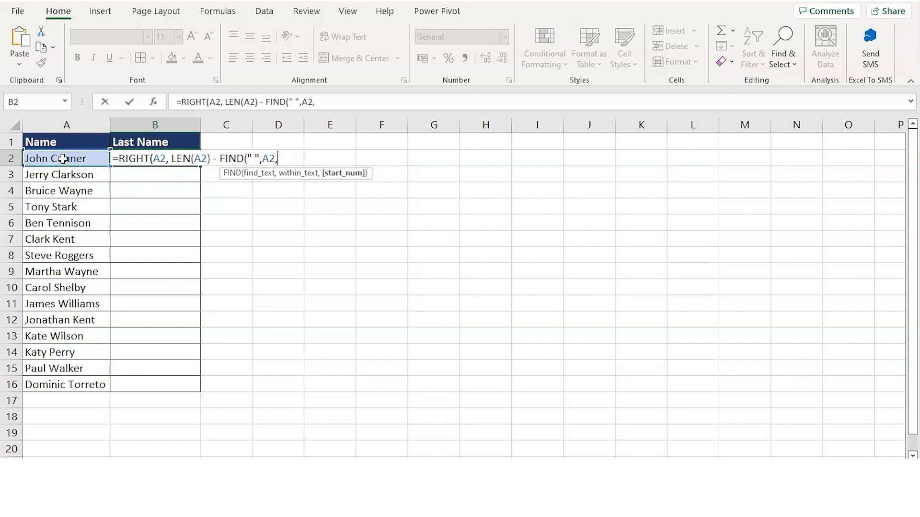
text(1))
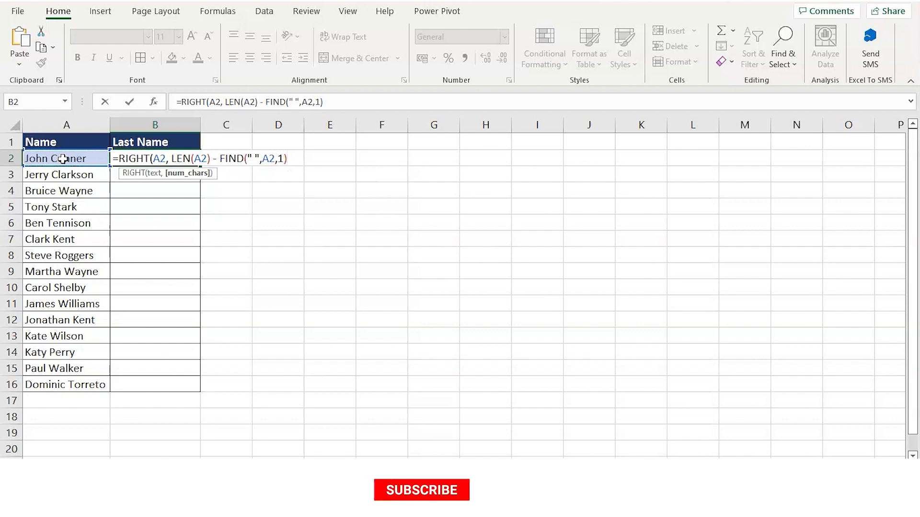
text())
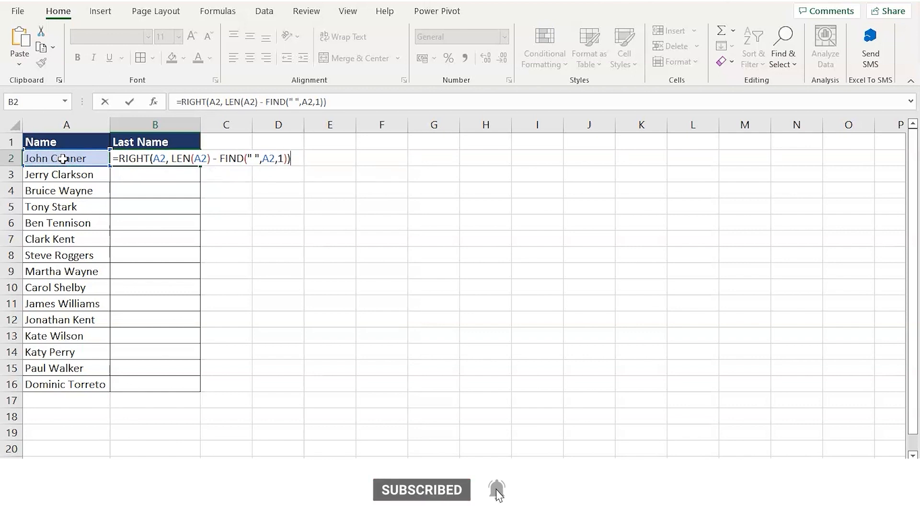
key(Return)
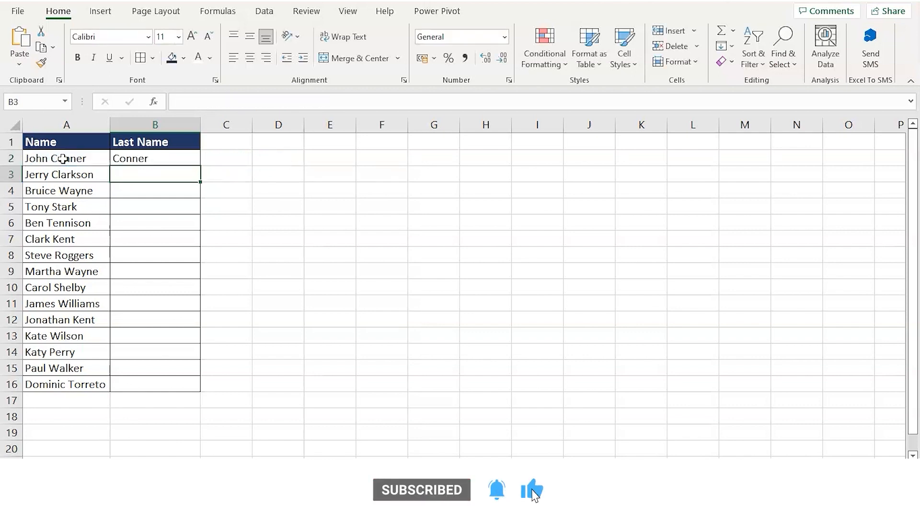
click(136, 158)
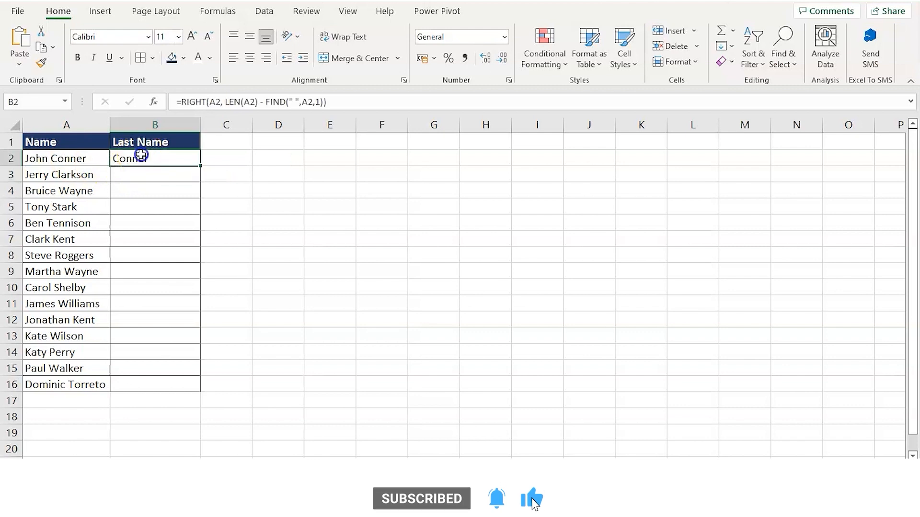
double_click(201, 165)
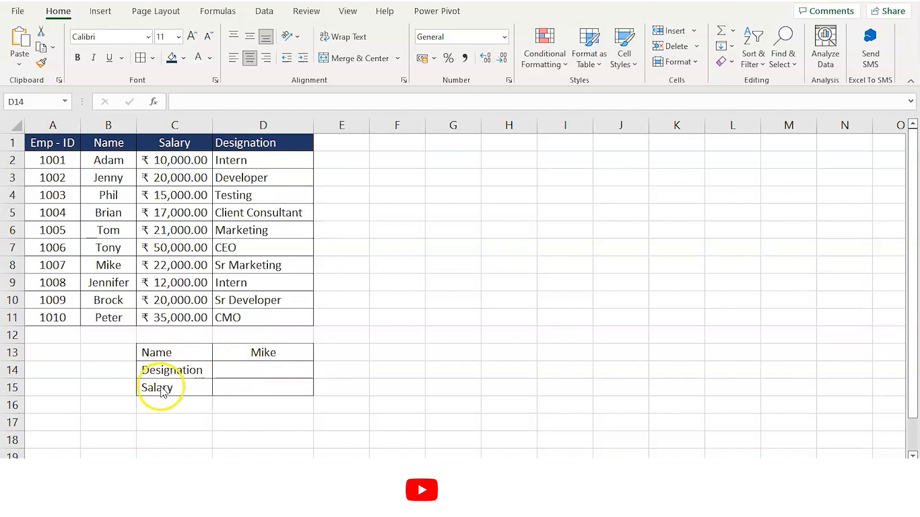
- Check which names the dropdown list in cell D13 offers, keeping the current selection
click(254, 356)
click(289, 345)
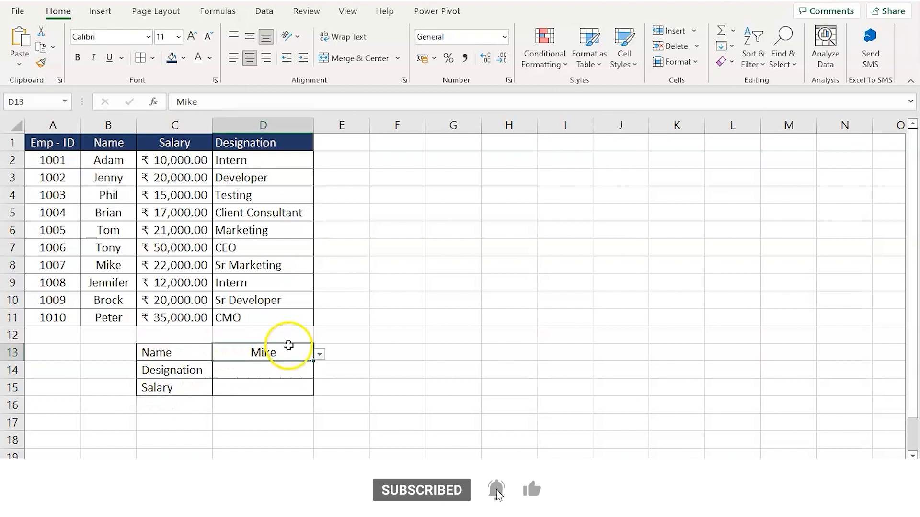
click(319, 354)
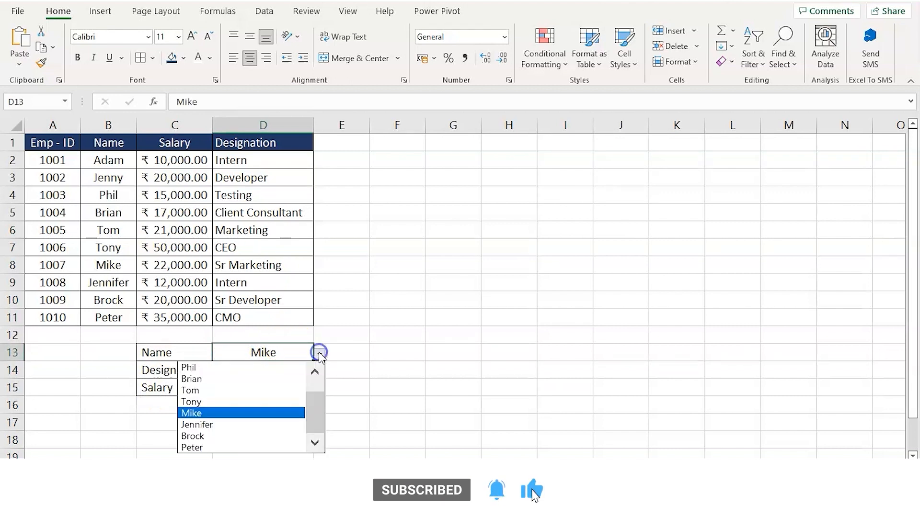
click(349, 352)
- Enter =VLOOKUP(D13,B2:D11,3,FALSE) in D14 to look up the designation for the name in D13
click(242, 376)
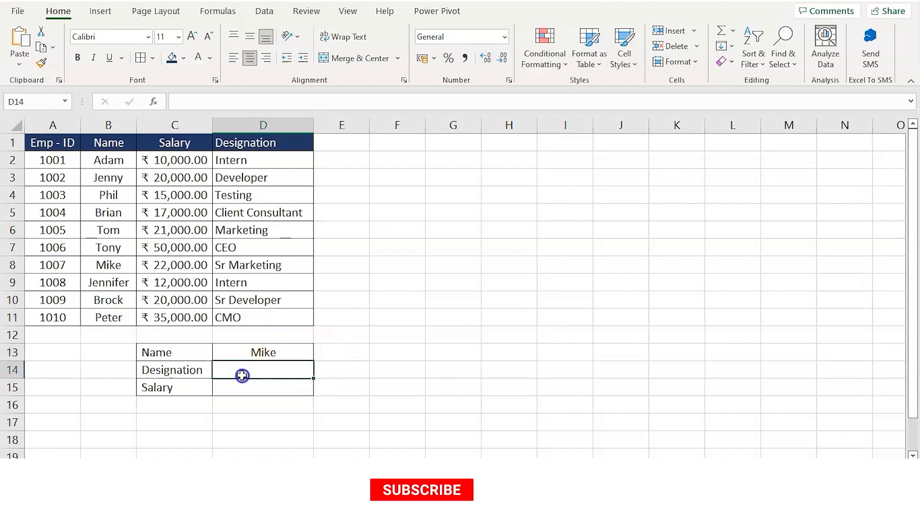
text(=)
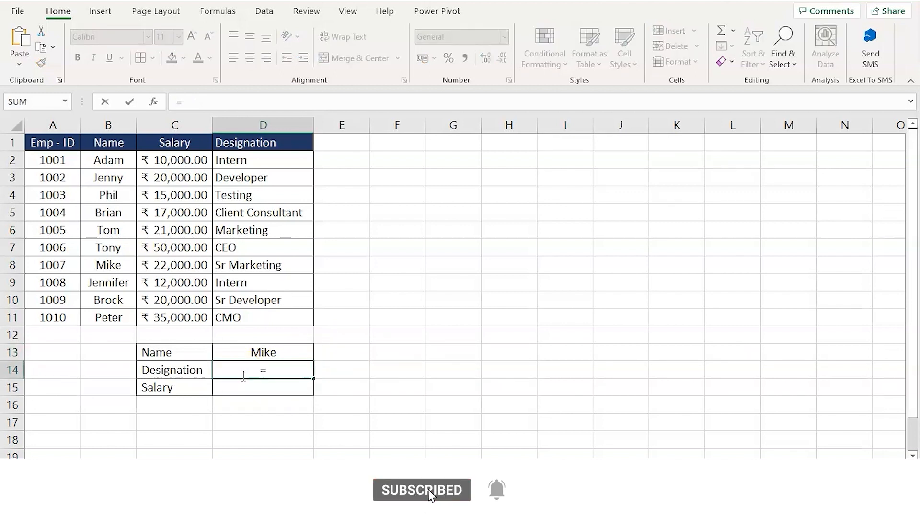
text(v)
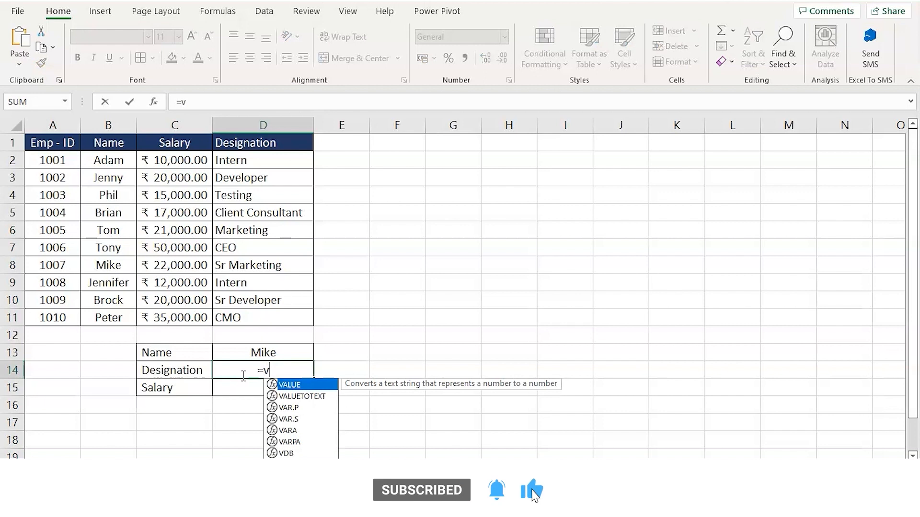
text(look)
key(Tab)
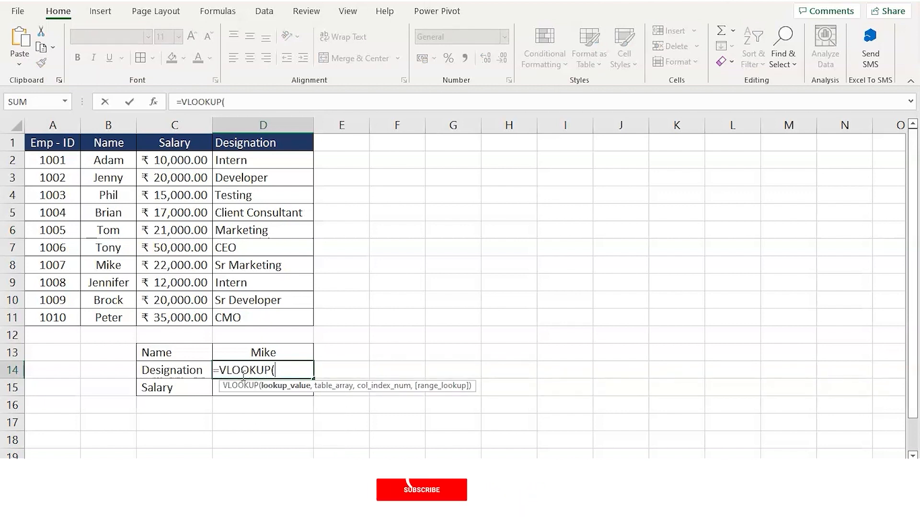
click(277, 354)
text(,)
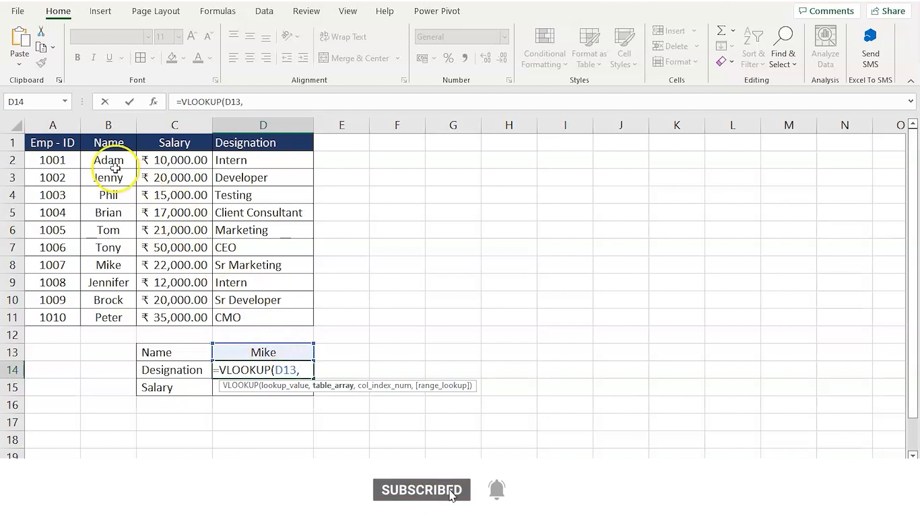
drag(110, 165, 254, 312)
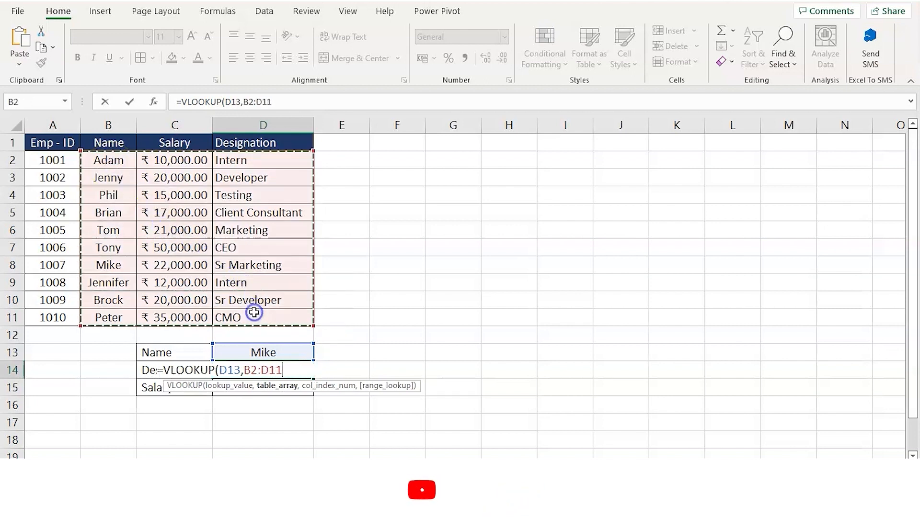
text(,3)
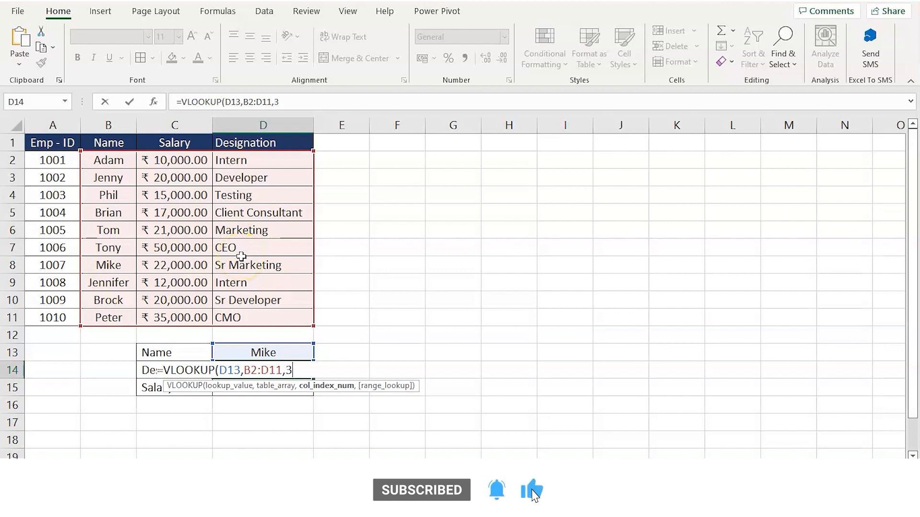
text(,)
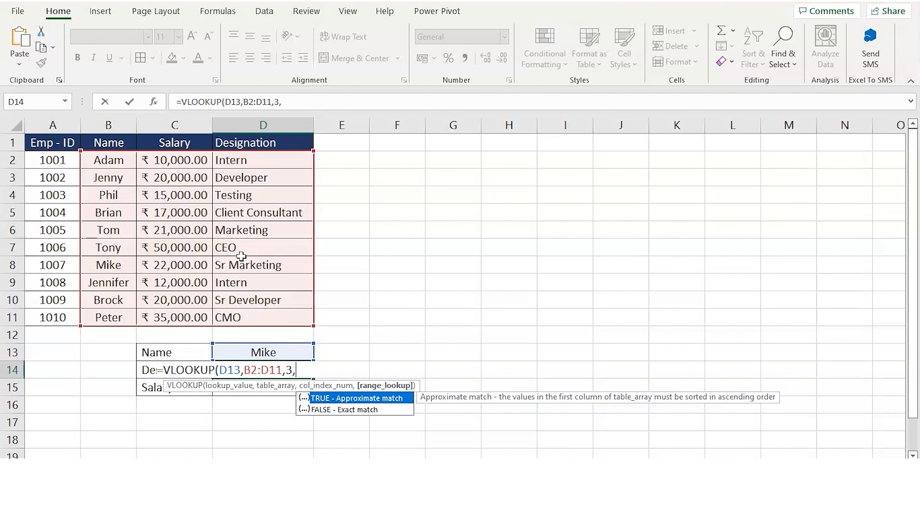
key(Down)
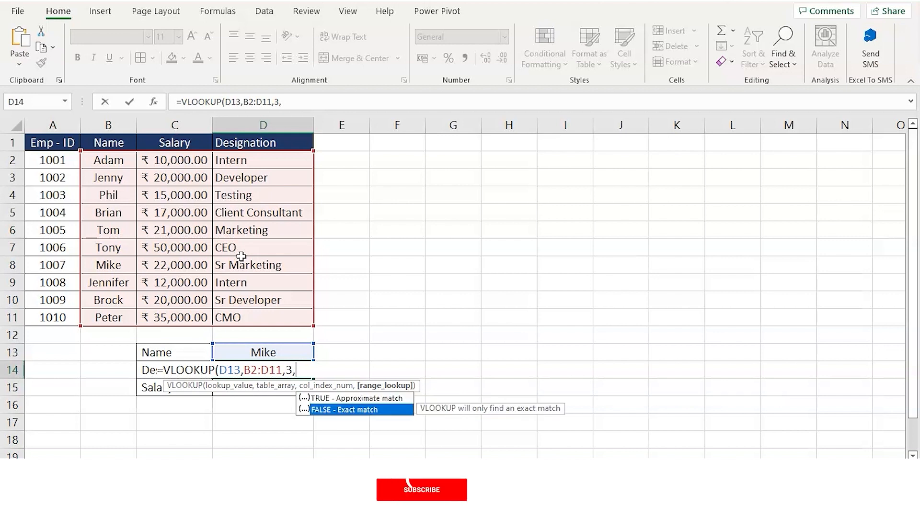
key(Tab)
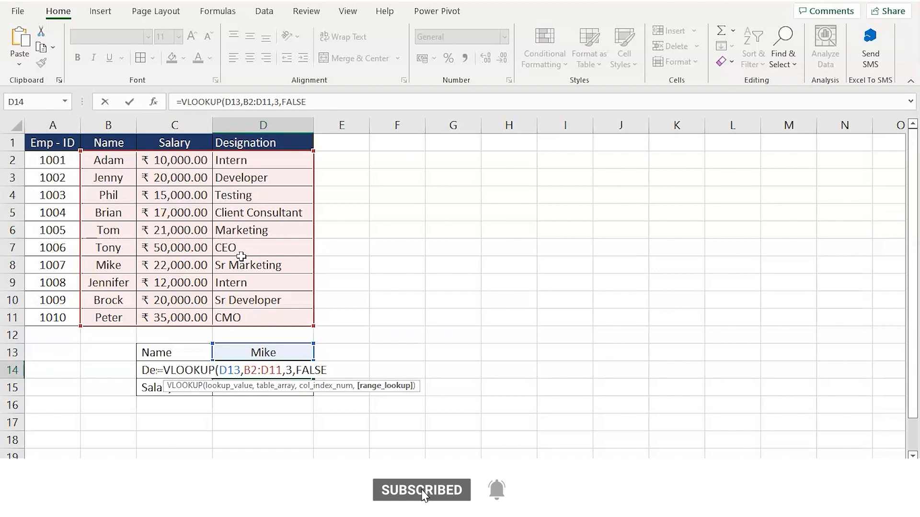
text())
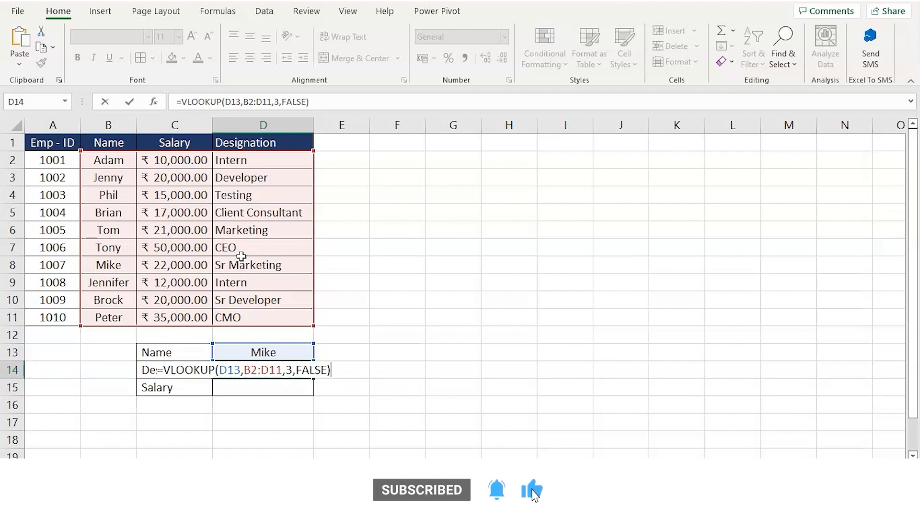
key(Return)
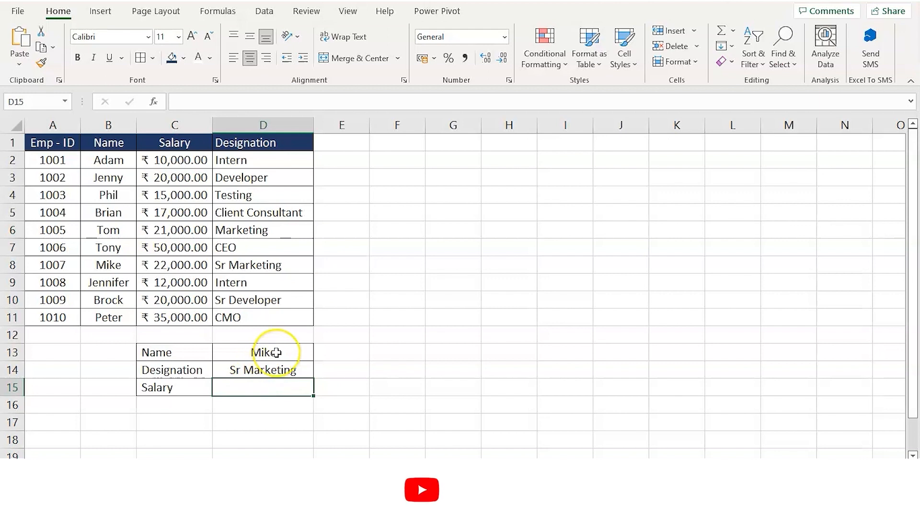
- Test the designation lookup by choosing the name from row 7 in the D13 dropdown list, followed by the name from row 6
click(277, 353)
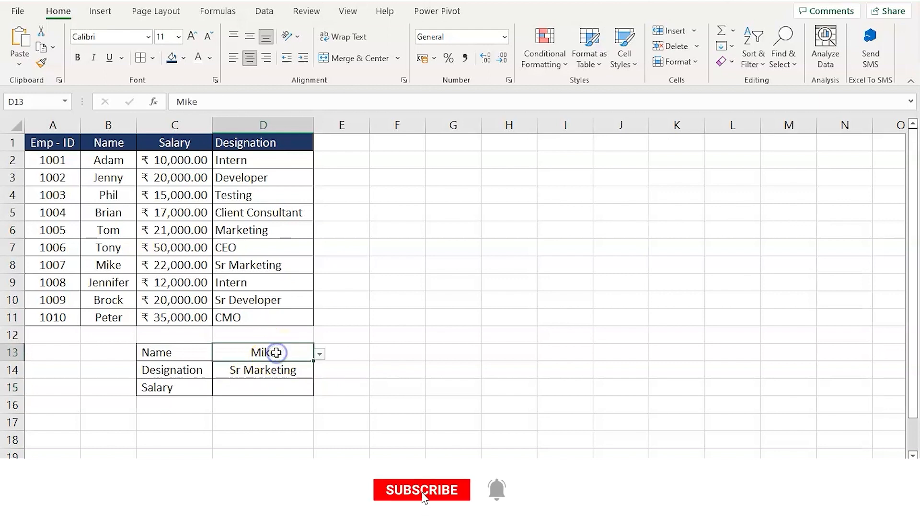
click(319, 354)
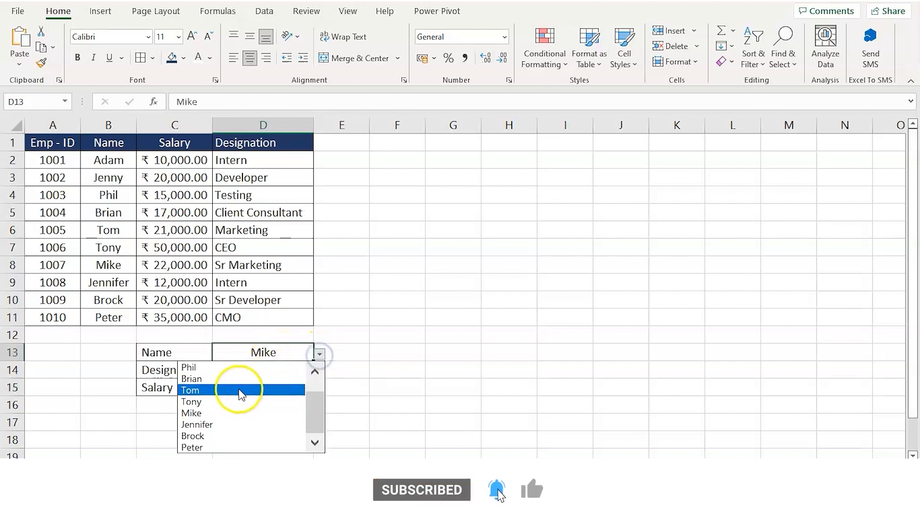
click(230, 401)
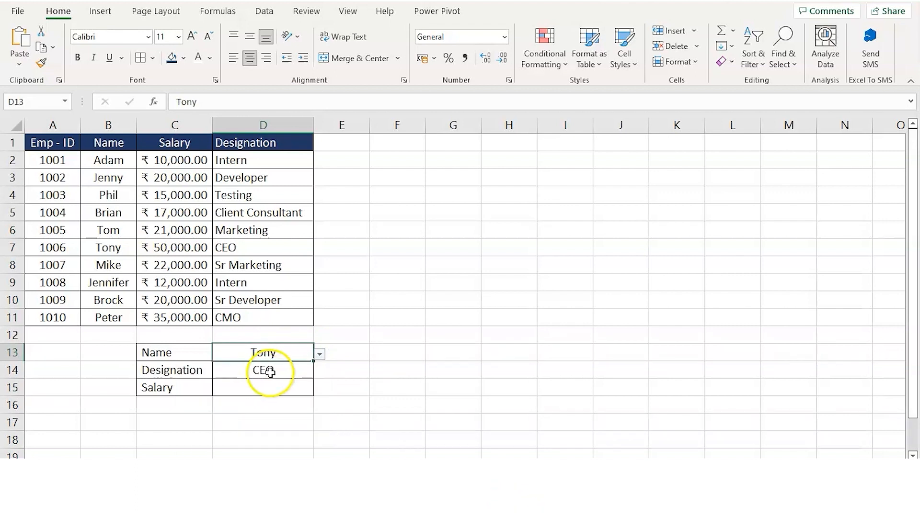
click(319, 354)
click(240, 391)
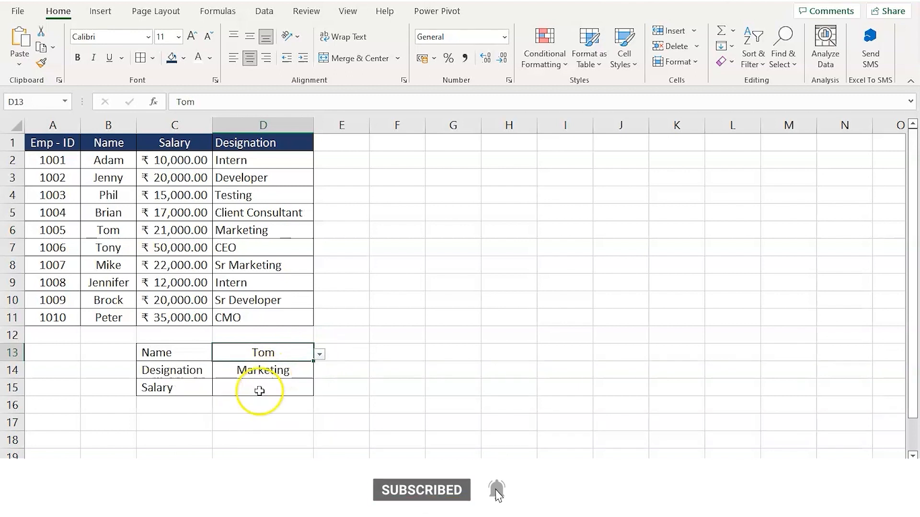
- Enter =VLOOKUP(D13,B2:C11,2,FALSE) in D15 to look up the salary for the name in D13
click(258, 392)
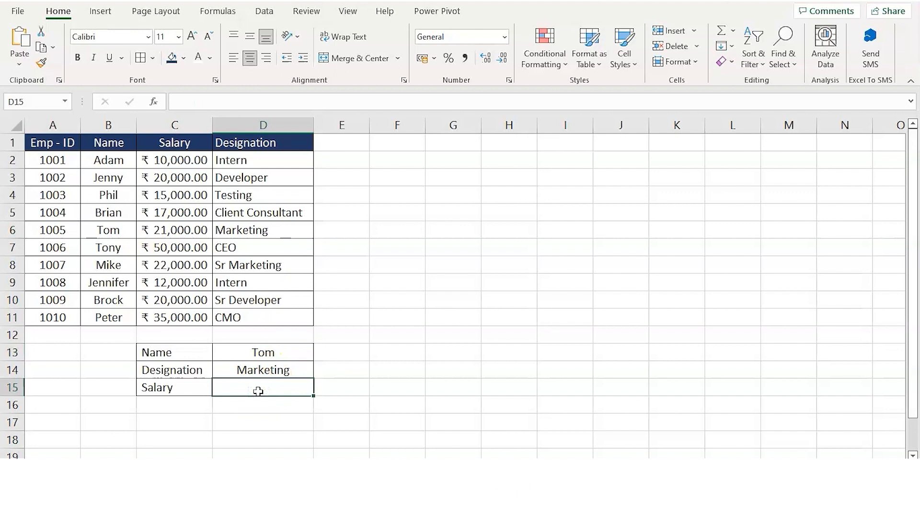
text(=v)
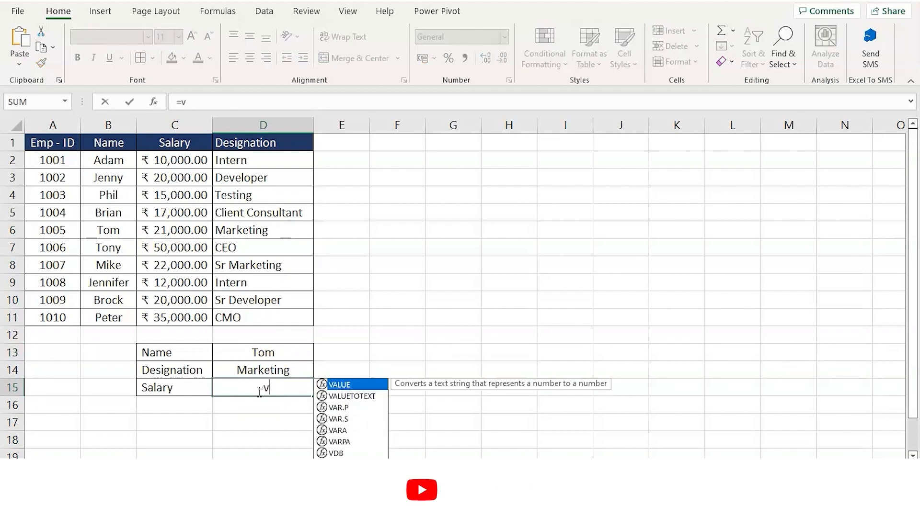
text(loo)
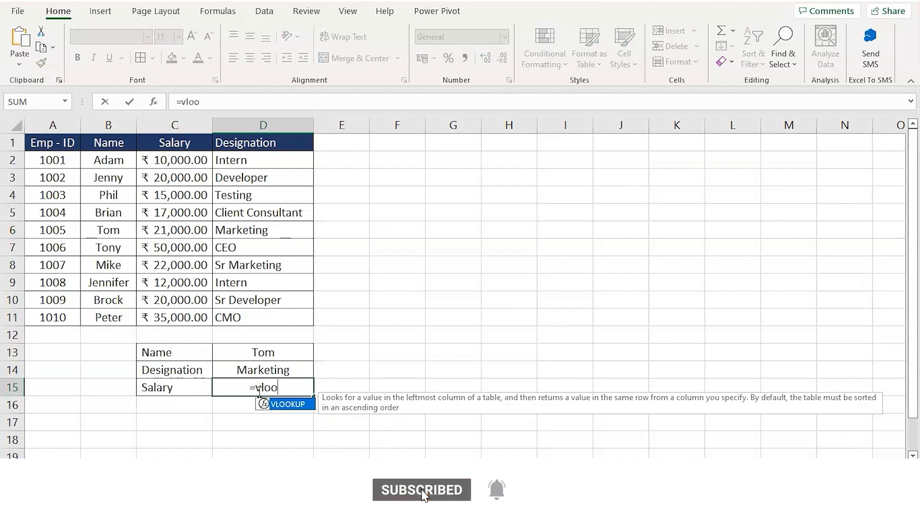
key(Tab)
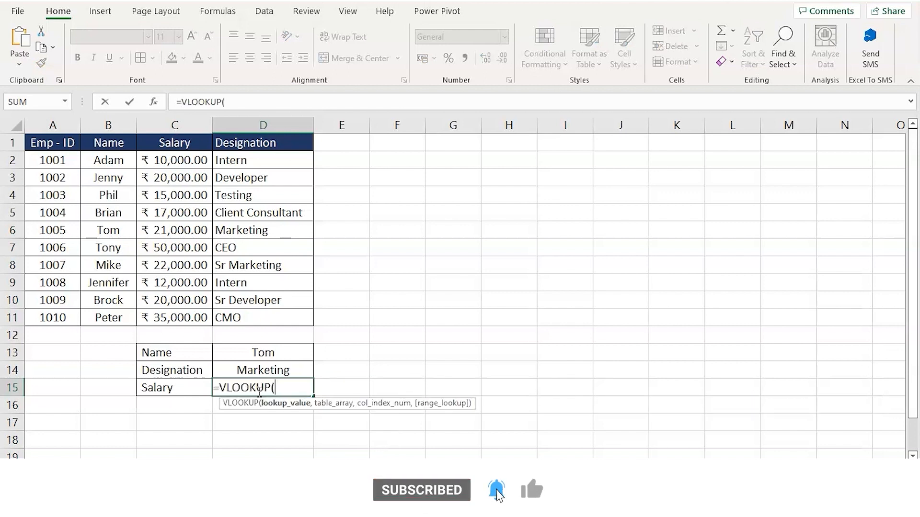
click(238, 355)
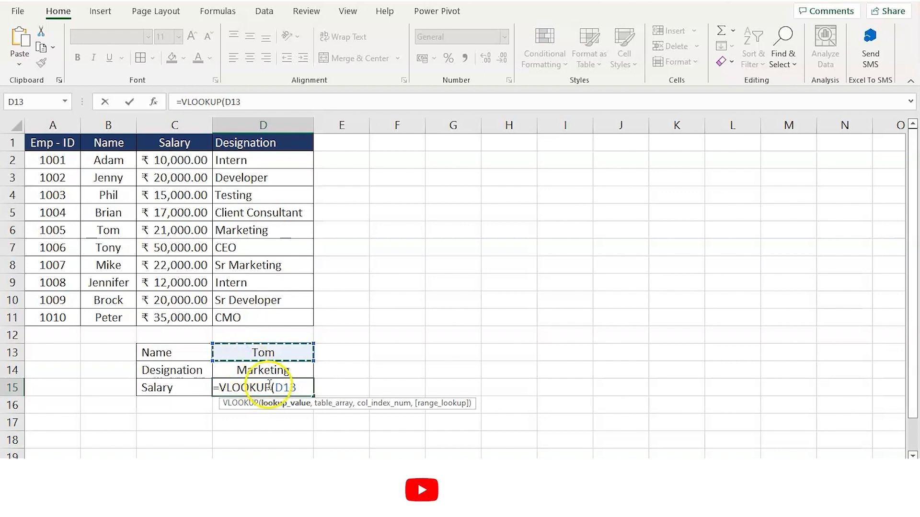
text(,)
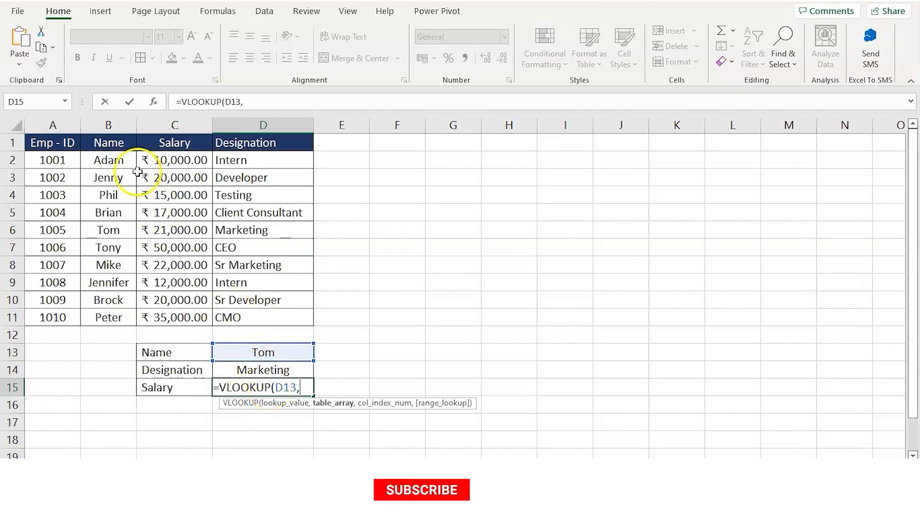
drag(108, 160, 210, 316)
text(,)
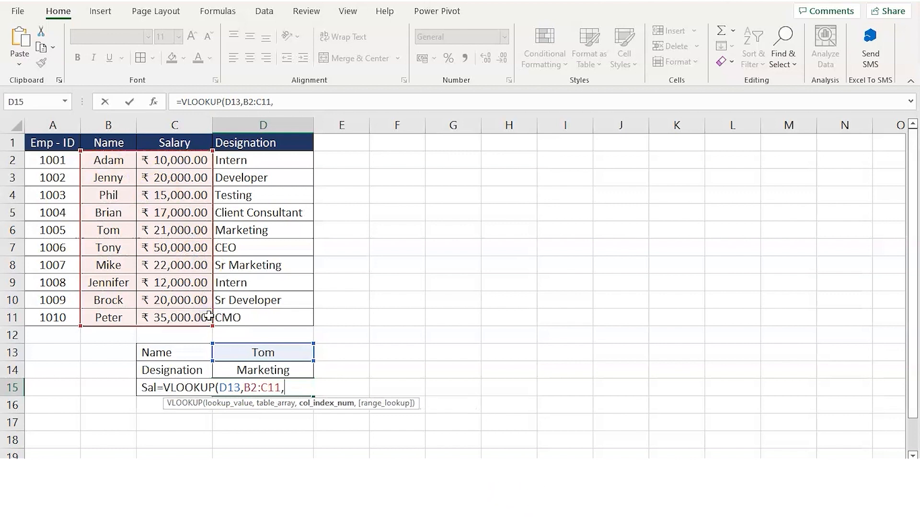
text(2)
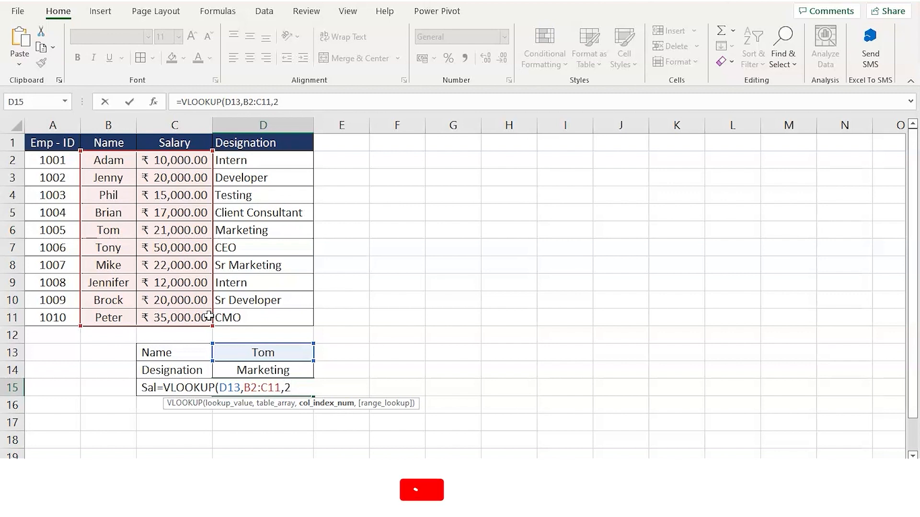
text(,)
key(Down)
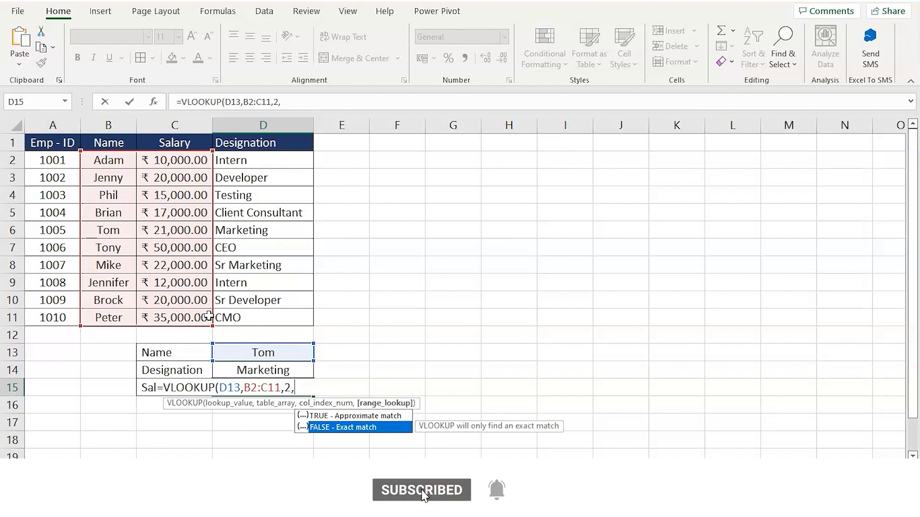
key(Tab)
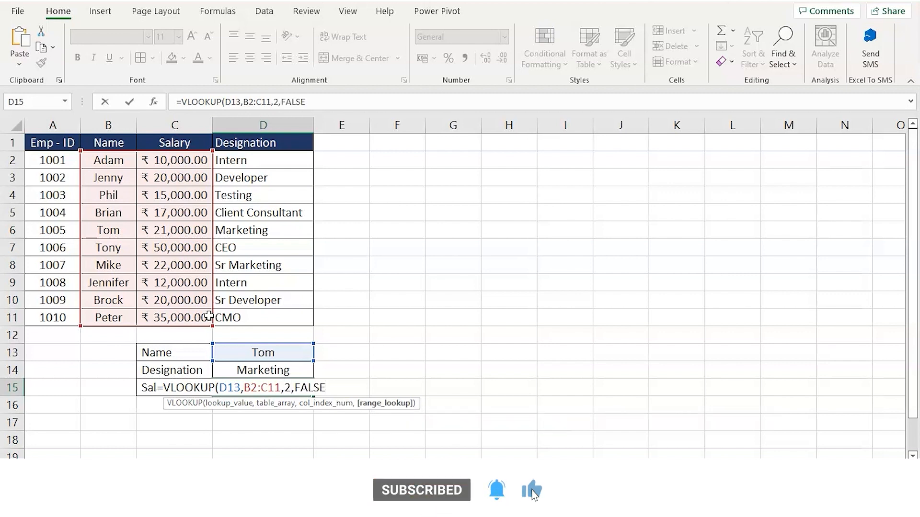
key(Return)
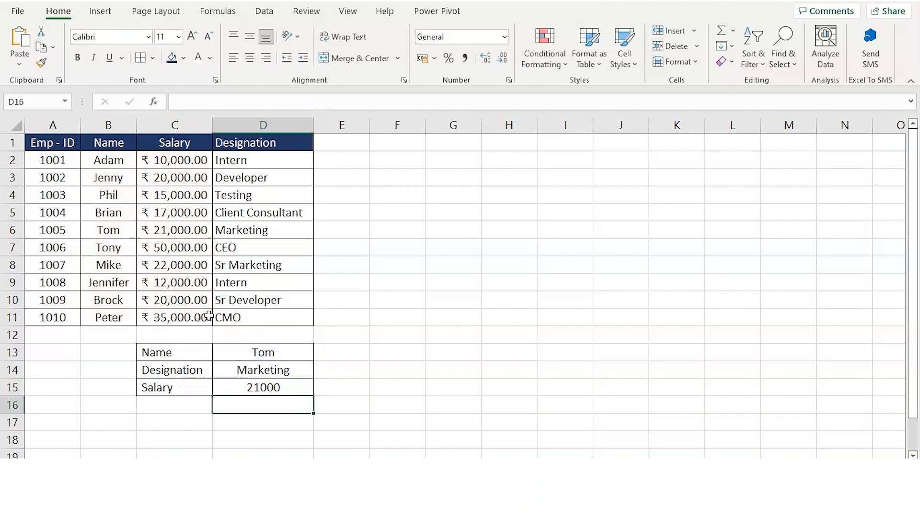
- Choose the name from row 9 in the D13 dropdown list to test both lookups
click(297, 352)
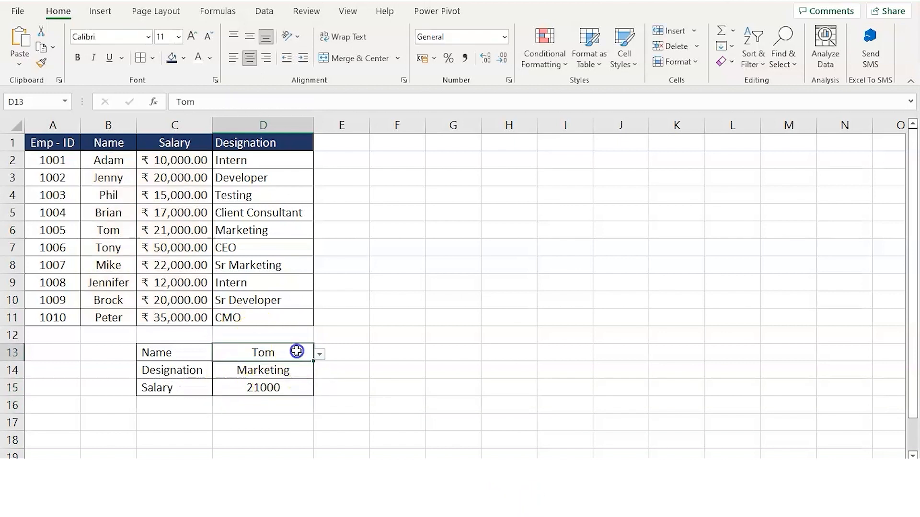
click(321, 356)
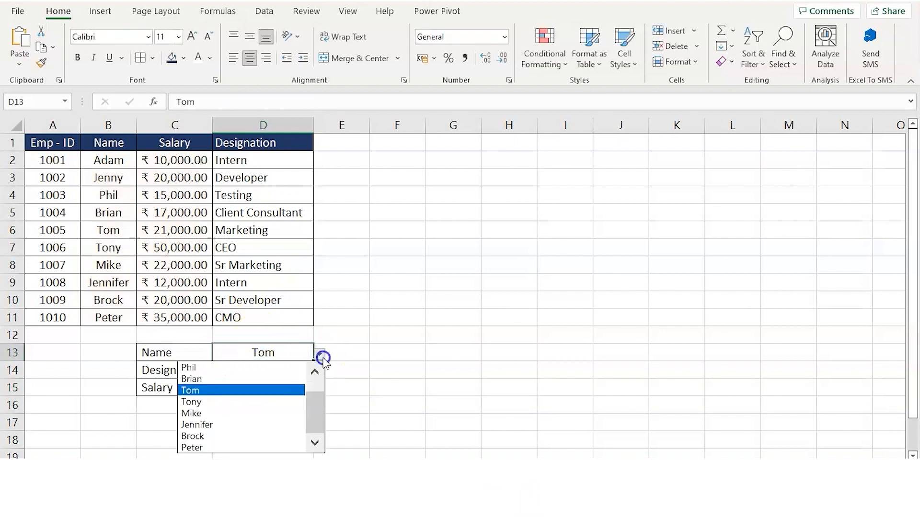
click(250, 425)
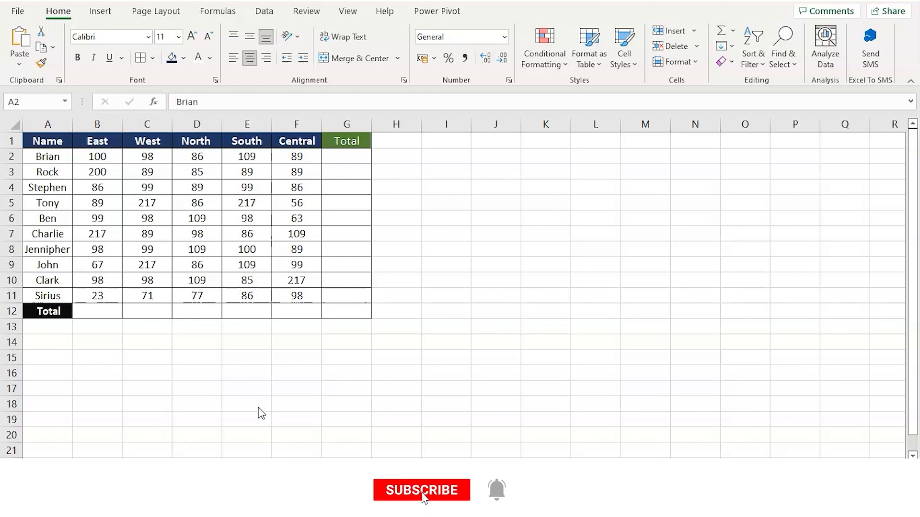
- Enter =SUM(B2:F2) in G2 and fill it down the Total column to G11
click(109, 157)
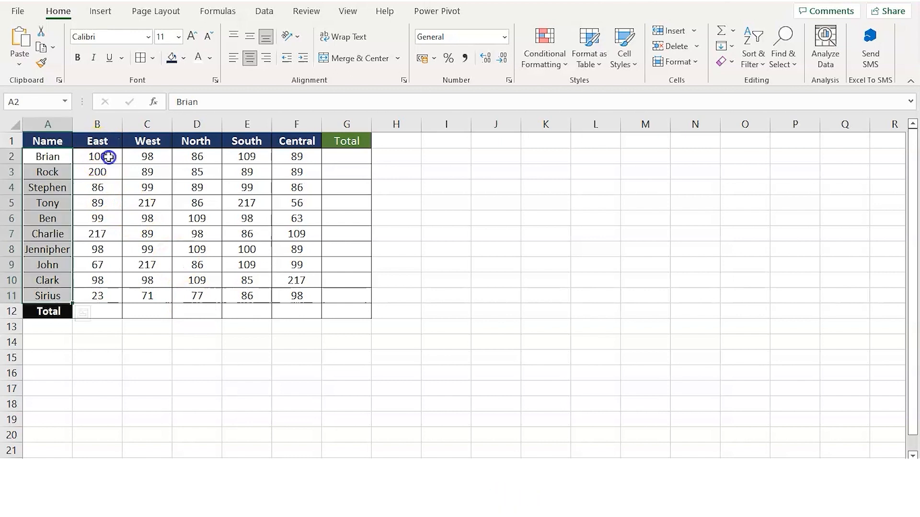
drag(110, 157, 296, 291)
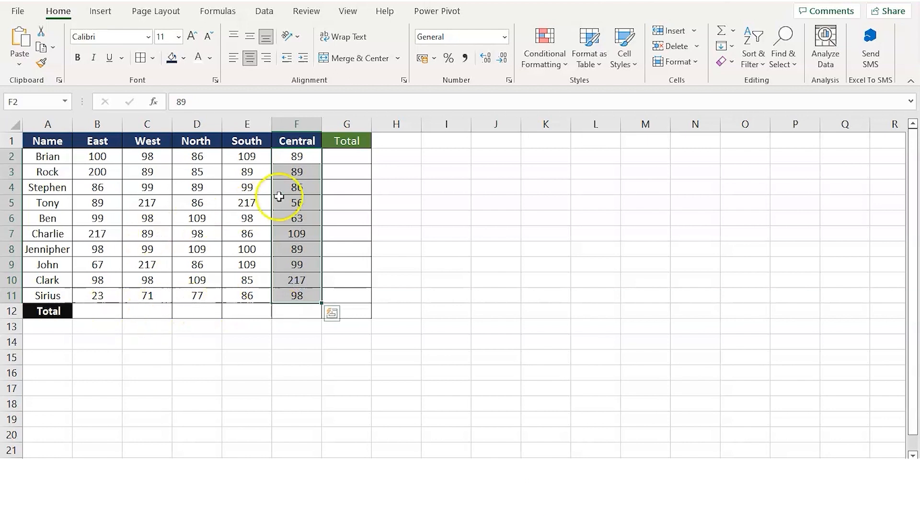
click(341, 162)
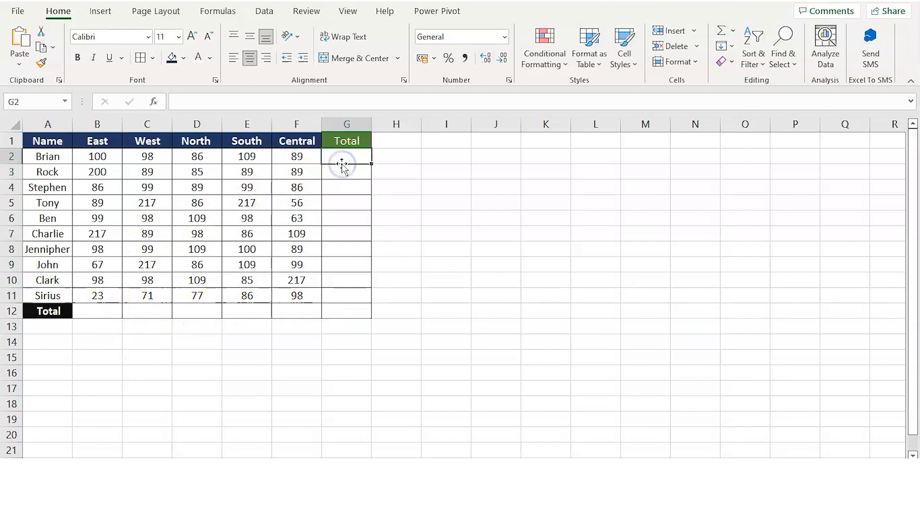
text(=su)
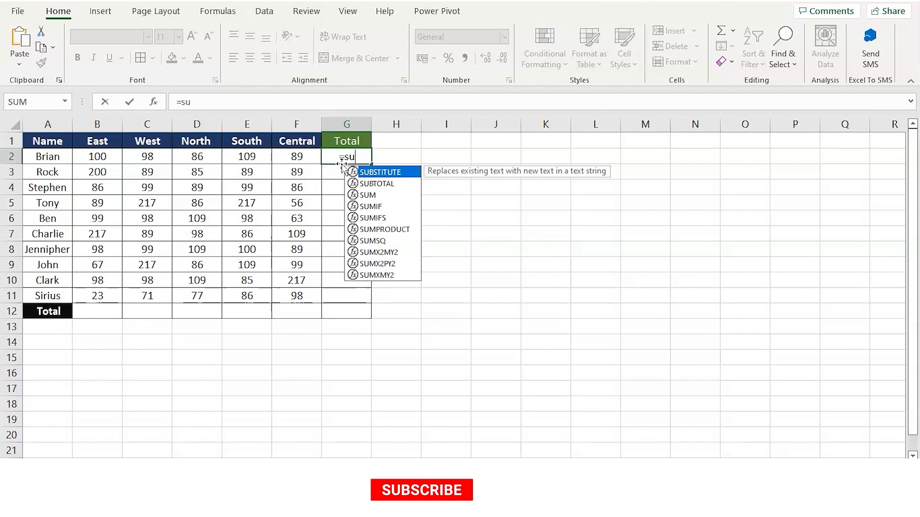
key(Down)
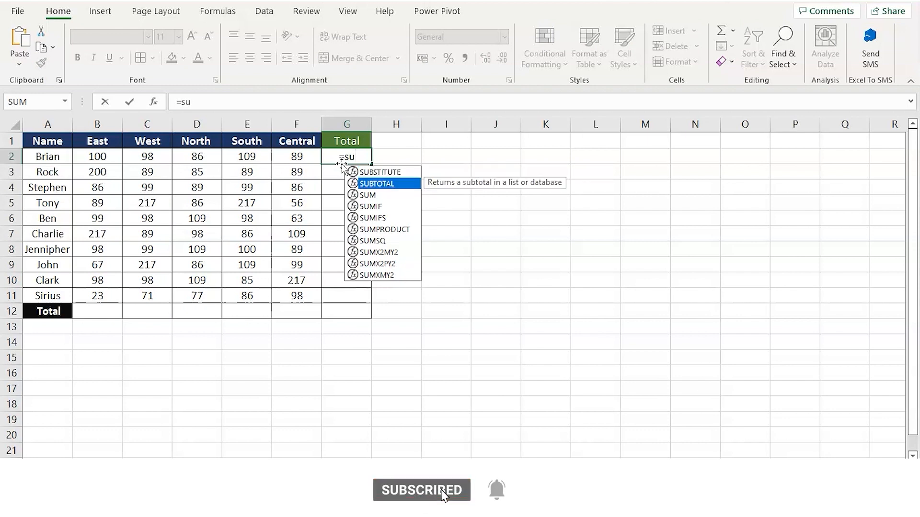
key(Down)
key(Tab)
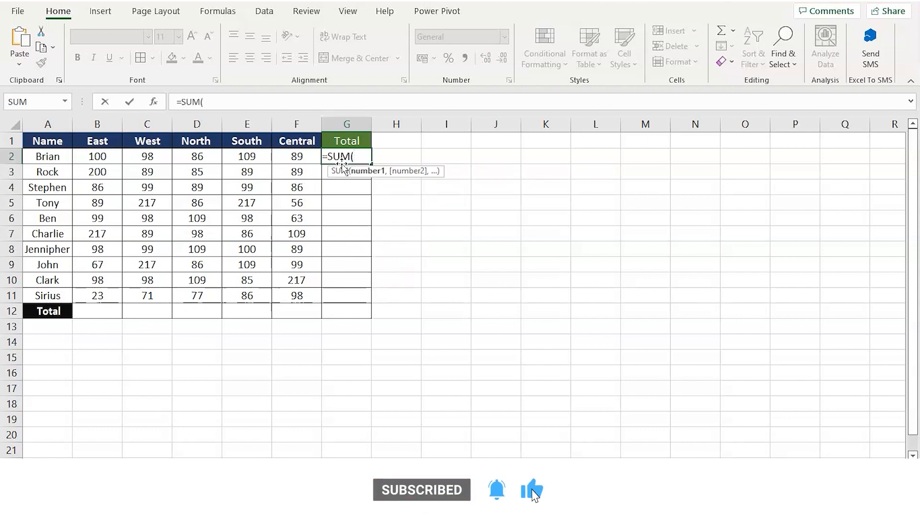
drag(120, 158, 279, 154)
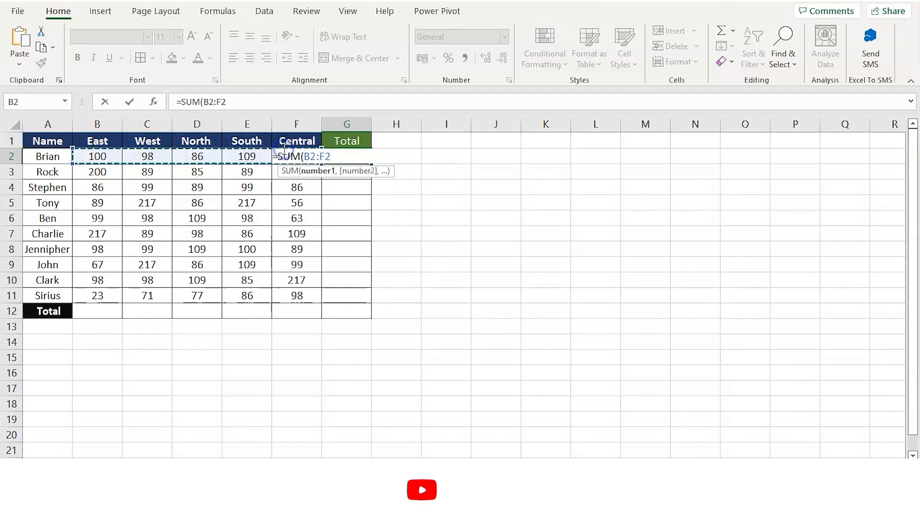
key(Return)
click(353, 155)
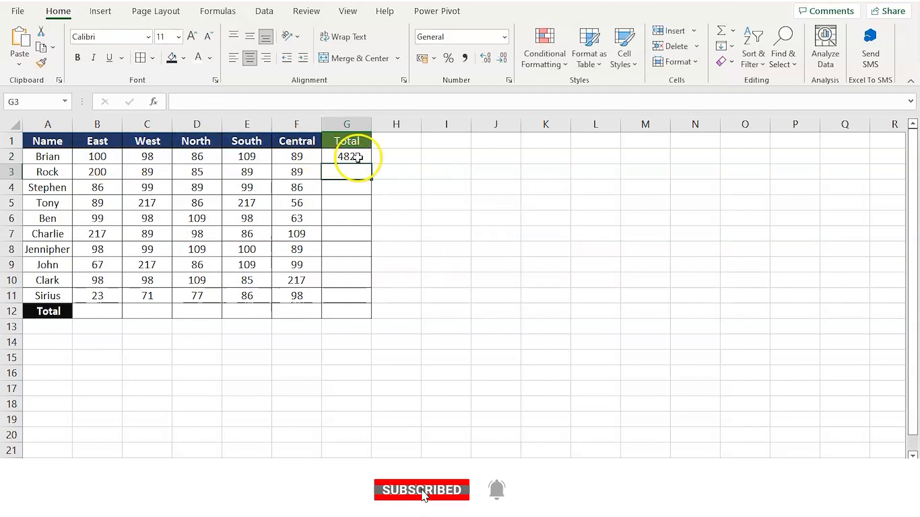
drag(374, 164, 372, 295)
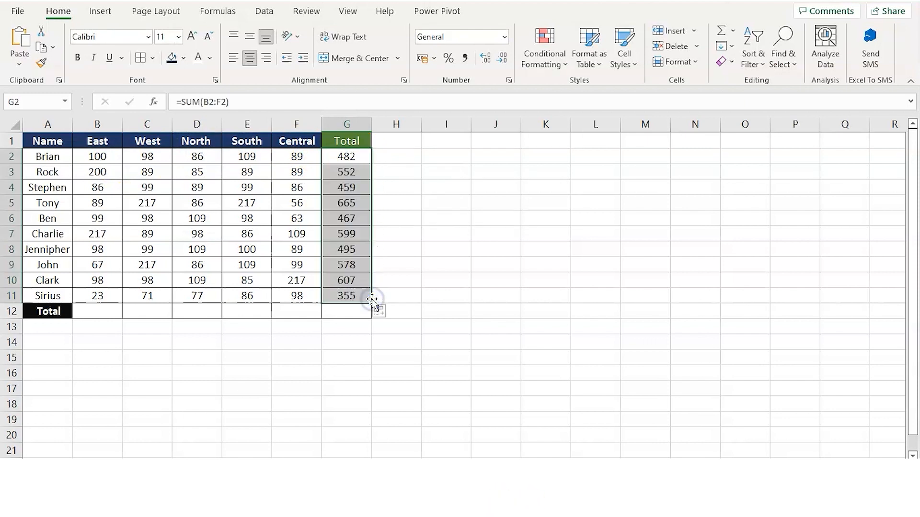
- Enter =SUM(B2:B11) in B12 and fill it across the Total row to F12
click(98, 311)
text(=S)
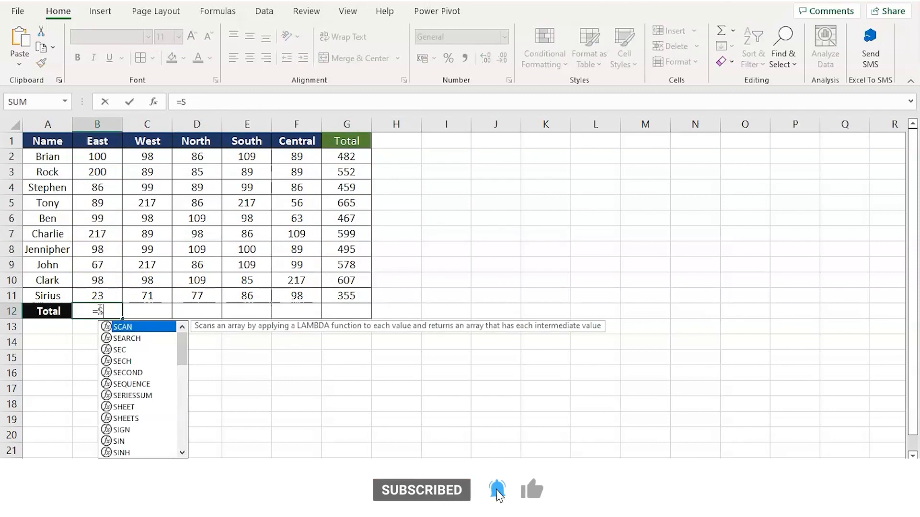
text(um)
key(Tab)
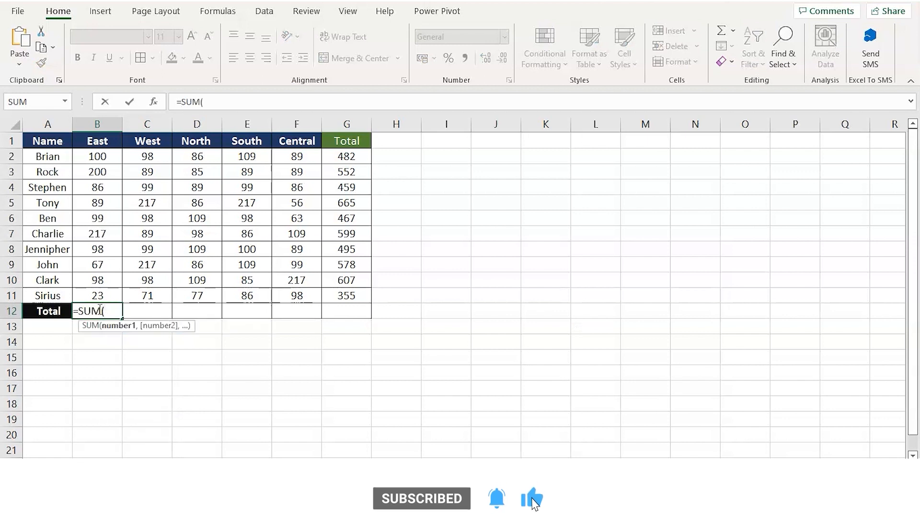
drag(98, 157, 99, 295)
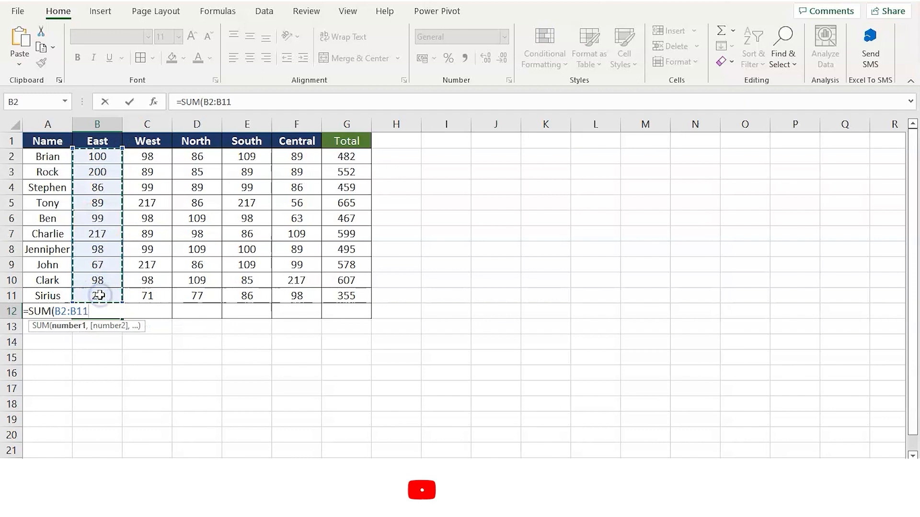
text())
key(Return)
click(98, 311)
drag(122, 318, 299, 315)
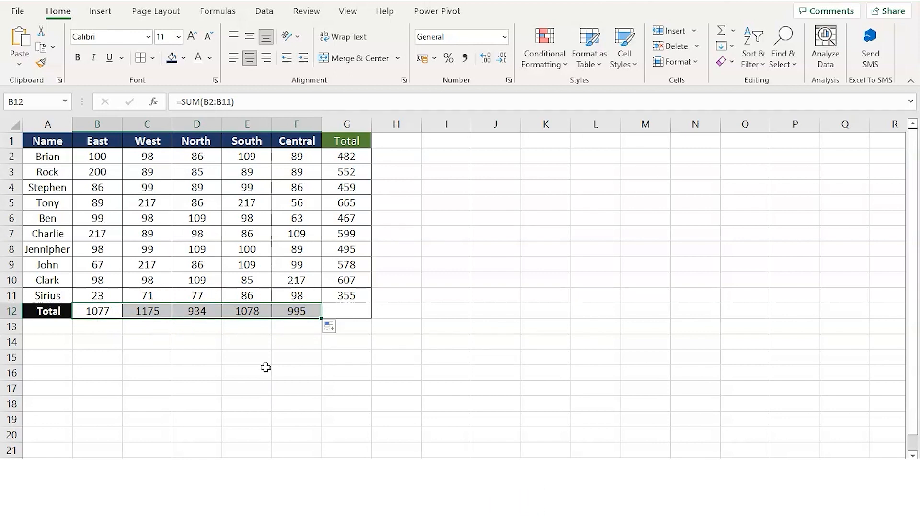
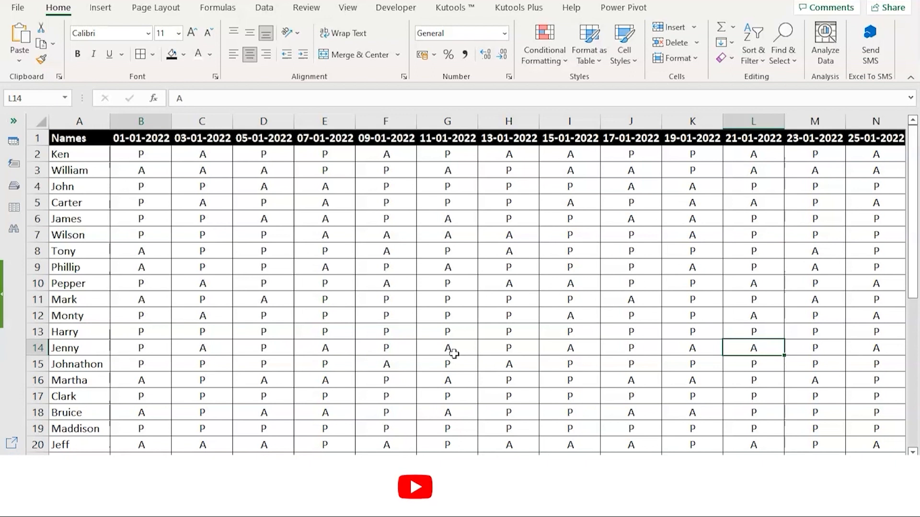
- Look through the attendance sheet's January 2022 date columns and their P and A entries
scroll(454, 353, right, 5)
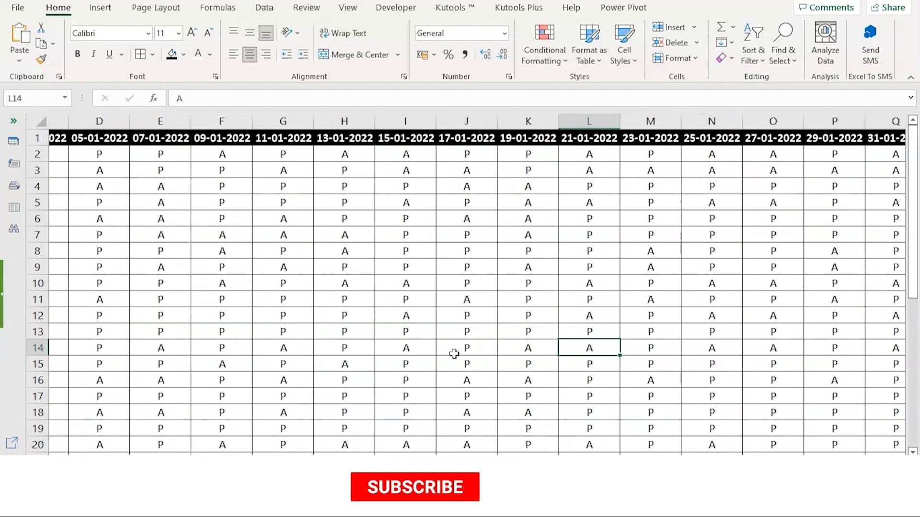
scroll(453, 354, right, 1)
scroll(453, 353, left, 5)
scroll(453, 353, right, 4)
scroll(454, 353, left, 2)
scroll(454, 353, left, 2)
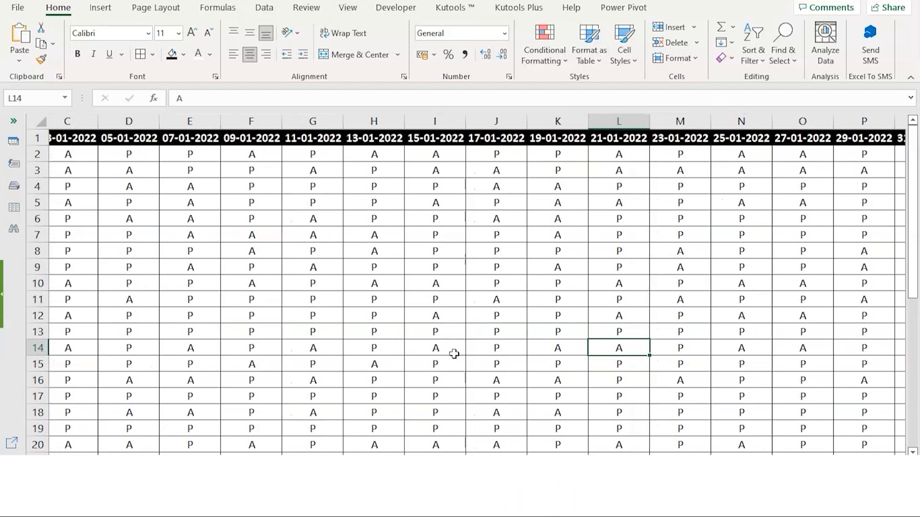
scroll(454, 354, right, 2)
scroll(453, 353, left, 2)
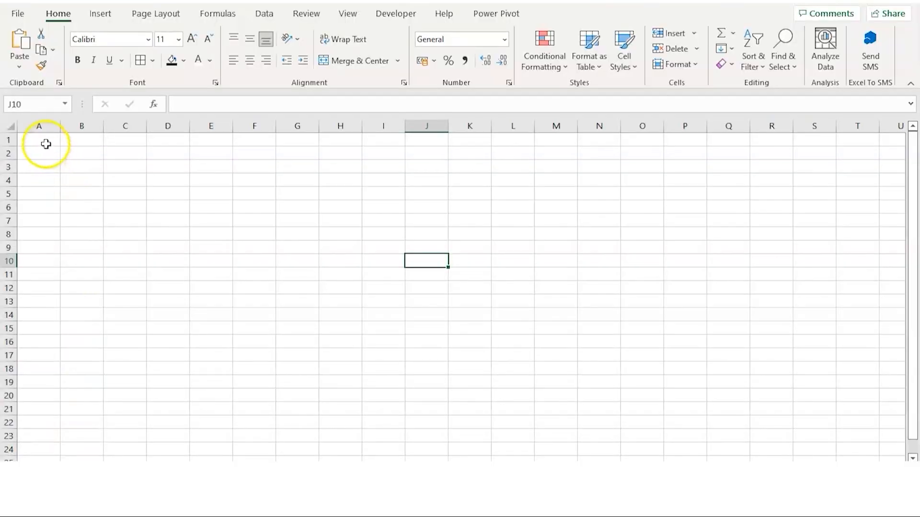
- Enter dunb in A1 and ldqnkwu in A2 as sample text, and clear the entire sheet
click(46, 145)
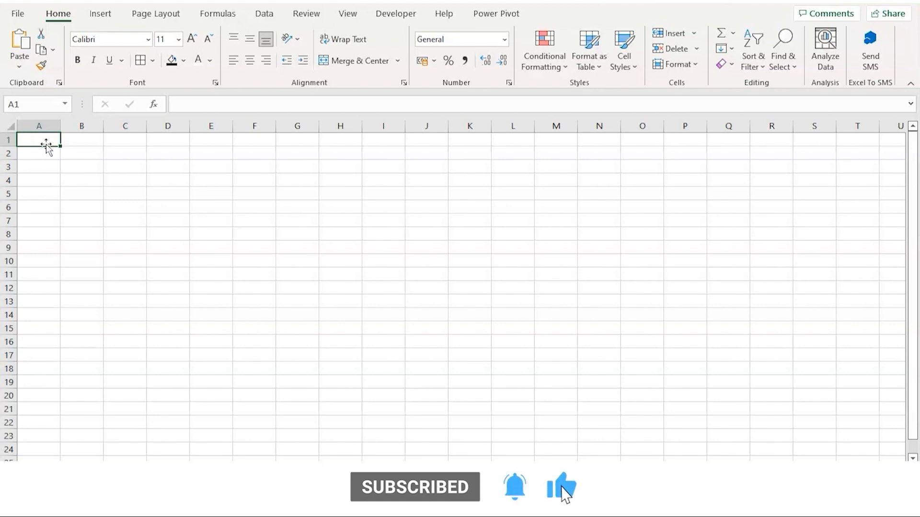
text(dunb)
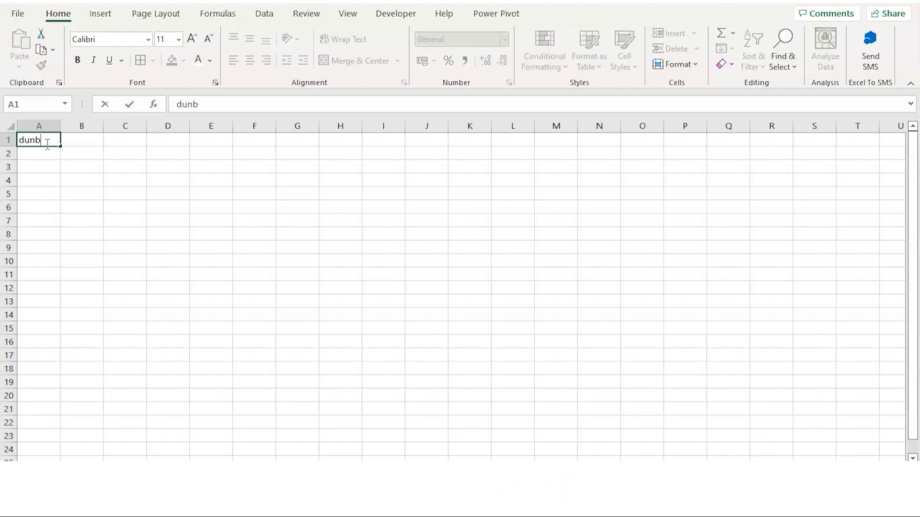
key(Return)
text(ldqnkwu)
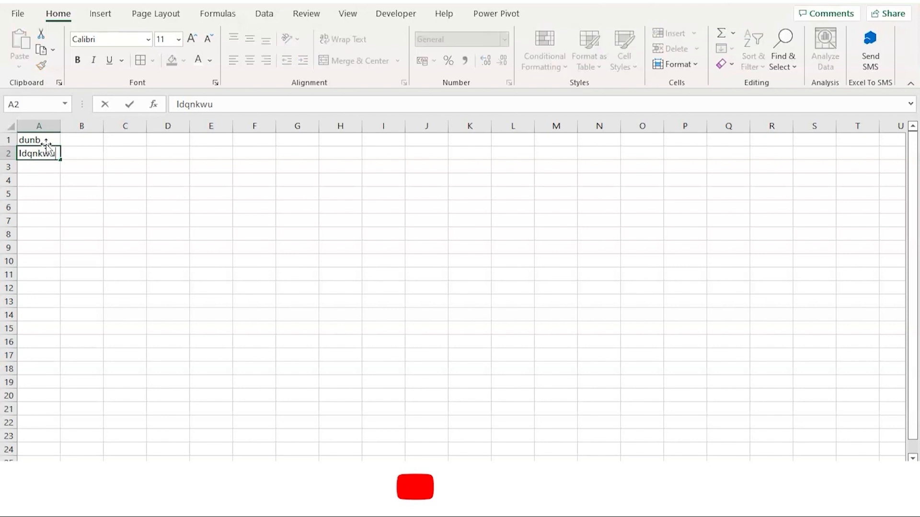
click(7, 125)
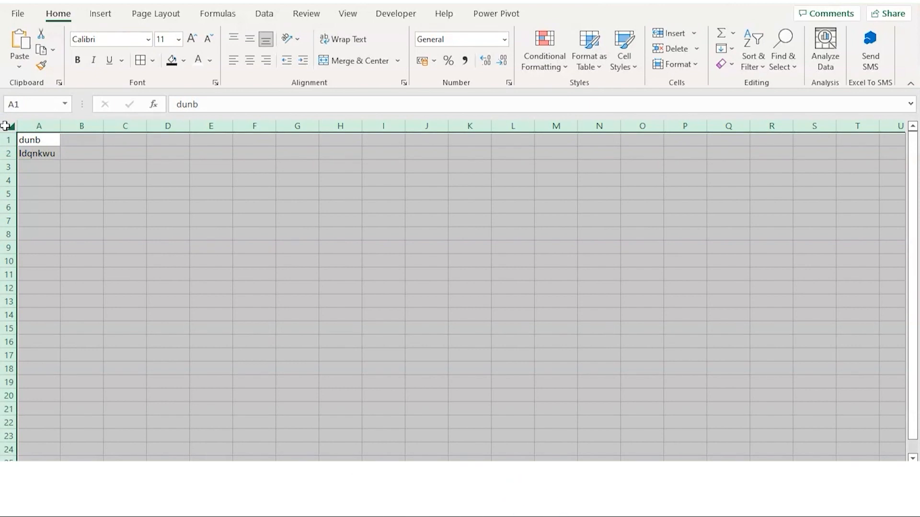
click(79, 152)
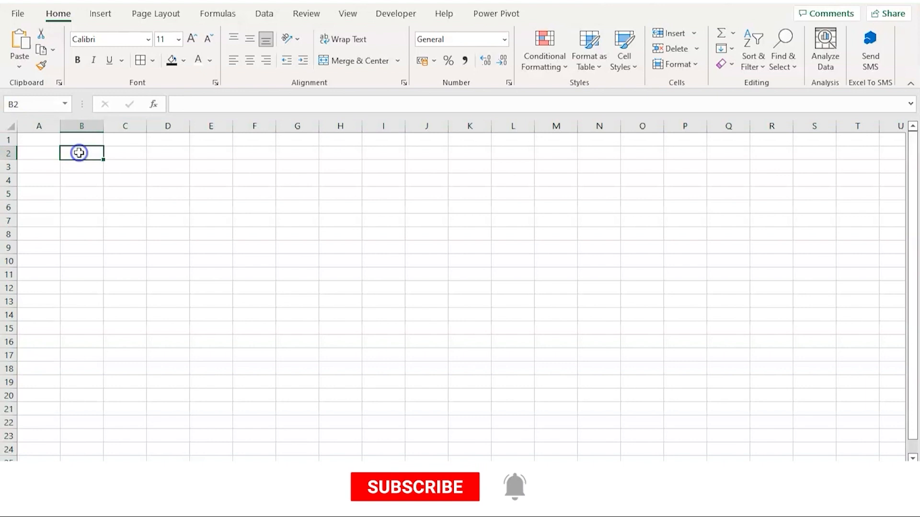
- Enter the letters a to f down column A, from A2 to A7
click(41, 150)
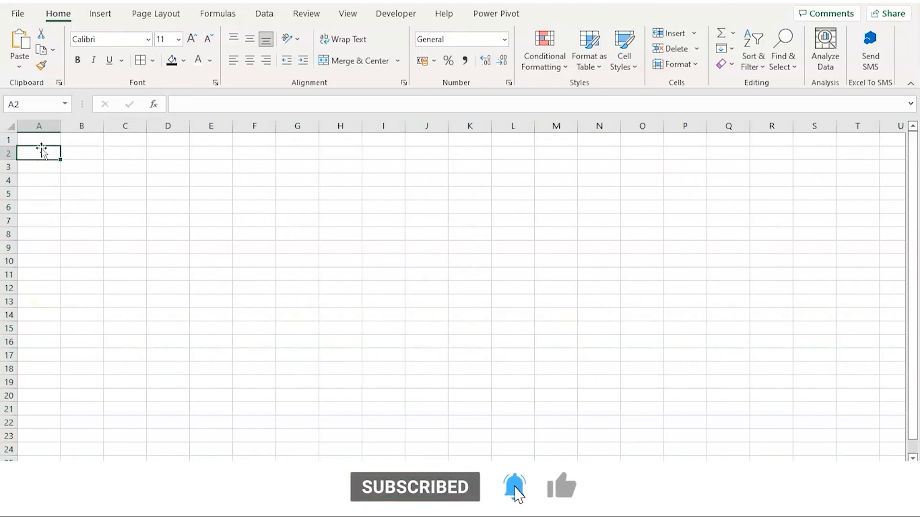
text(a)
key(Return)
text(b)
key(Return)
text(c)
key(Return)
text(d)
key(Return)
text(e)
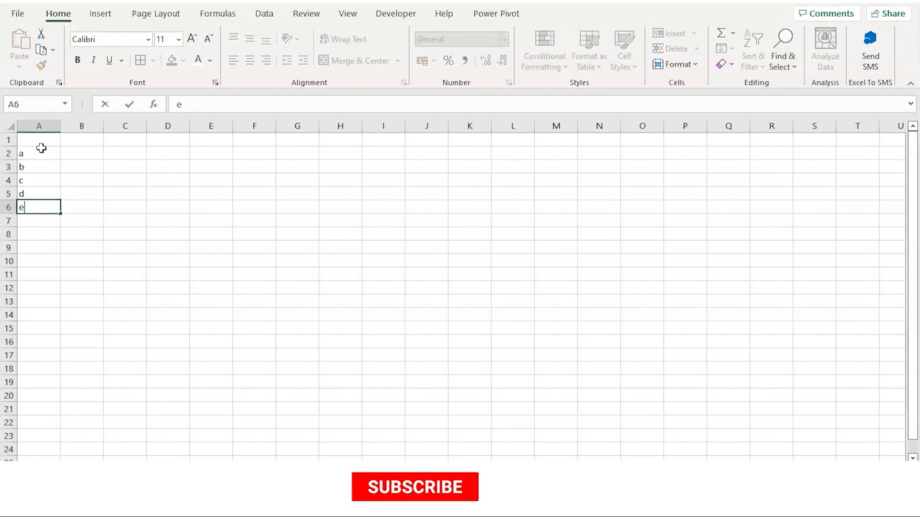
key(Return)
text(f)
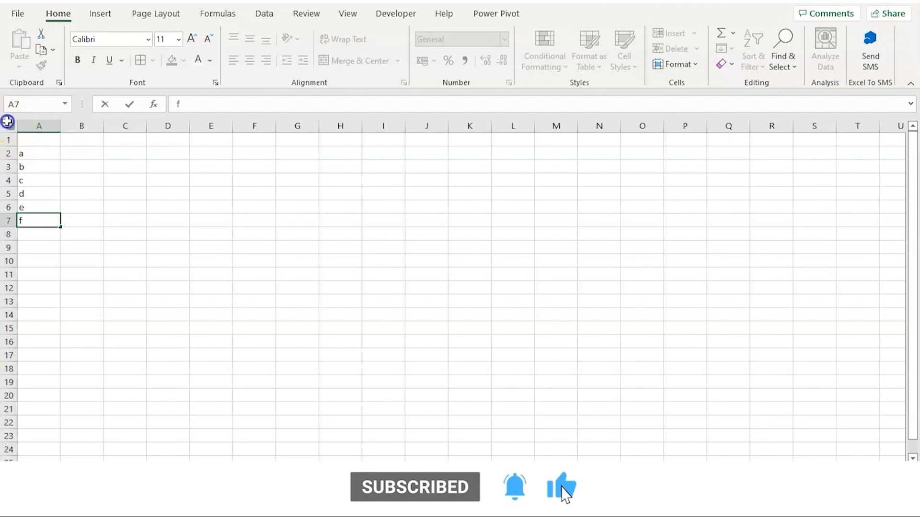
- Apply the custom number format ;;; to all cells of the sheet to hide their contents
click(7, 121)
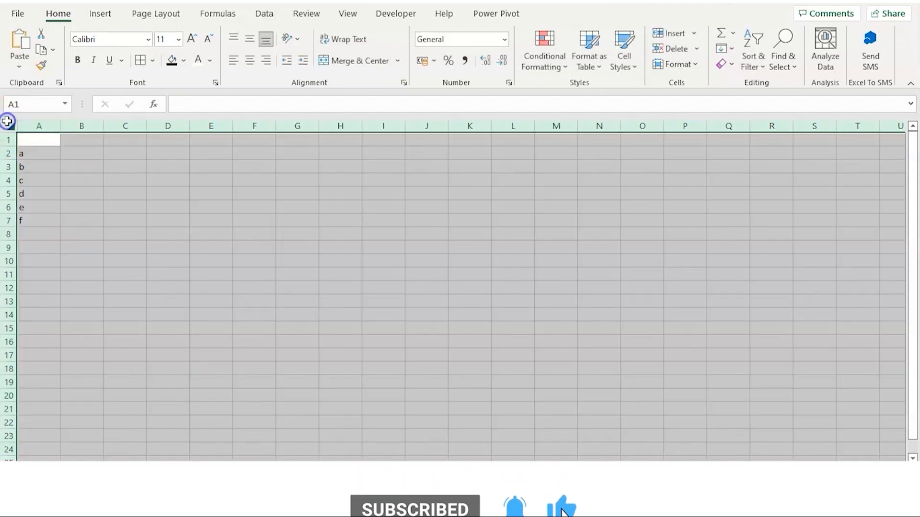
click(508, 82)
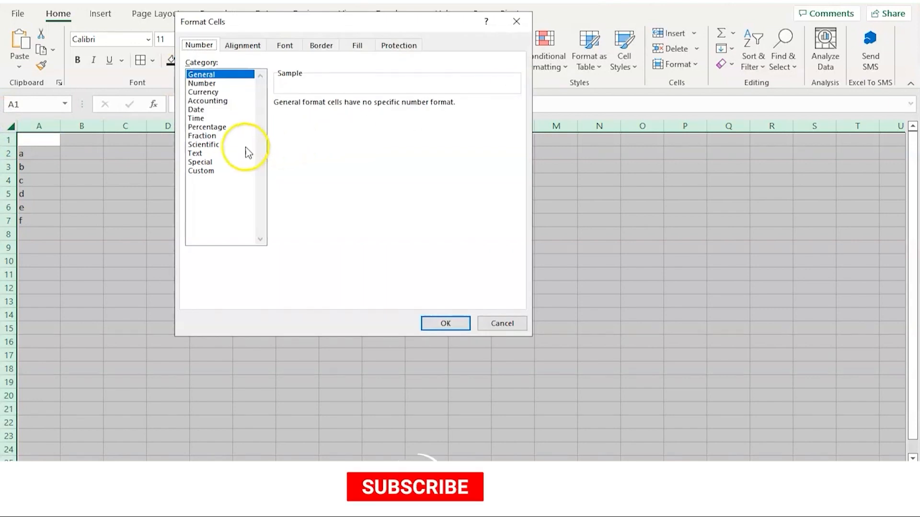
click(214, 171)
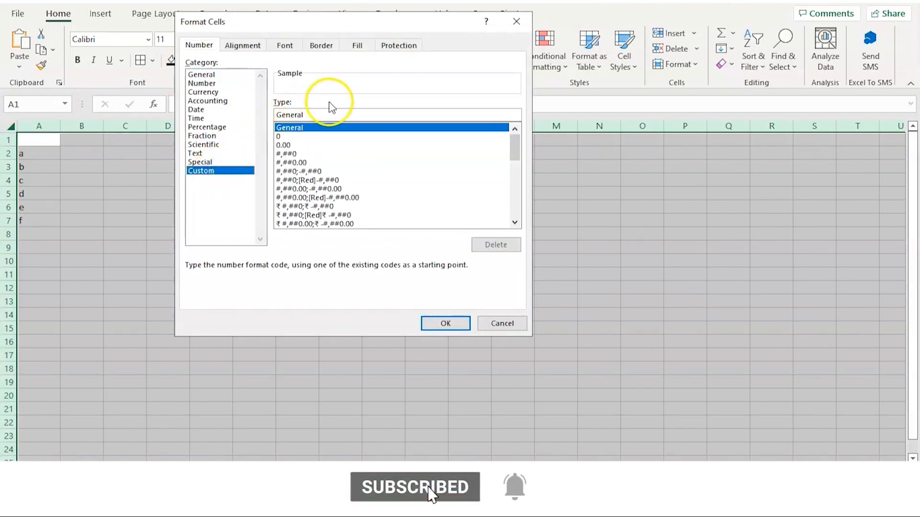
double_click(318, 116)
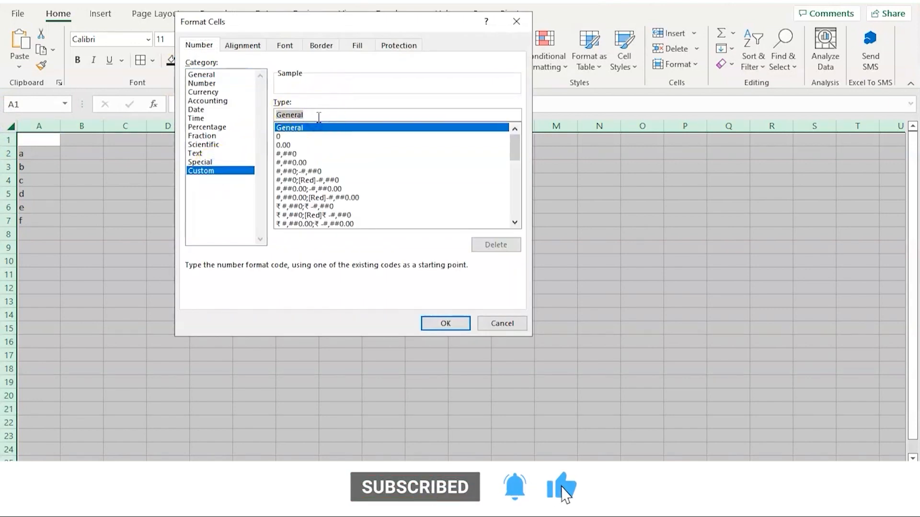
text(;;;)
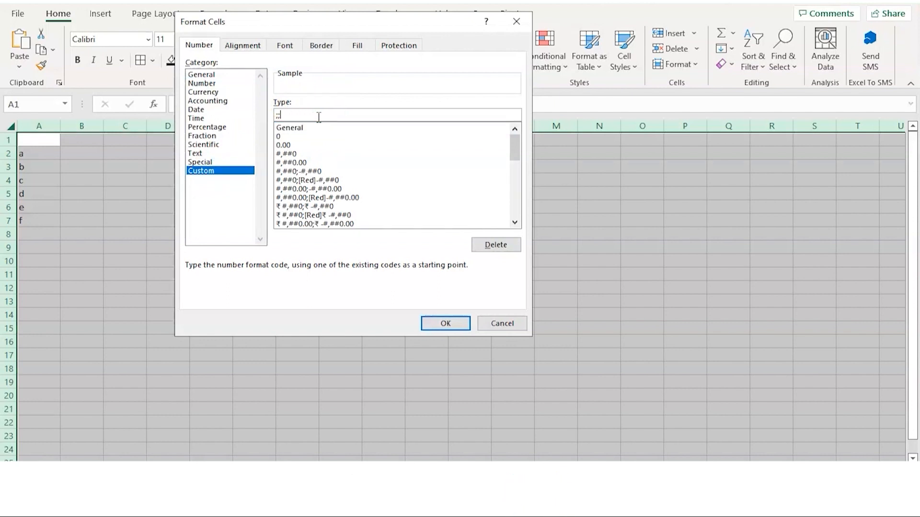
click(437, 323)
- Enter khdkuhswq in D7 to test the hiding format
click(183, 225)
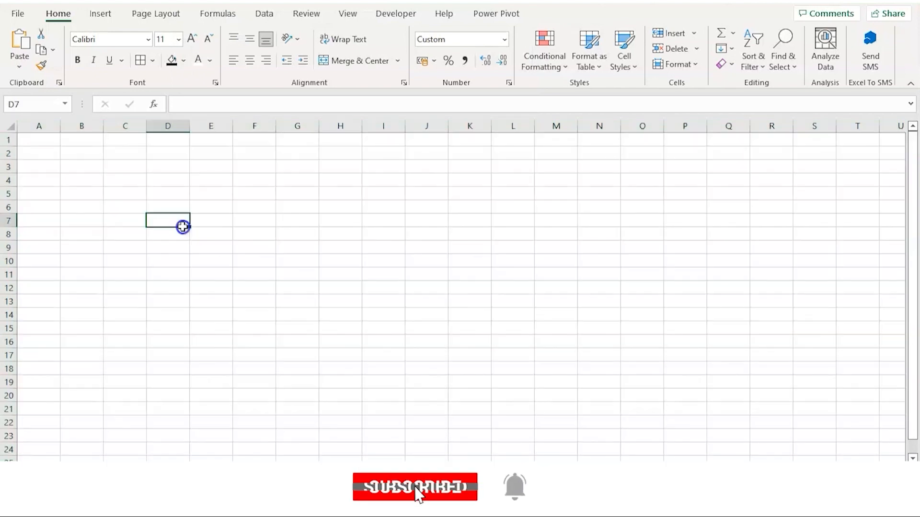
text(khdkuhswq)
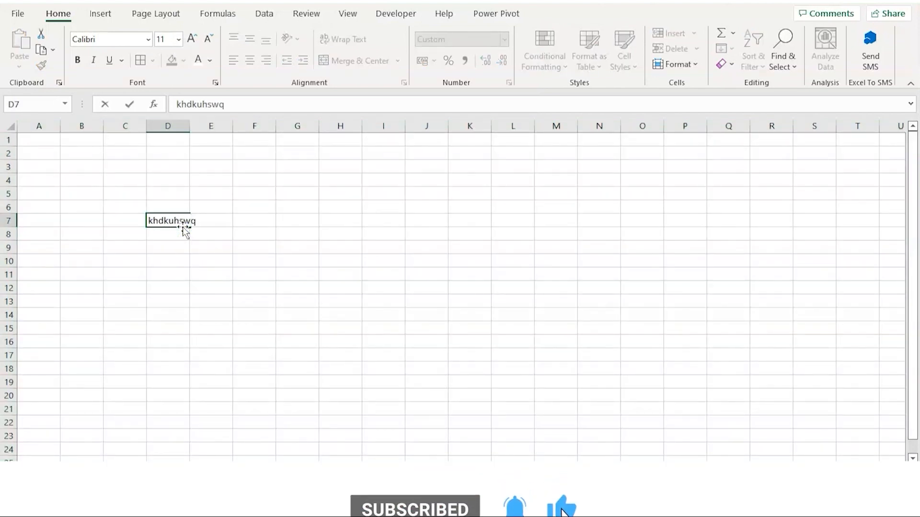
key(Return)
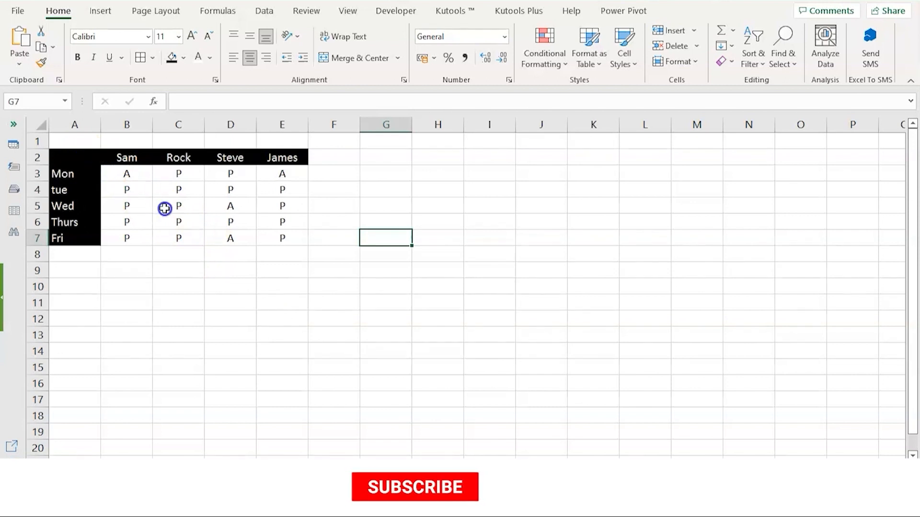
- View the border options available for the attendance table in A2:E7
drag(88, 166, 279, 236)
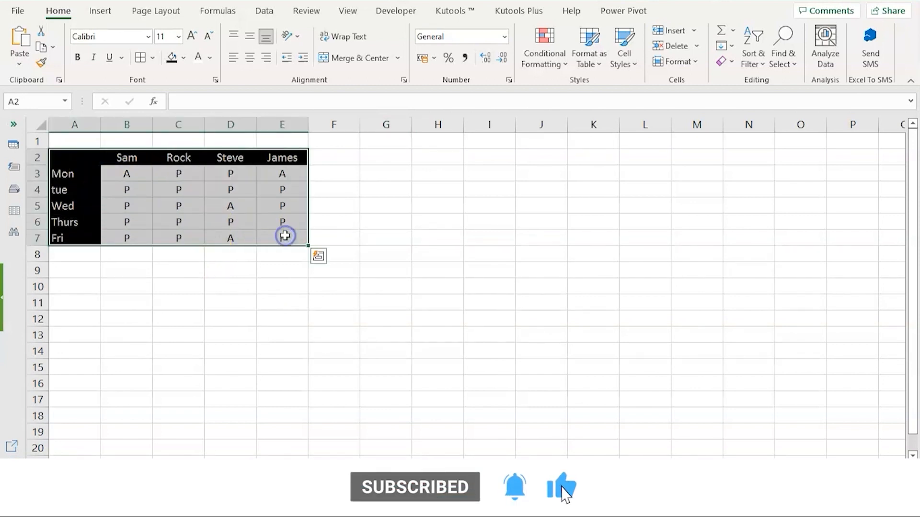
click(153, 58)
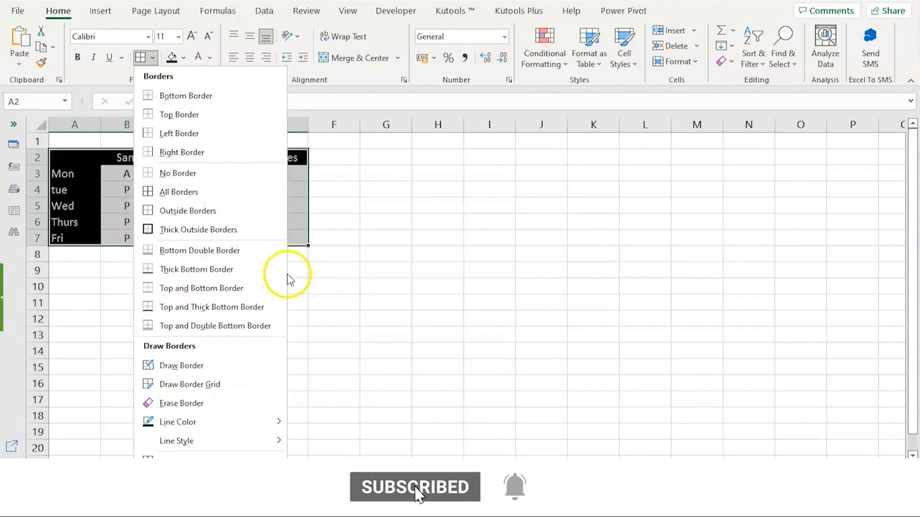
click(377, 281)
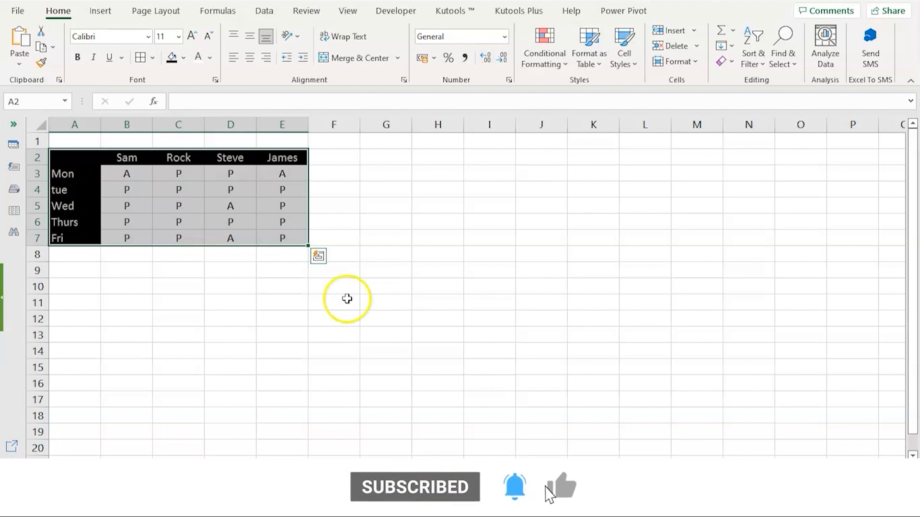
click(223, 305)
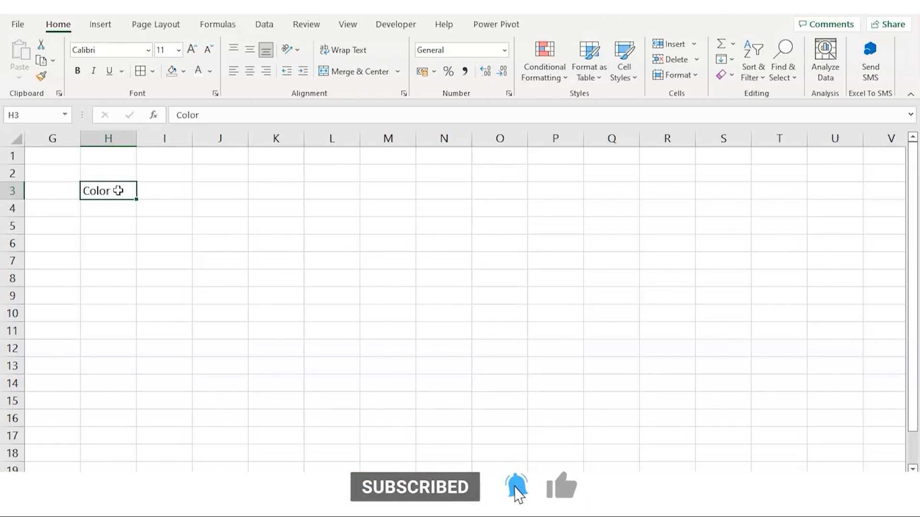
- Fill the Color cell H3 with the lighter orange shade from the theme colors
key(alt)
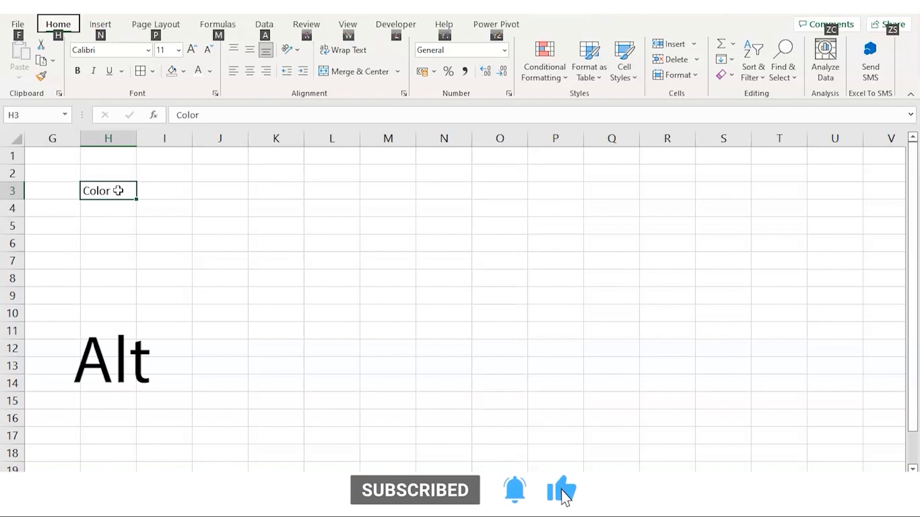
key(h)
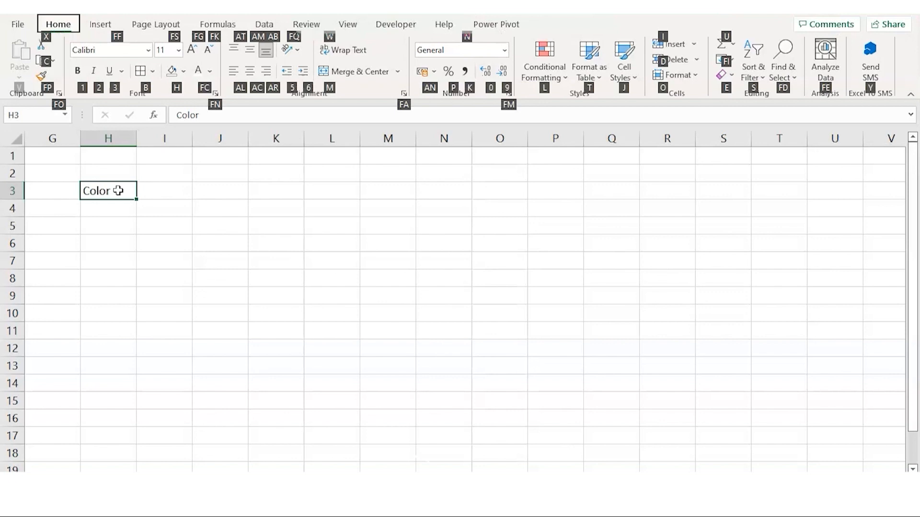
key(h)
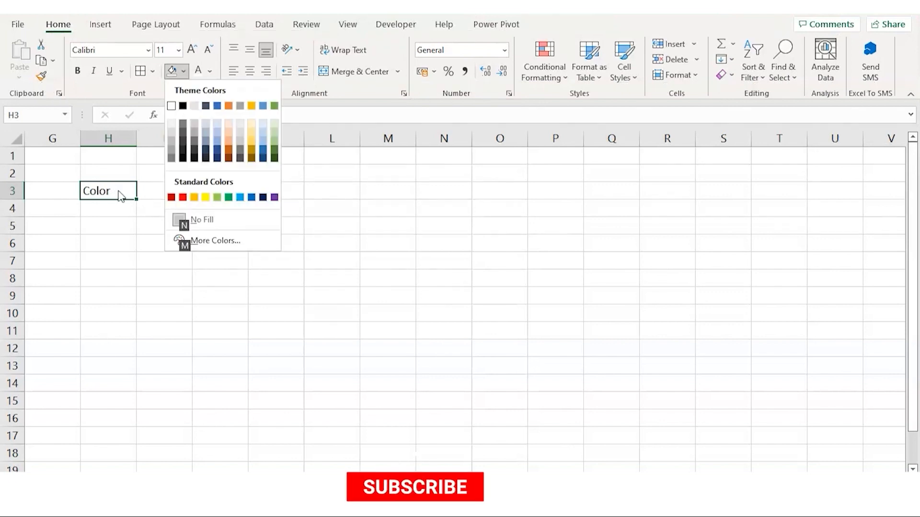
key(Right)
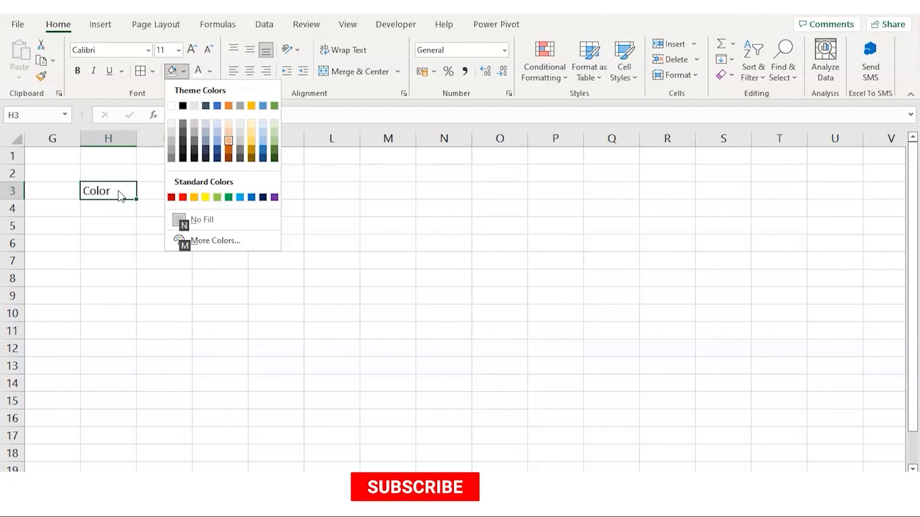
key(Return)
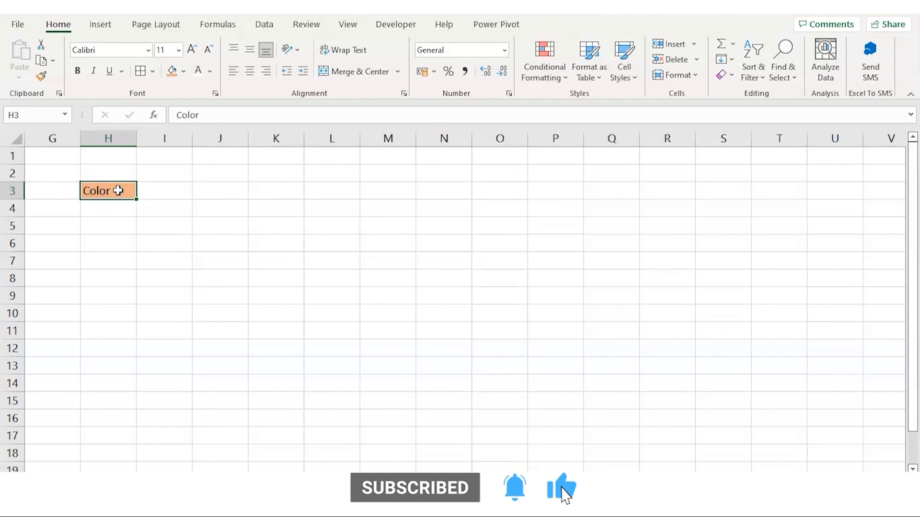
- Remove the background colour from H3 with No Fill
key(alt)
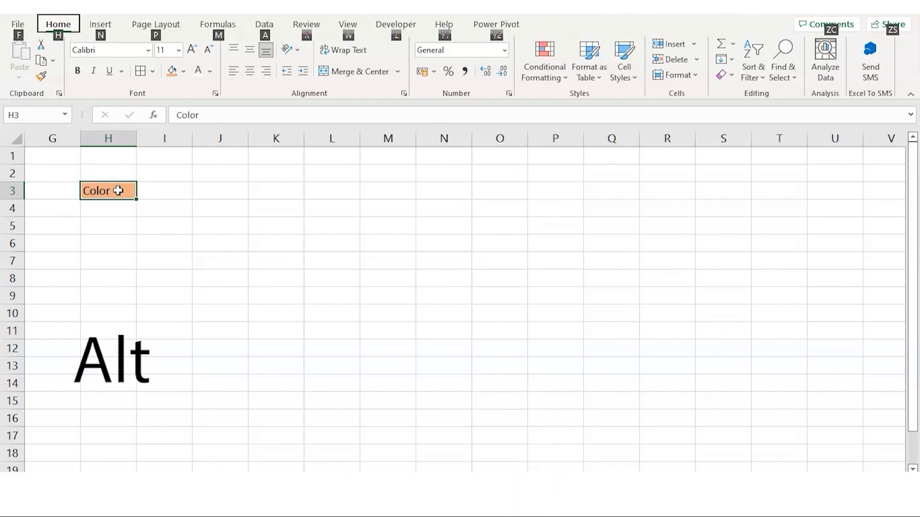
key(h)
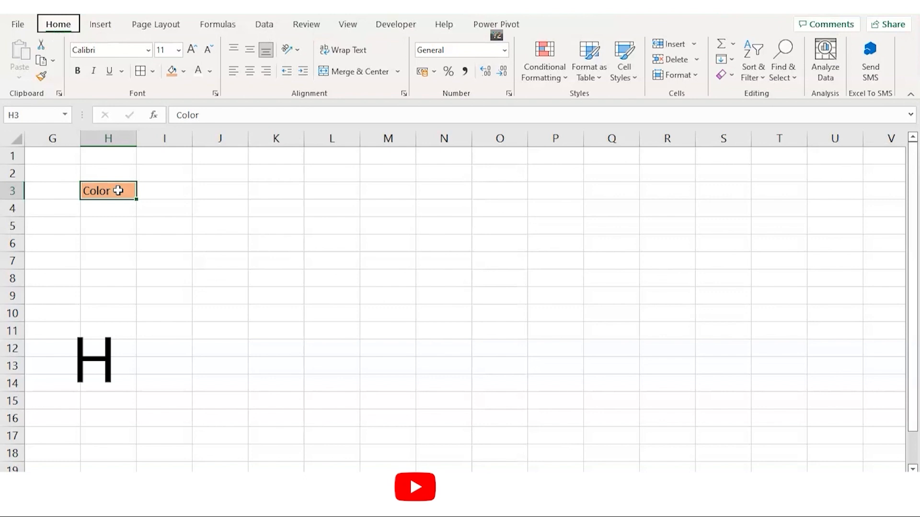
key(h)
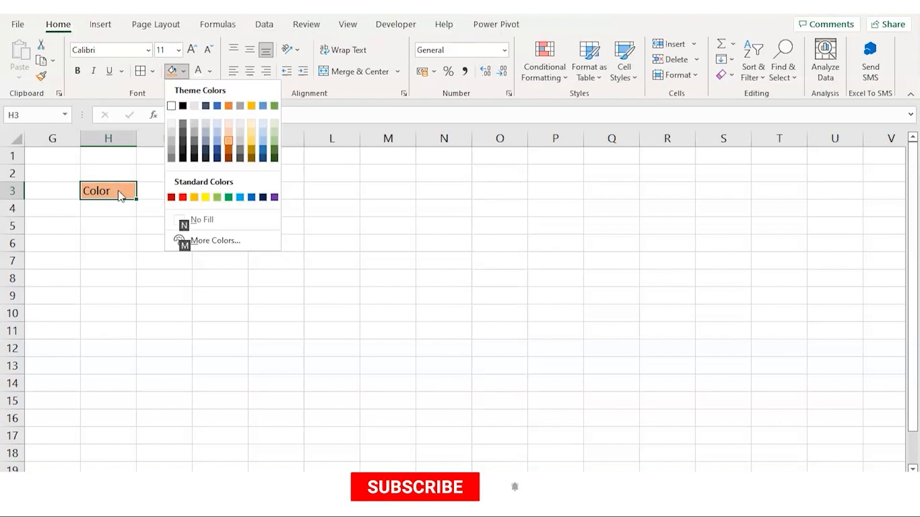
key(n)
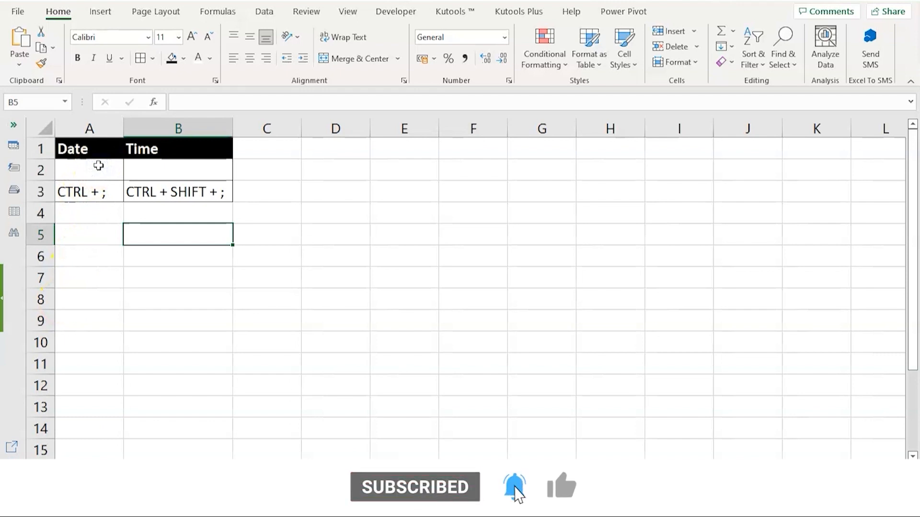
- Insert the current date as a fixed value in A2 under Date
click(97, 171)
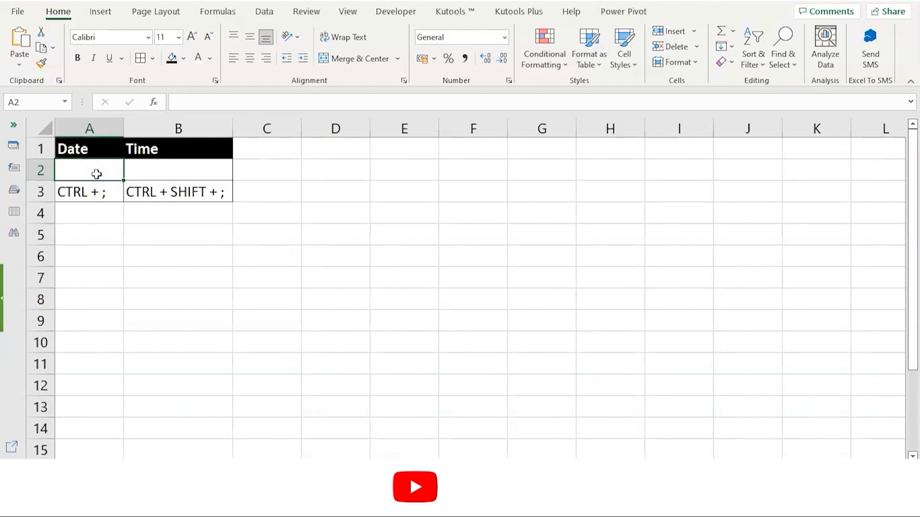
double_click(97, 174)
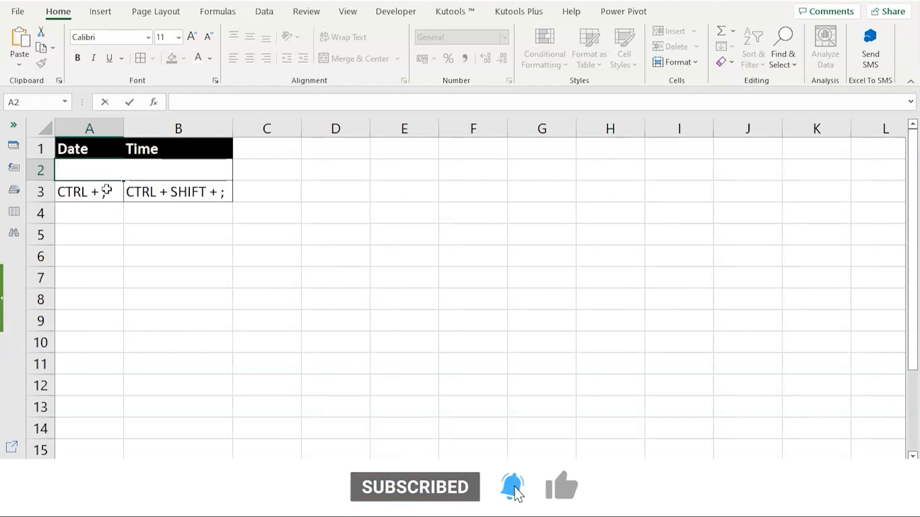
key(ctrl+semicolon)
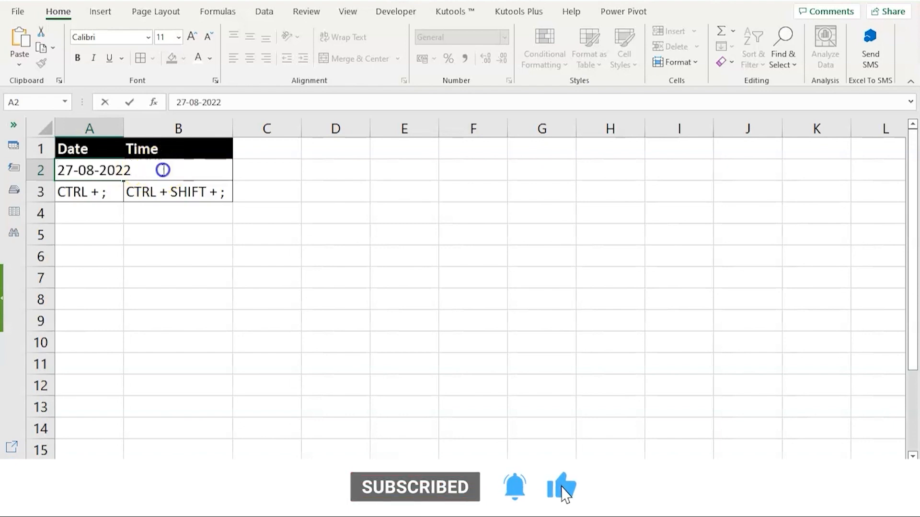
click(283, 174)
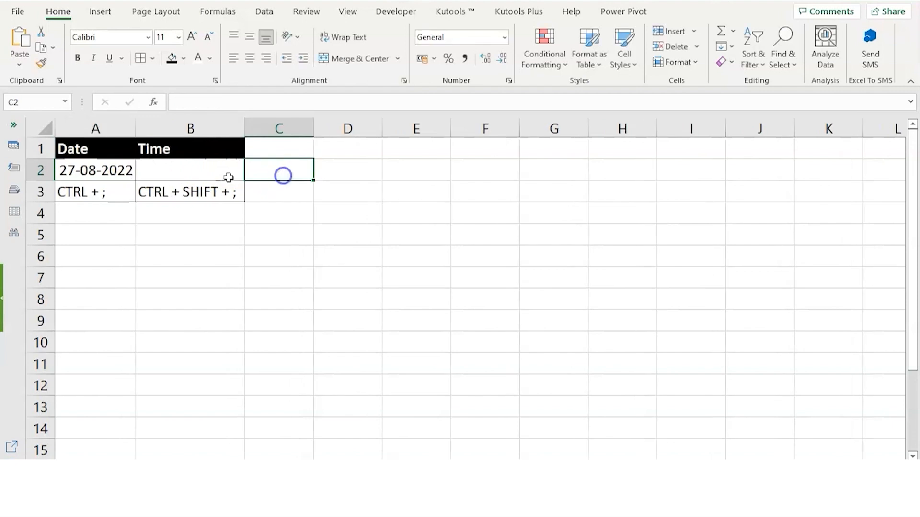
- Insert the current time as a fixed value in B2 under Time
click(193, 176)
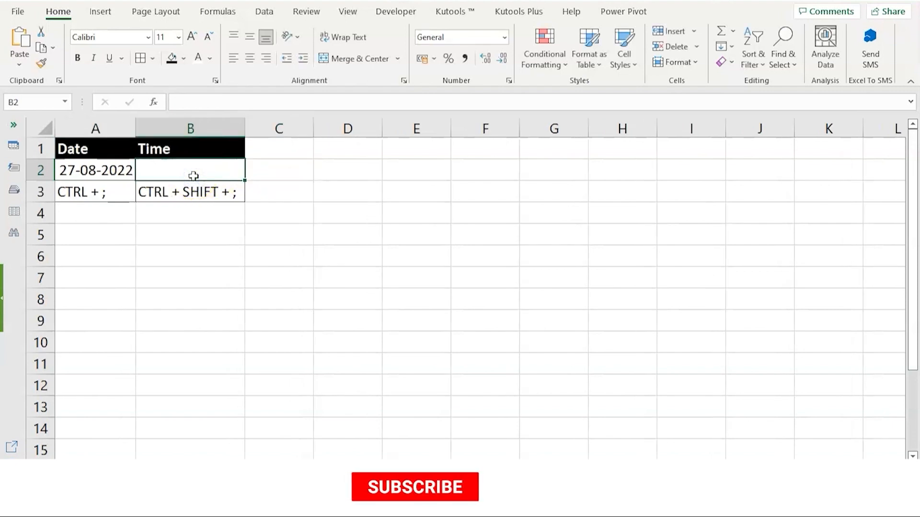
key(ctrl+shift+semicolon)
click(239, 221)
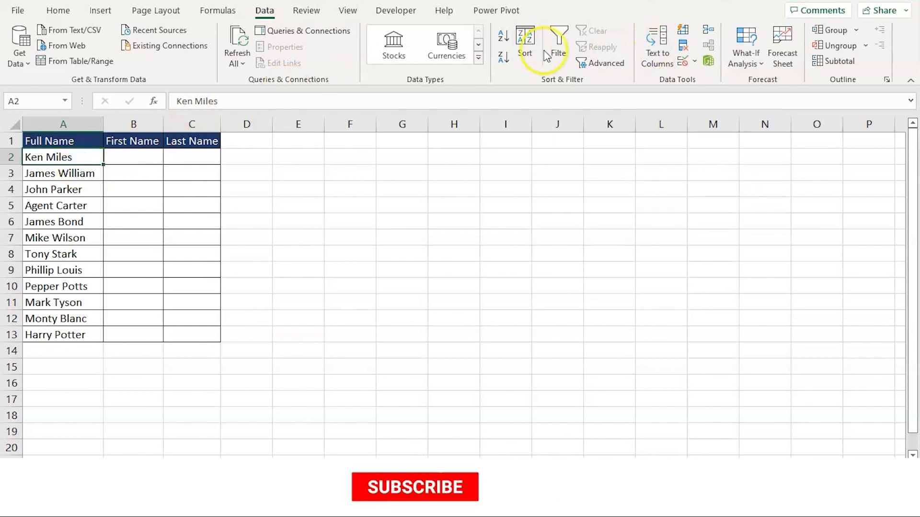
- Start Text to Columns on the full name in A2, treating the data as Delimited, and proceed to the delimiter settings
click(648, 48)
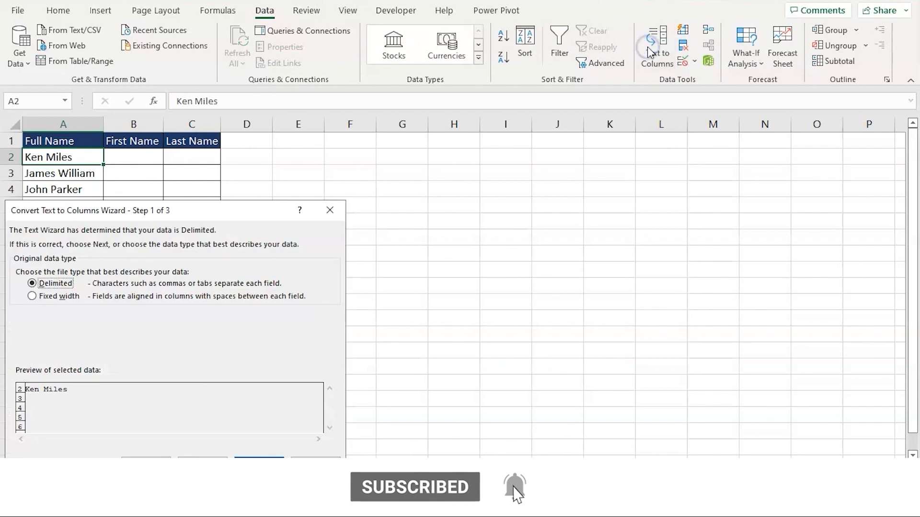
drag(184, 214, 199, 172)
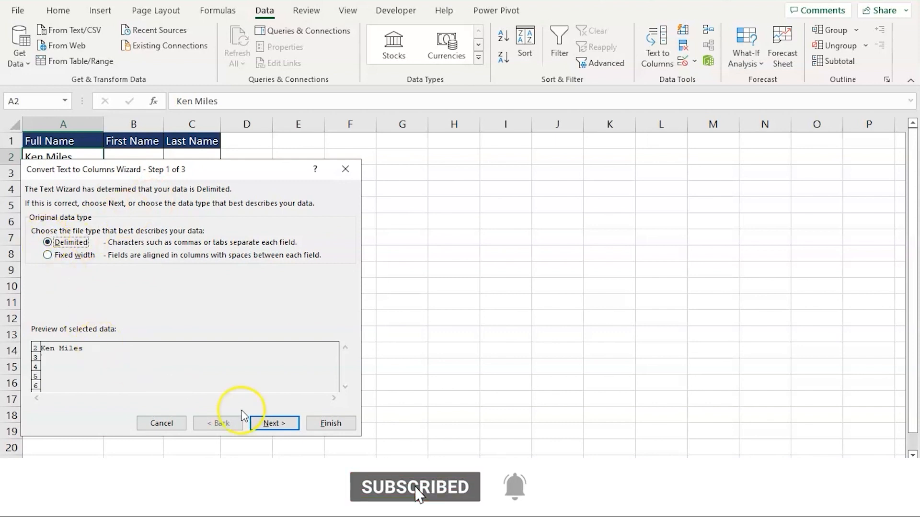
click(267, 423)
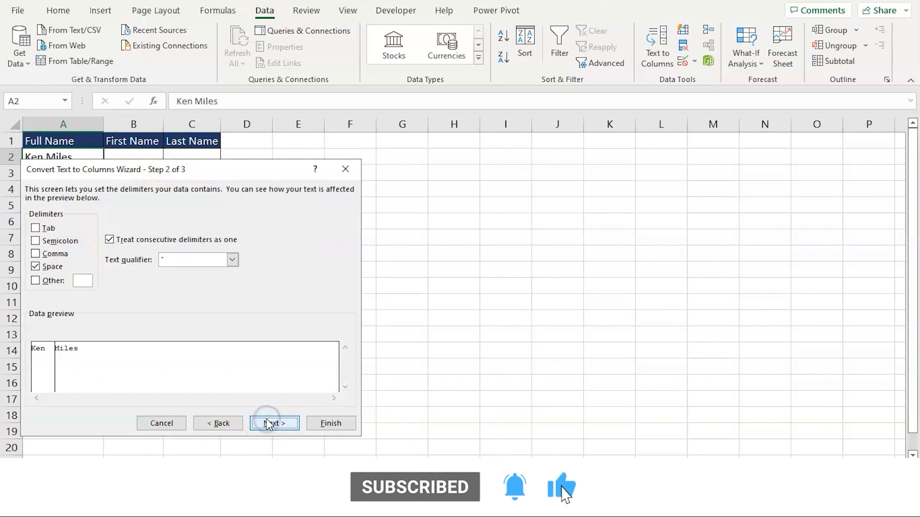
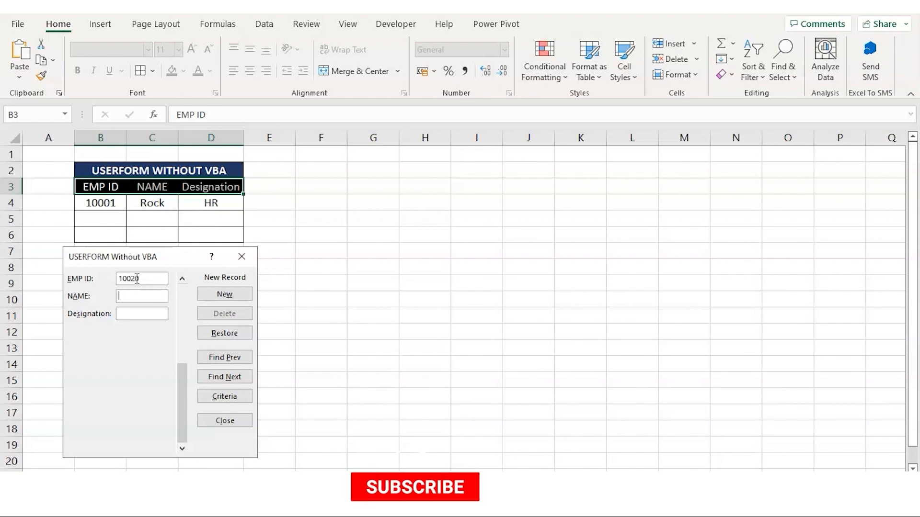
- Enter the employee's name and the designation Finance in the data form and save the new record
text(brian)
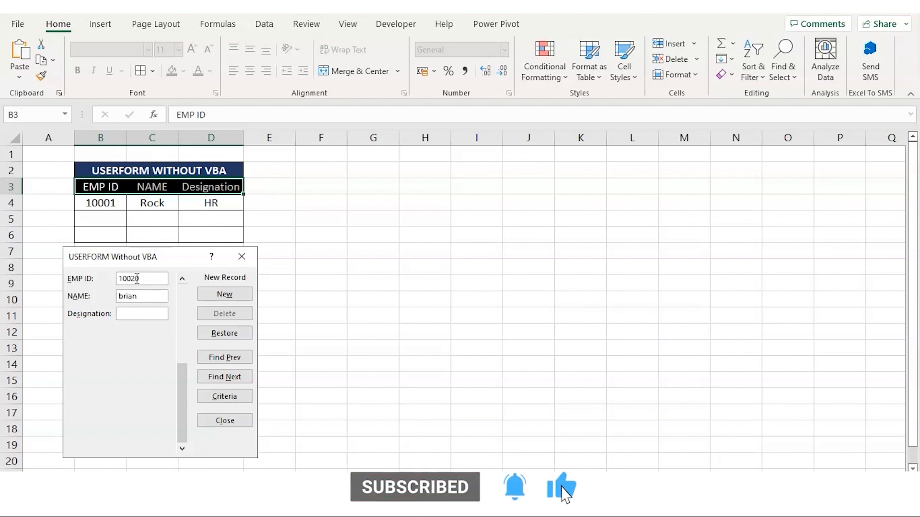
key(Tab)
text(Finance)
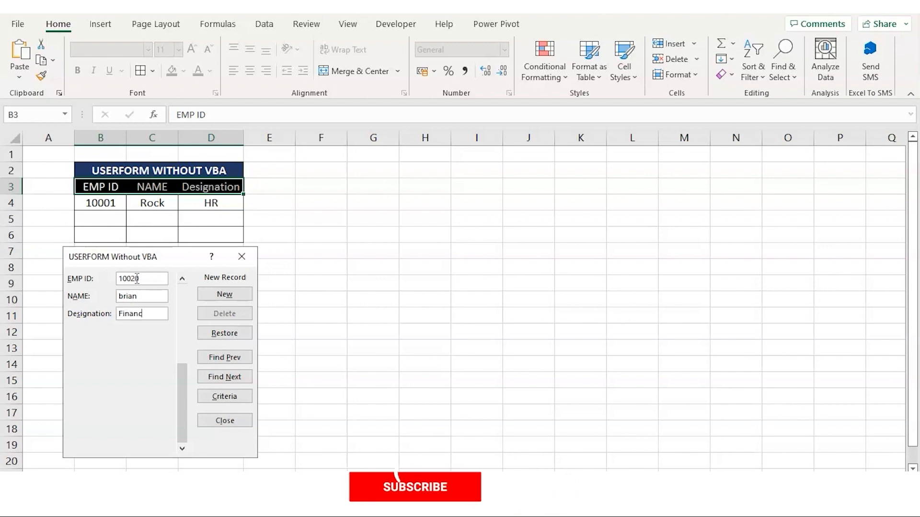
key(Return)
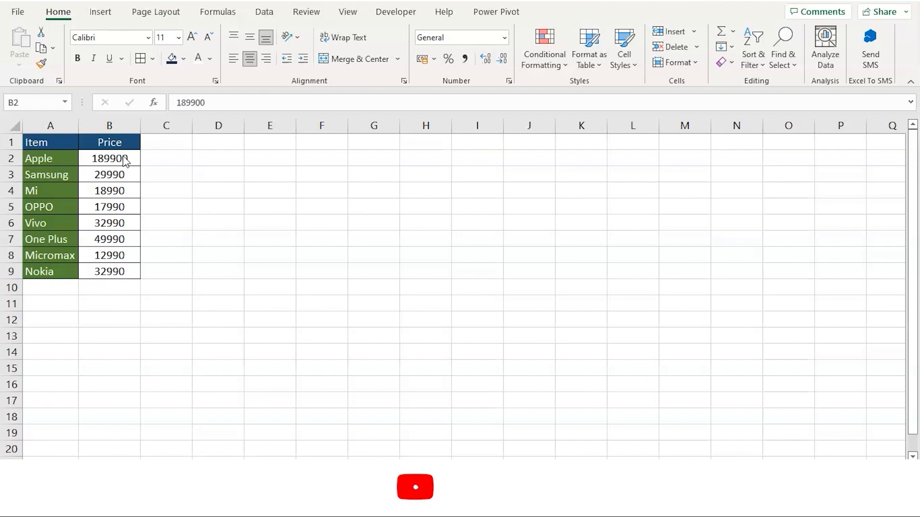
- Apply the custom number format "Rs" 0 to the prices in B2:B9
click(123, 158)
key(ctrl+shift+Down)
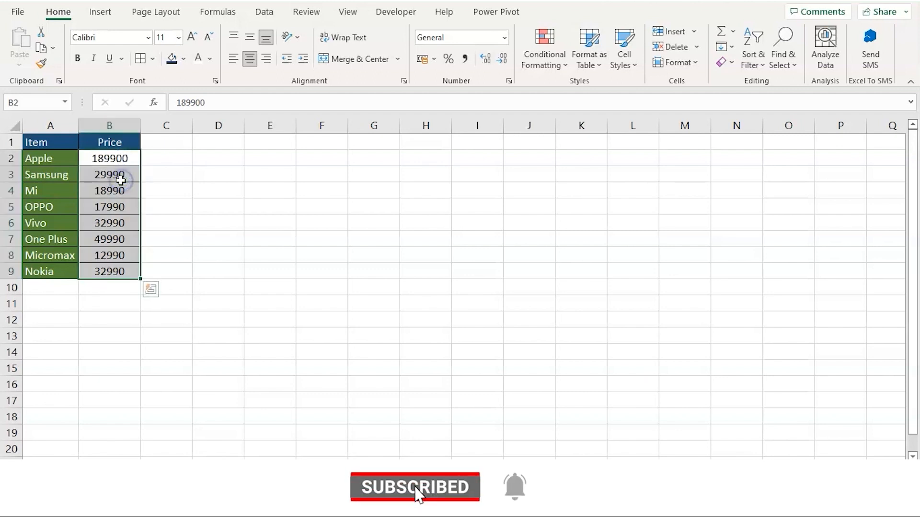
click(504, 37)
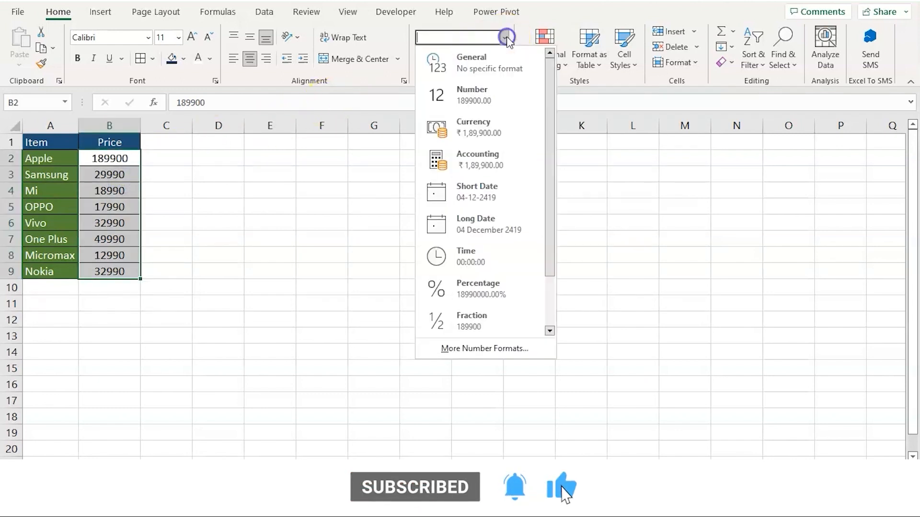
click(485, 349)
click(261, 263)
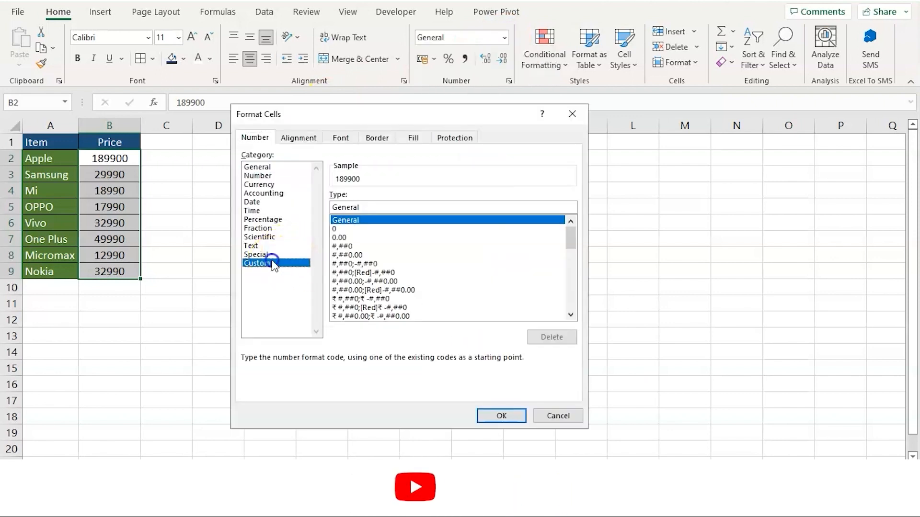
click(394, 207)
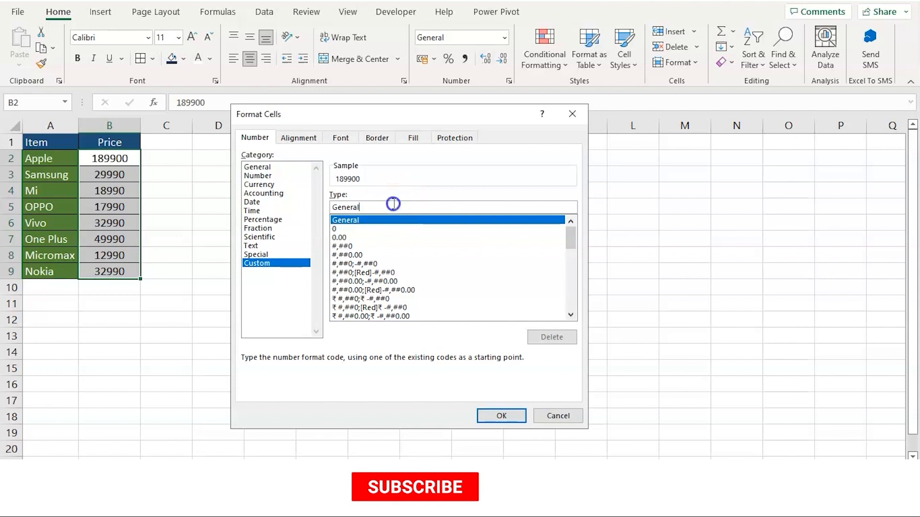
key(BackSpace)
key(BackSpace)
key(BackSpace)
key(BackSpace)
key(BackSpace)
key(BackSpace)
key(BackSpace)
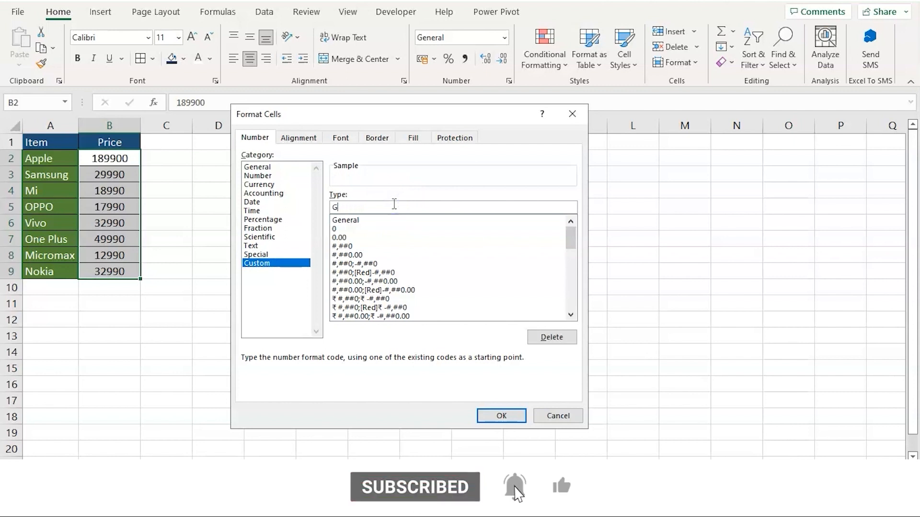
text("R)
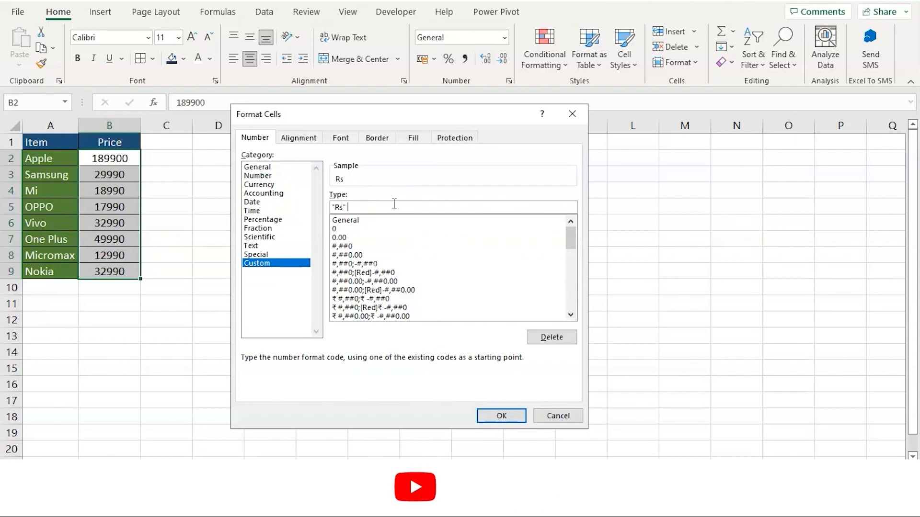
text(s")
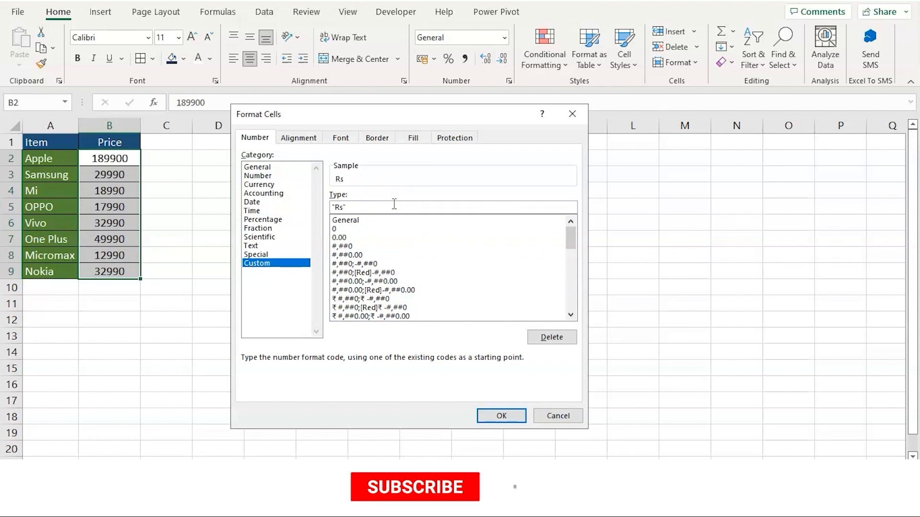
text( 0)
click(496, 421)
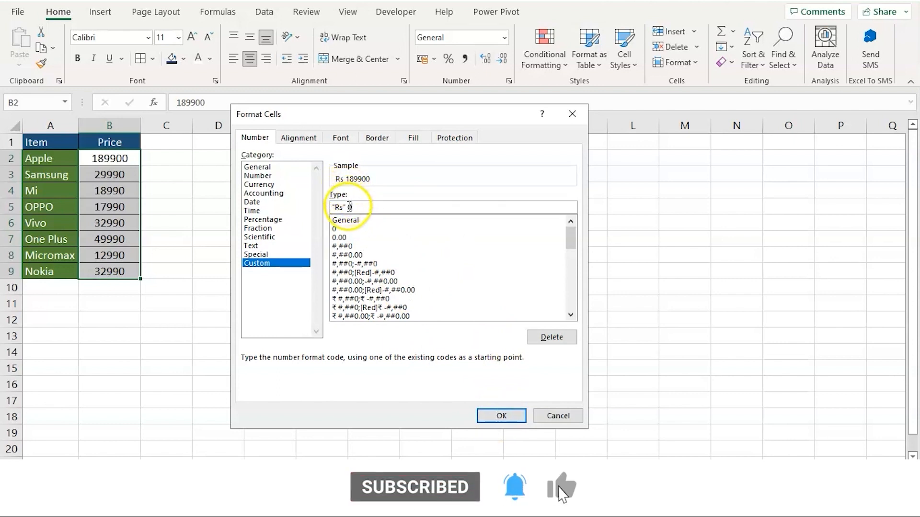
click(344, 180)
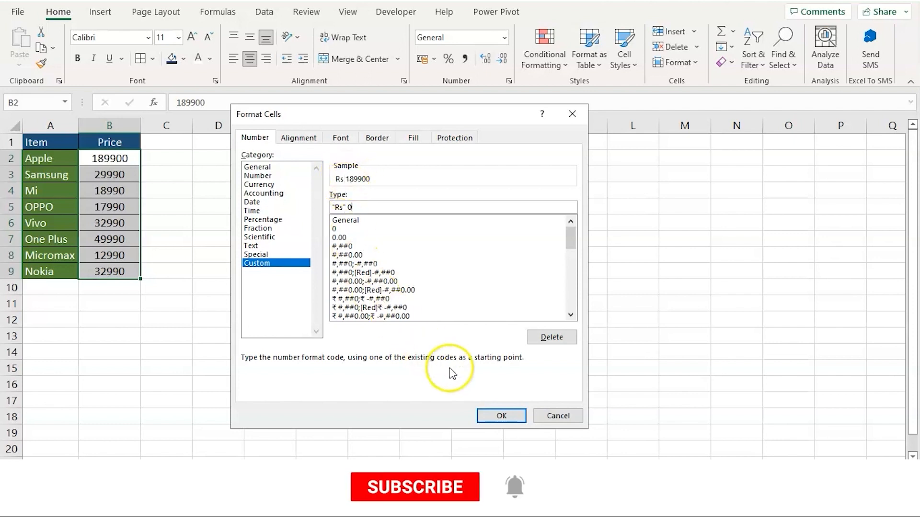
click(501, 416)
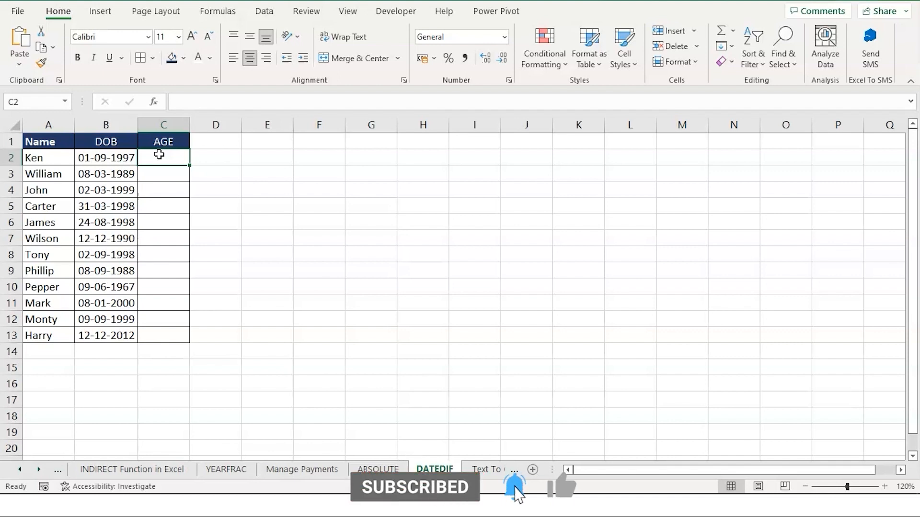
- Calculate the ages in C2:C13 by entering =DATEDIF(B2, TODAY(), "Y") in C2 and filling it down
click(257, 207)
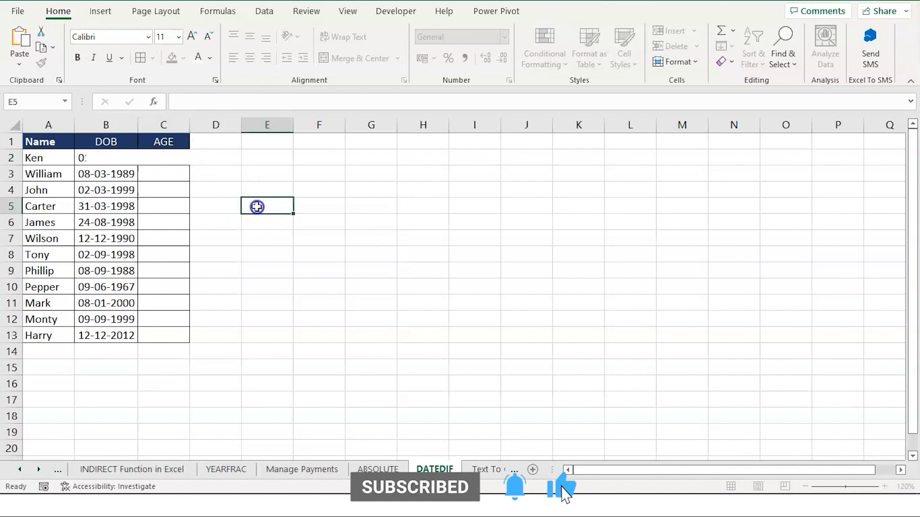
click(169, 158)
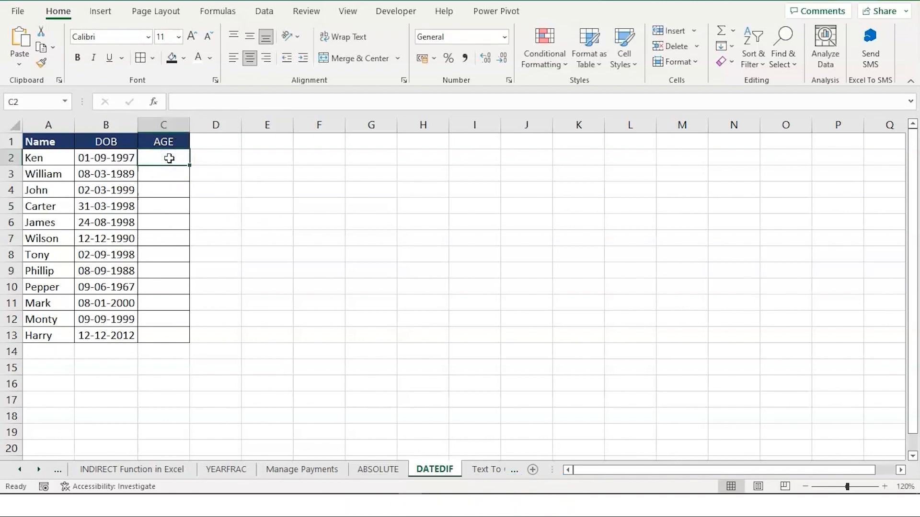
text(=)
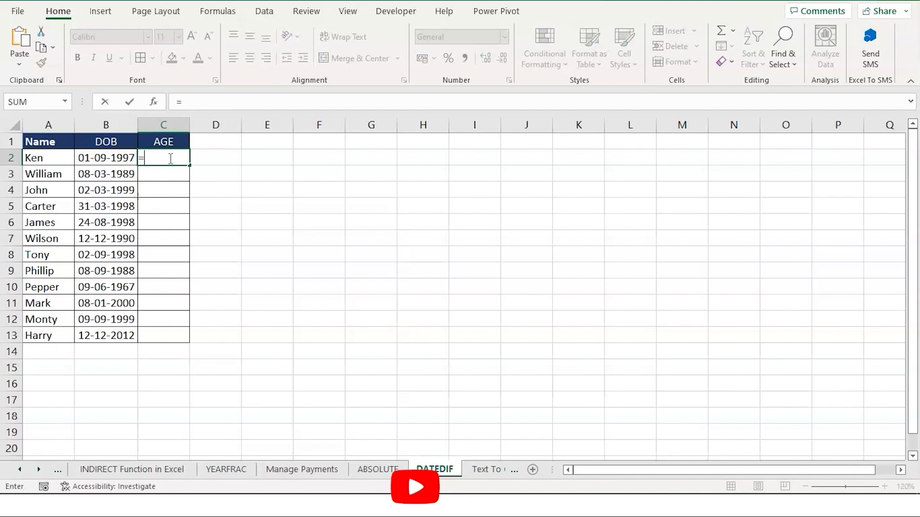
text(DAT)
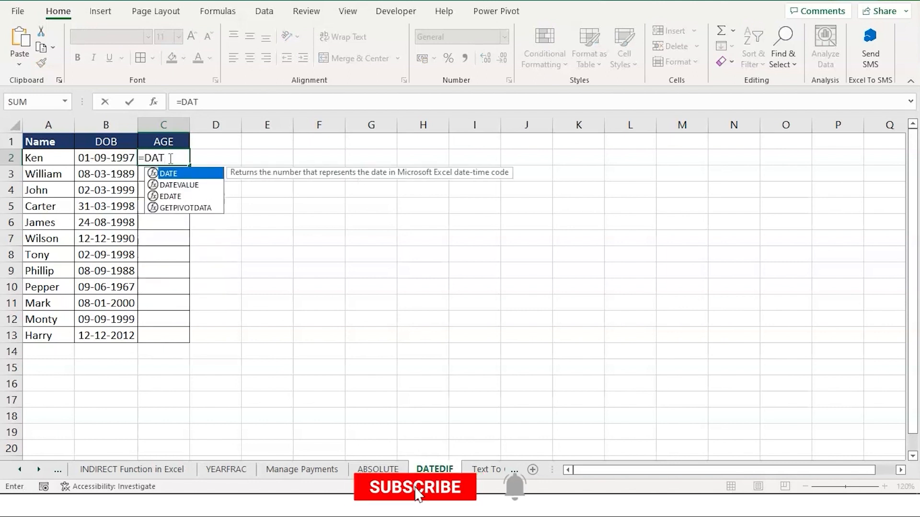
text(EDIF)
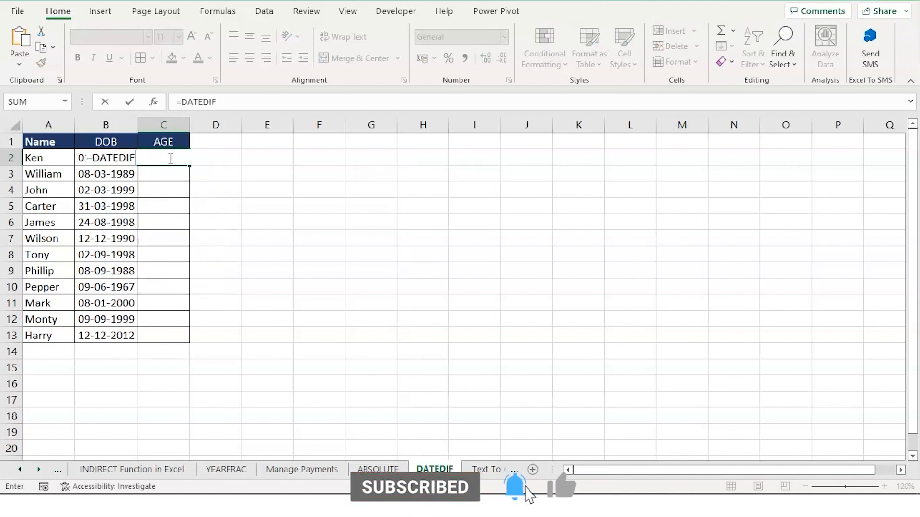
text(()
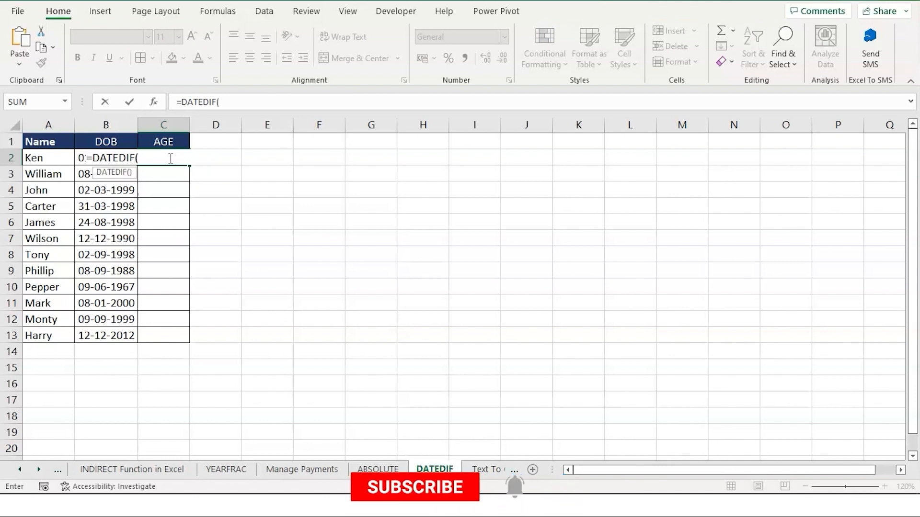
text(B)
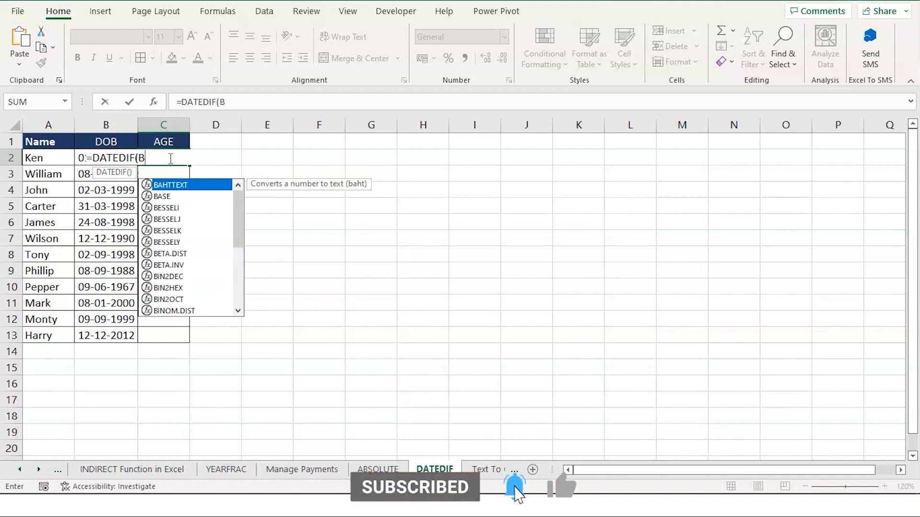
text(2,)
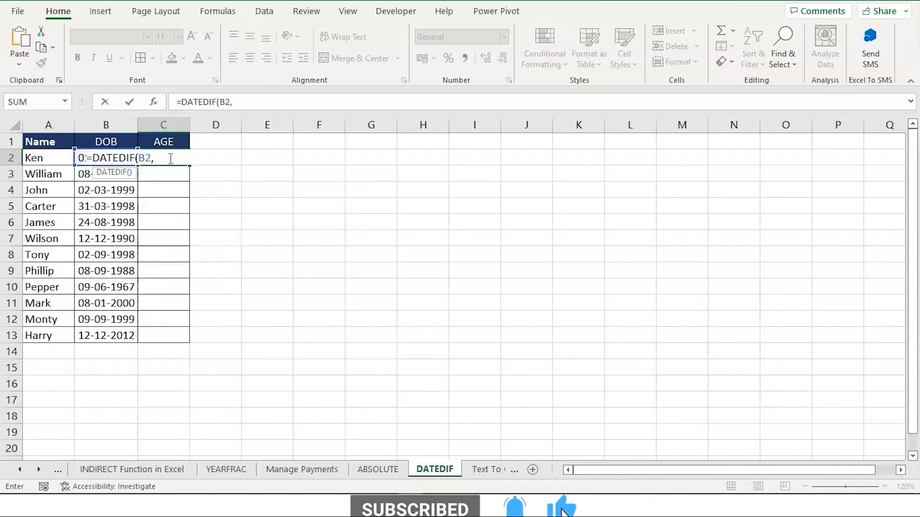
text( TO)
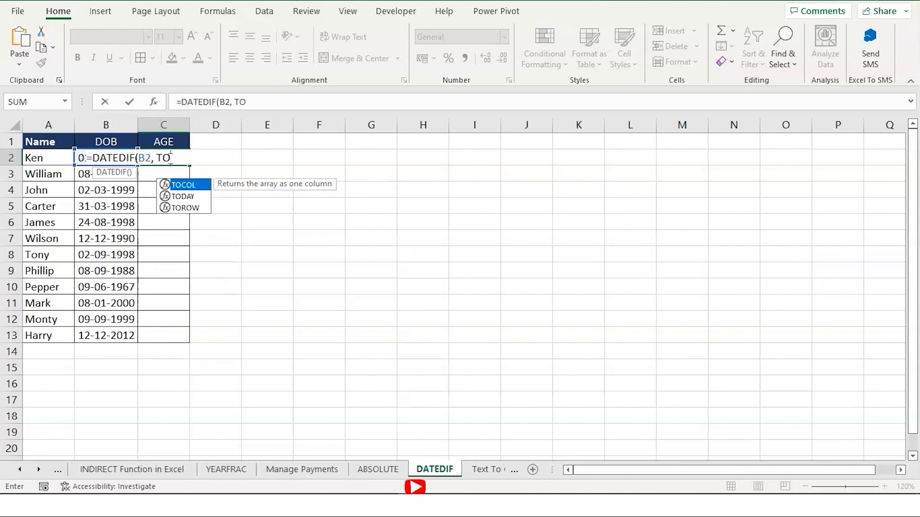
key(Down)
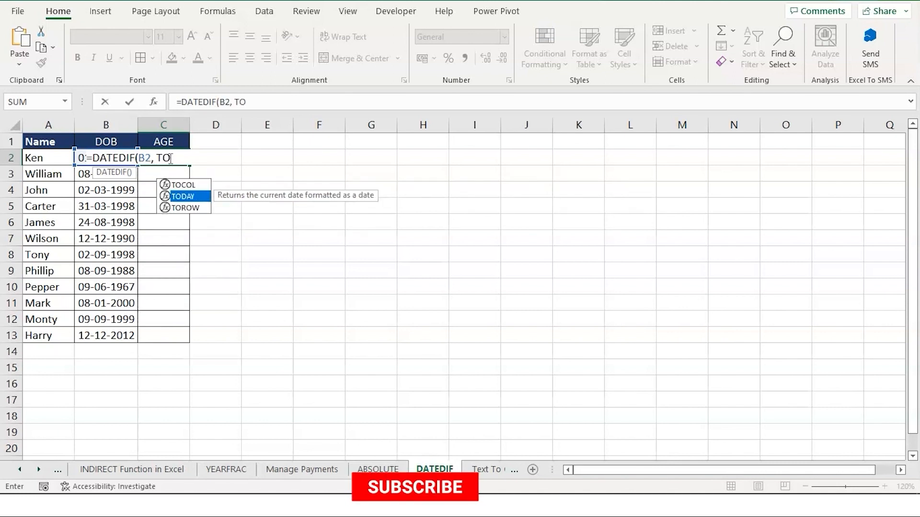
key(Tab)
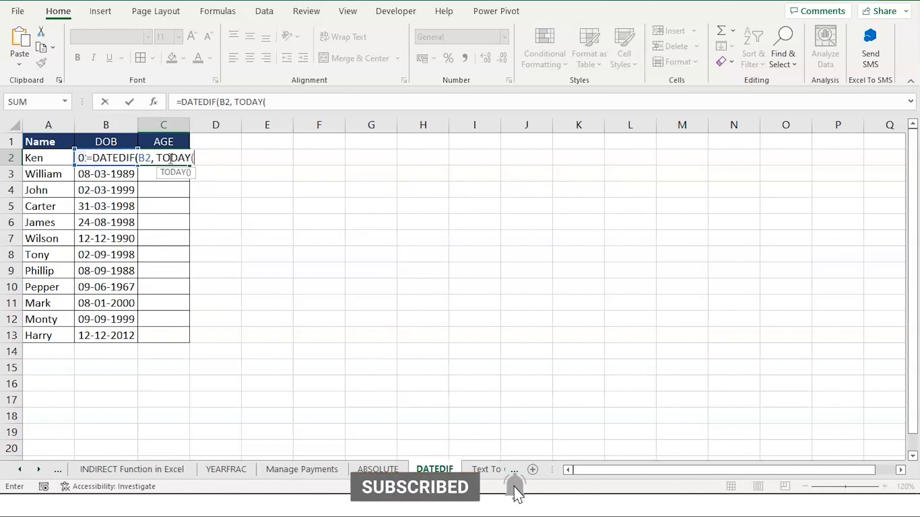
text(), "Y)
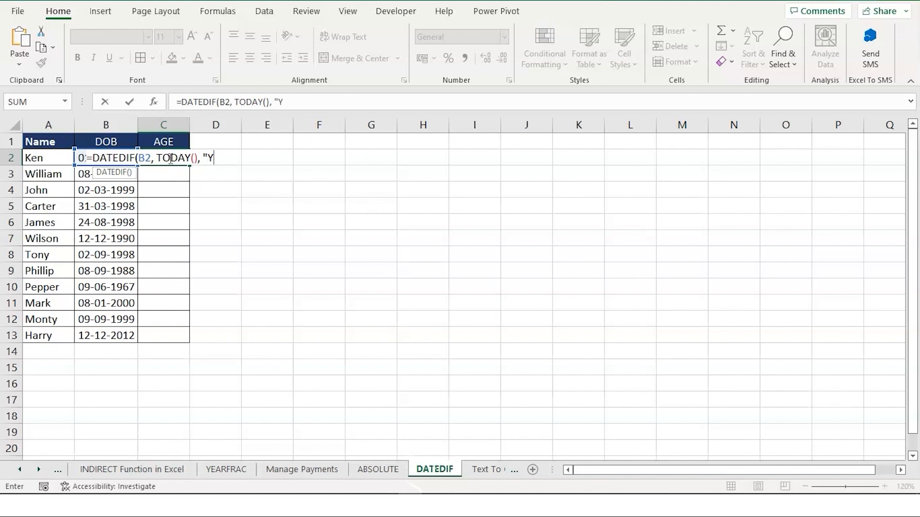
text(")
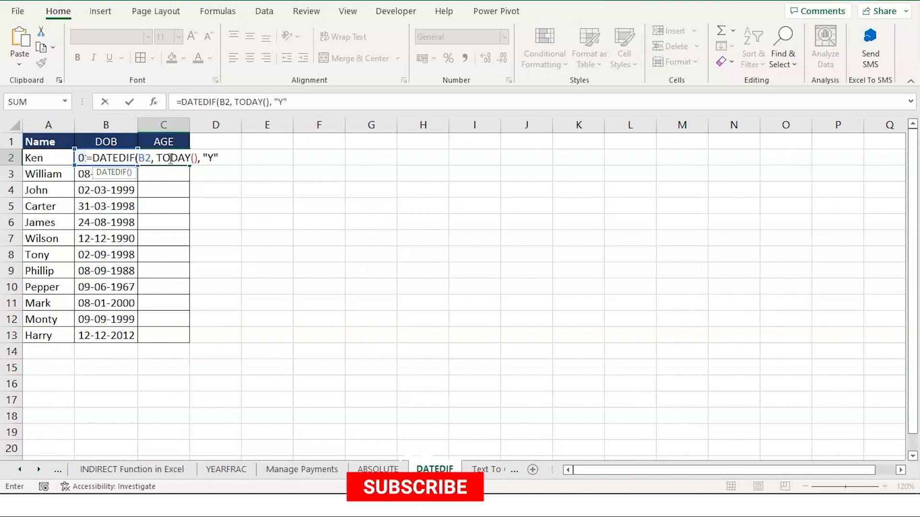
text())
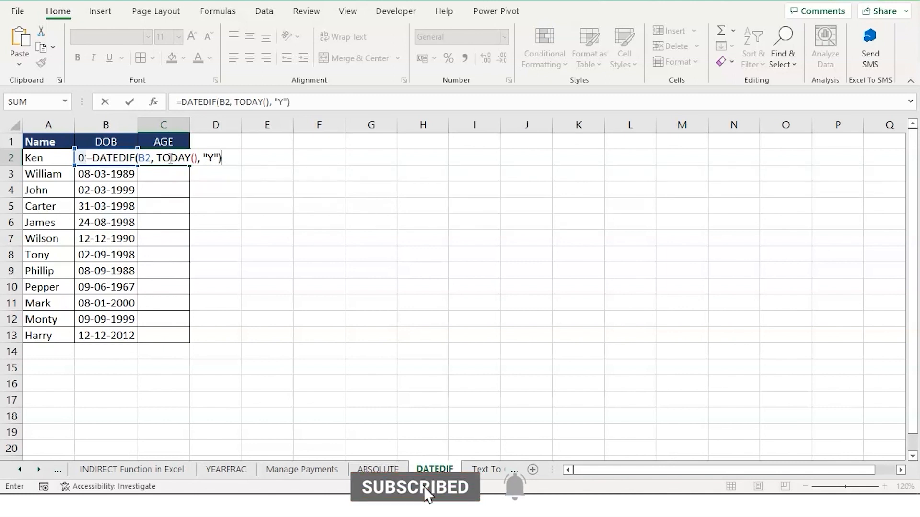
key(ctrl+Return)
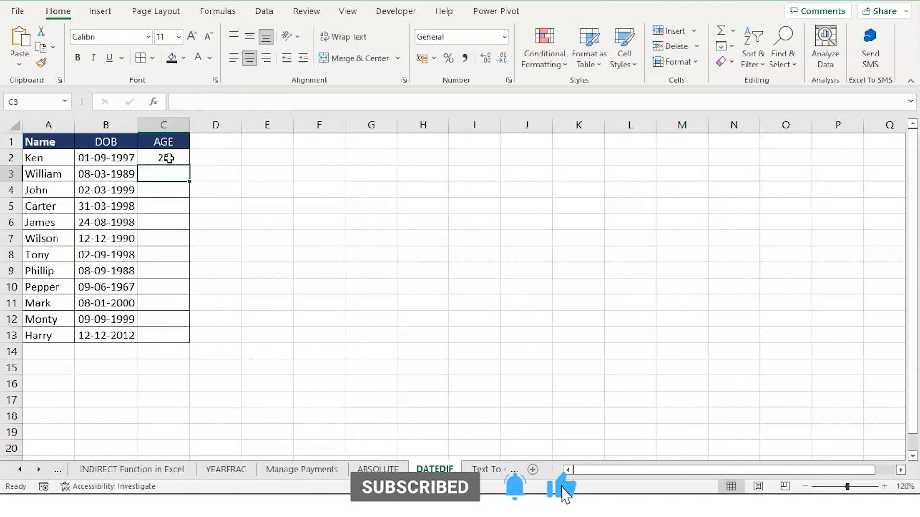
drag(189, 165, 184, 339)
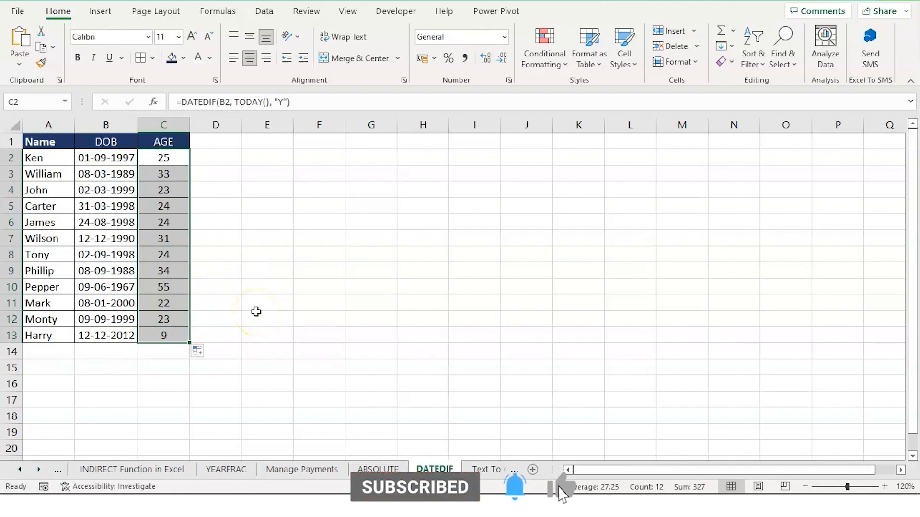
click(256, 312)
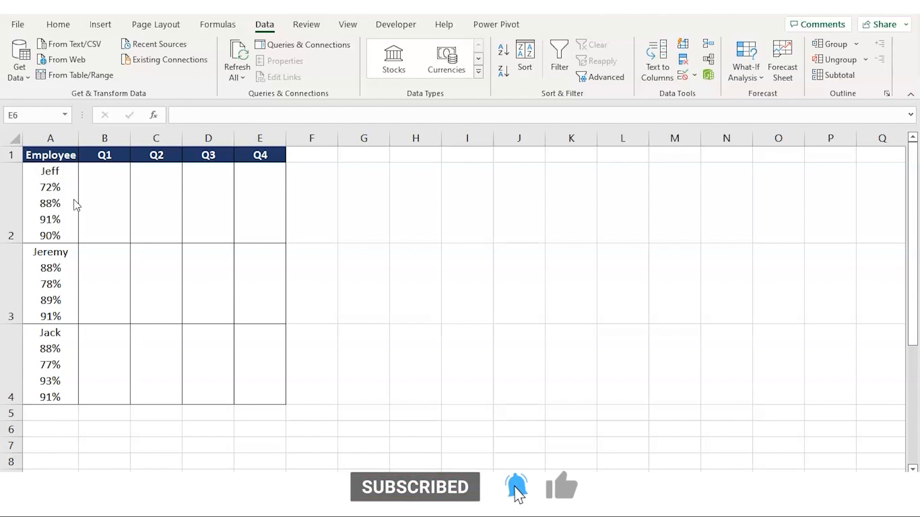
click(74, 200)
drag(50, 205, 39, 340)
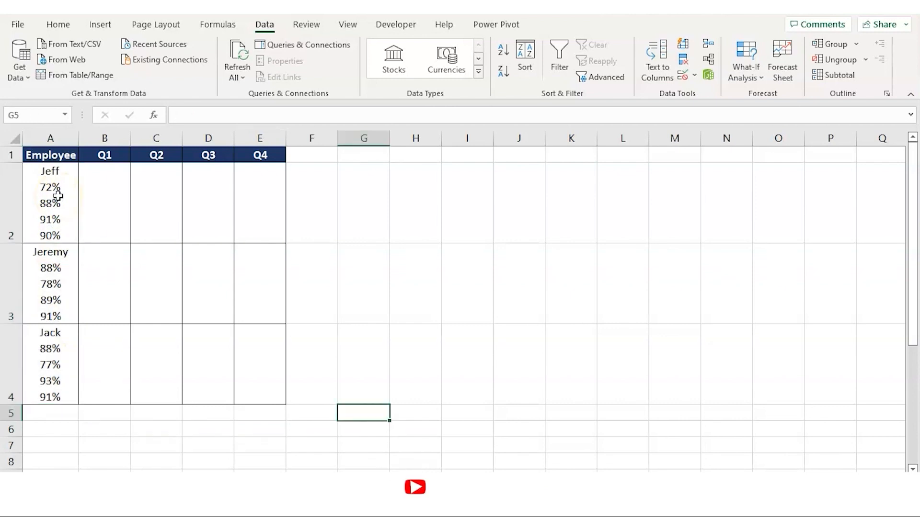
- Start Text to Columns on the employee entries in A2:A4 as Delimited data and proceed to the delimiter settings
drag(56, 192, 46, 346)
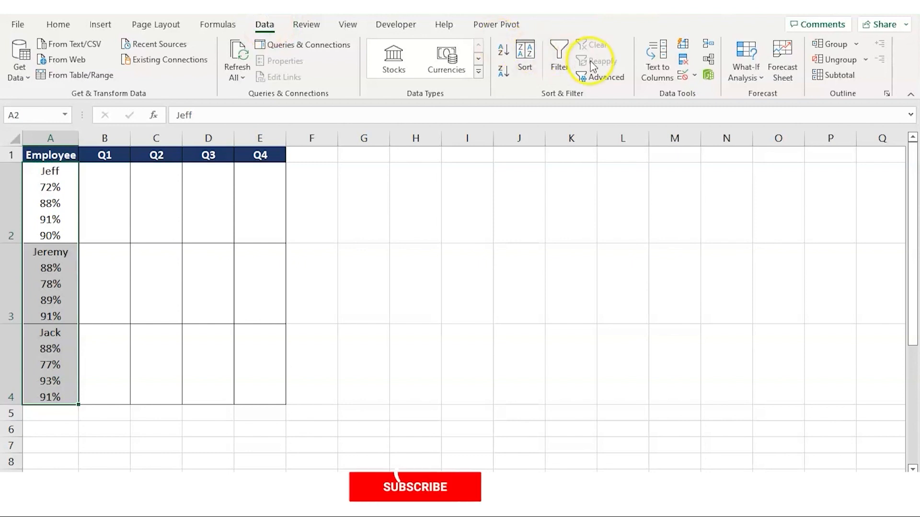
click(655, 62)
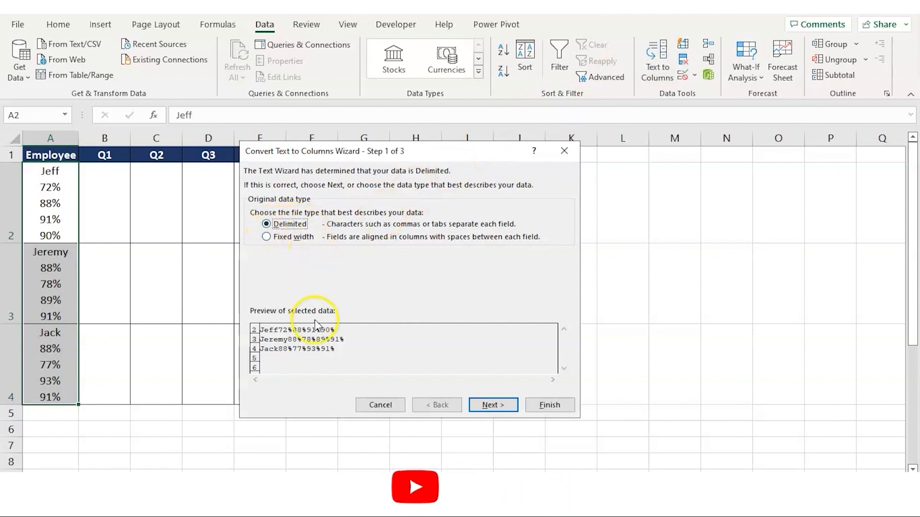
click(489, 406)
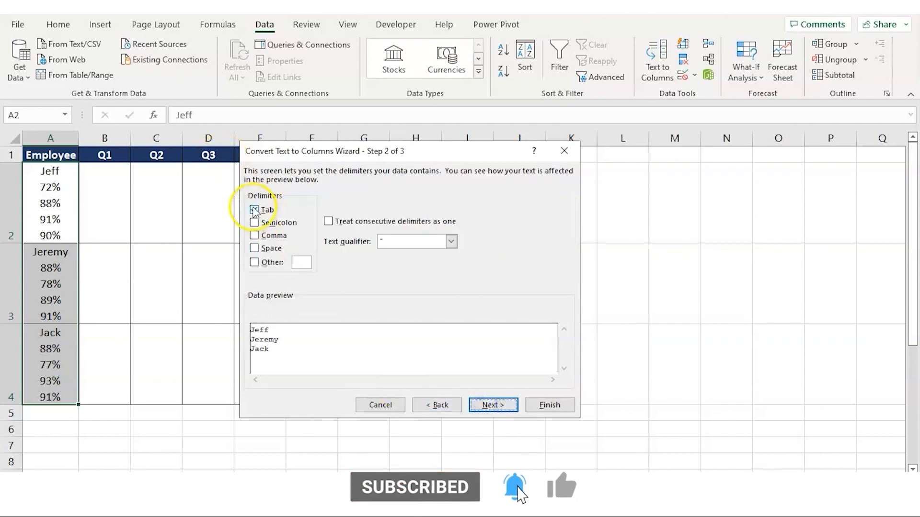
- Replace the Tab delimiter with a line break as the Other delimiter, finish the split and allow the existing data to be replaced
click(254, 211)
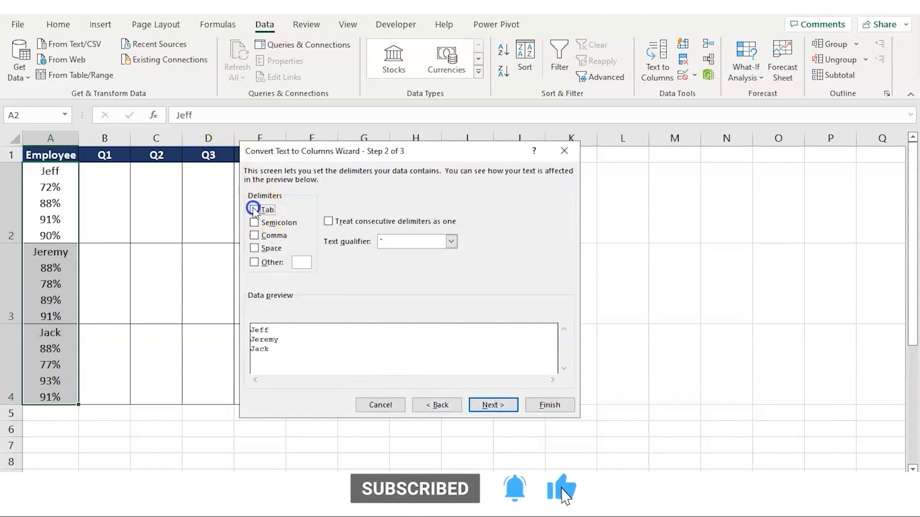
click(254, 262)
click(297, 263)
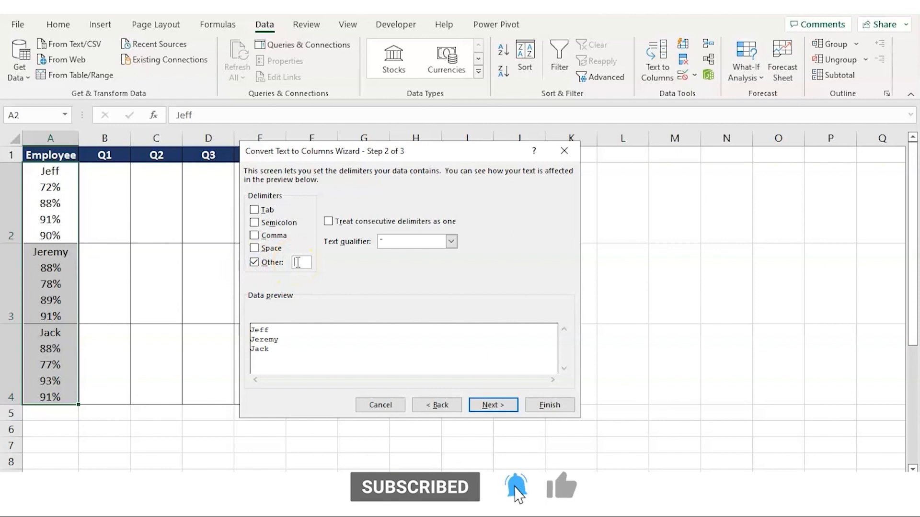
key(ctrl+j)
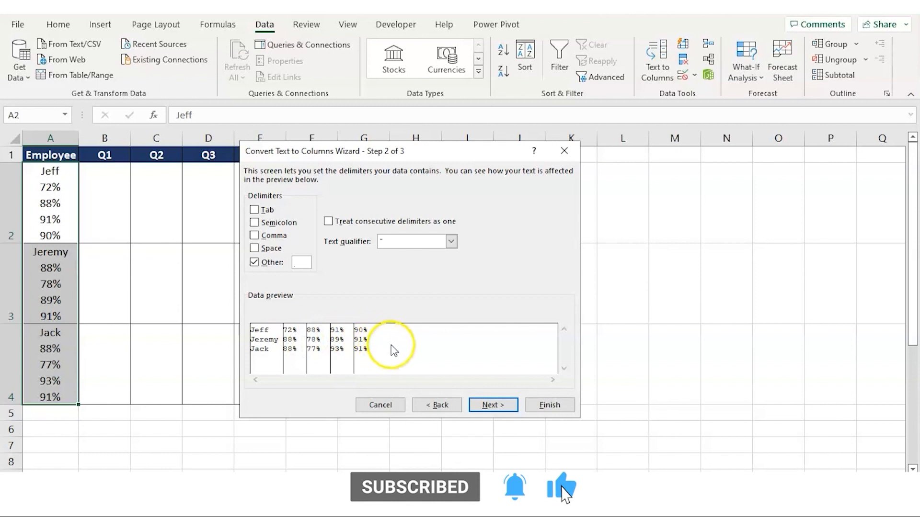
click(487, 402)
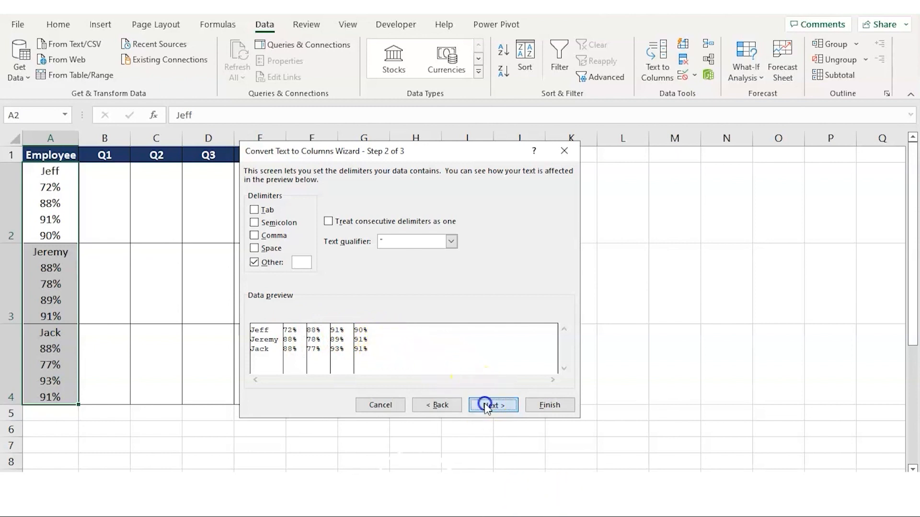
click(550, 404)
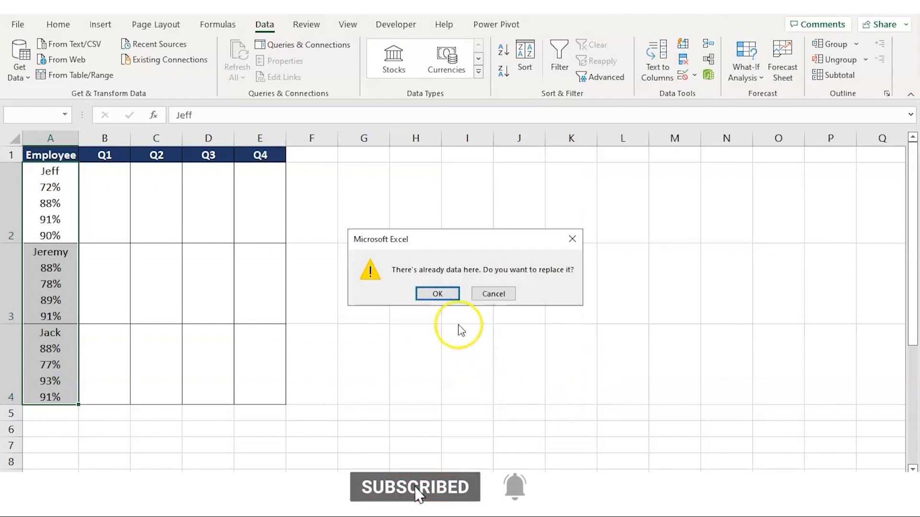
click(443, 295)
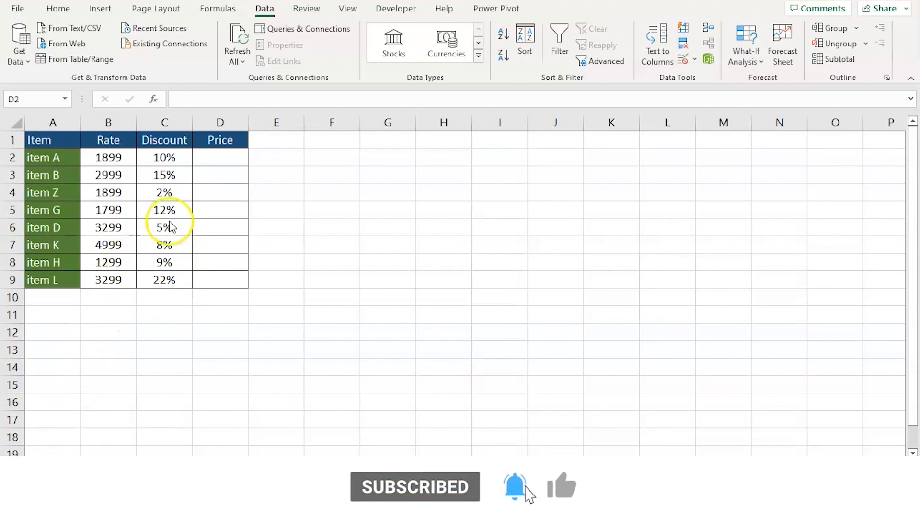
- Begin the discounted price formula in D2 with =B2*(
click(207, 158)
click(207, 158)
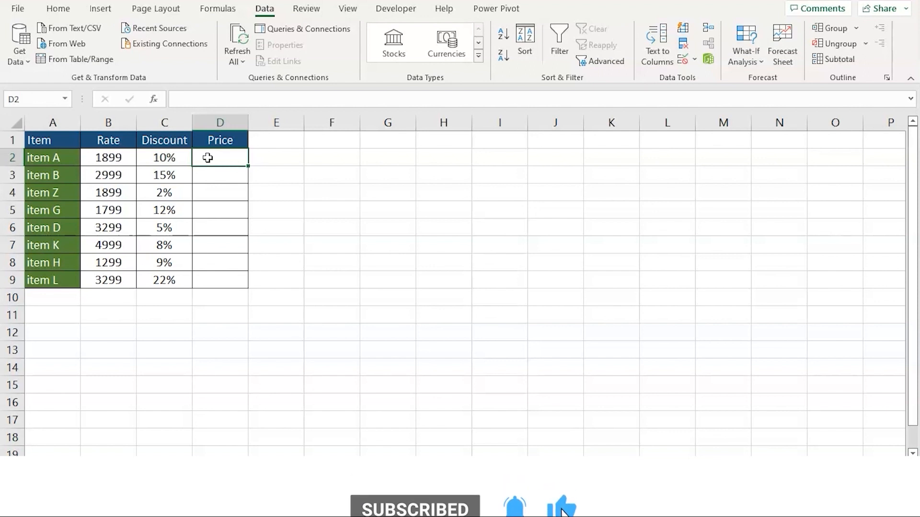
double_click(221, 157)
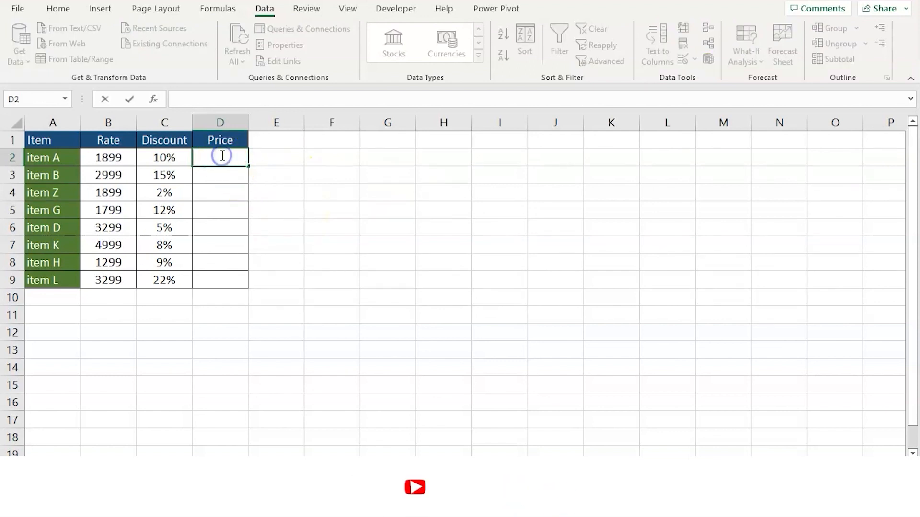
text(=)
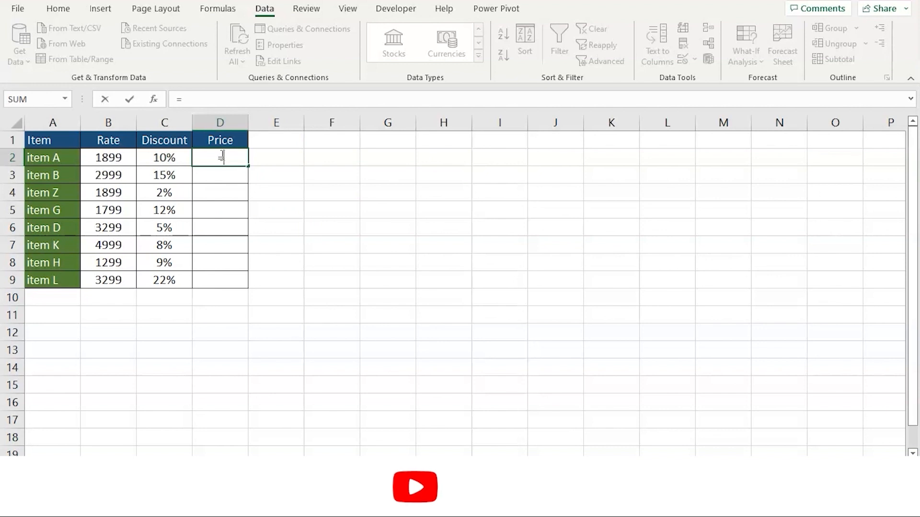
click(119, 160)
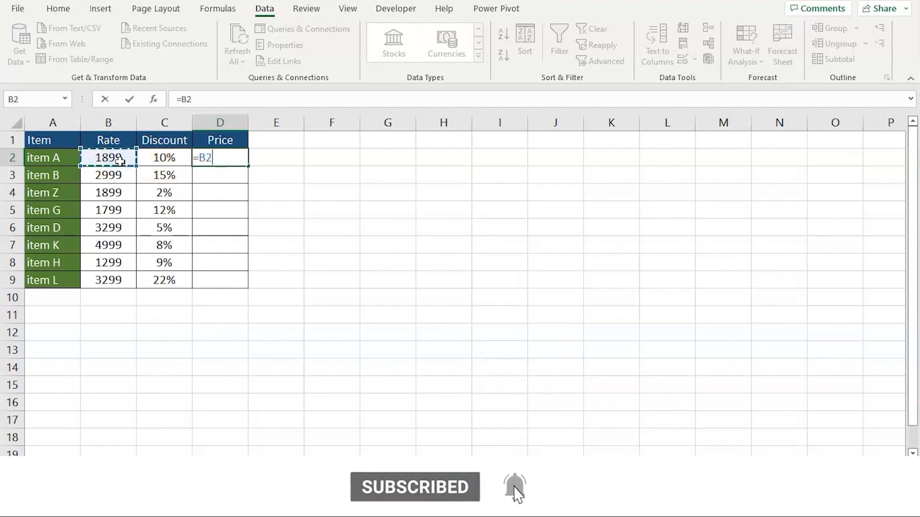
text(*)
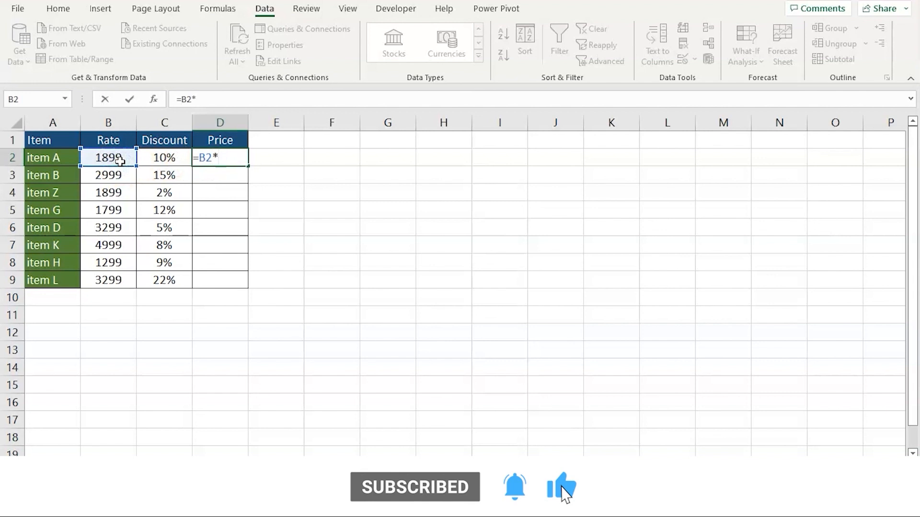
text(()
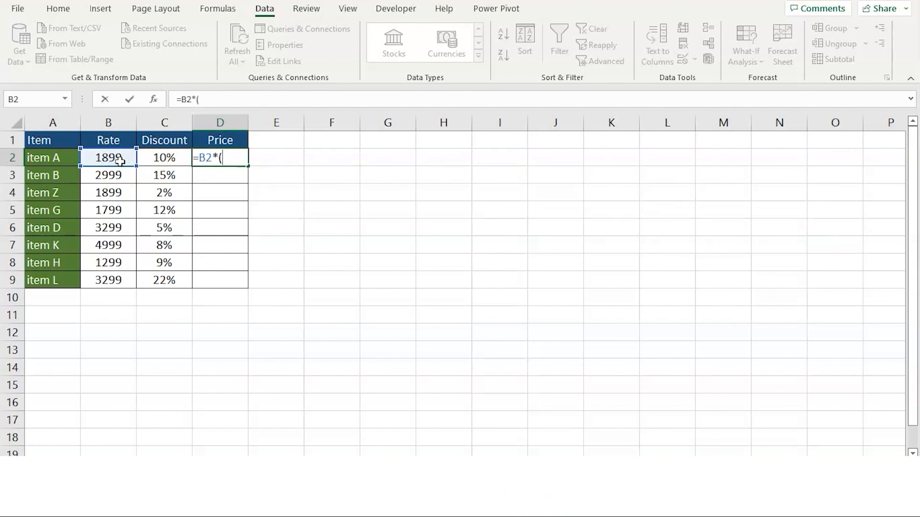
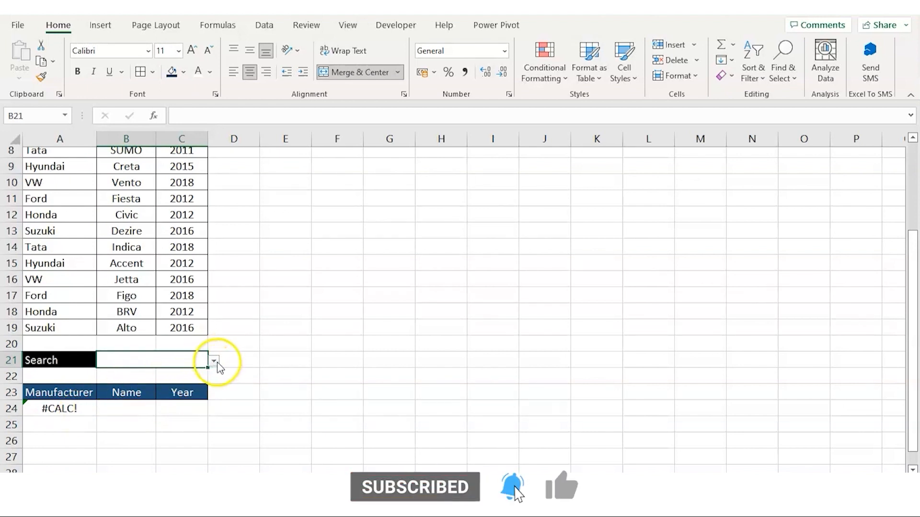
- Look up the VW cars and the Tata cars in turn by choosing each manufacturer in the Search cell B21
click(214, 362)
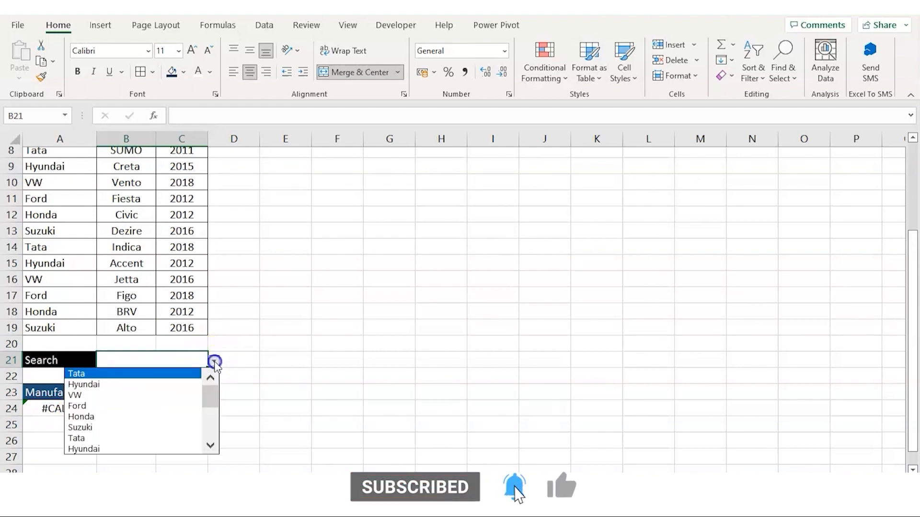
click(132, 394)
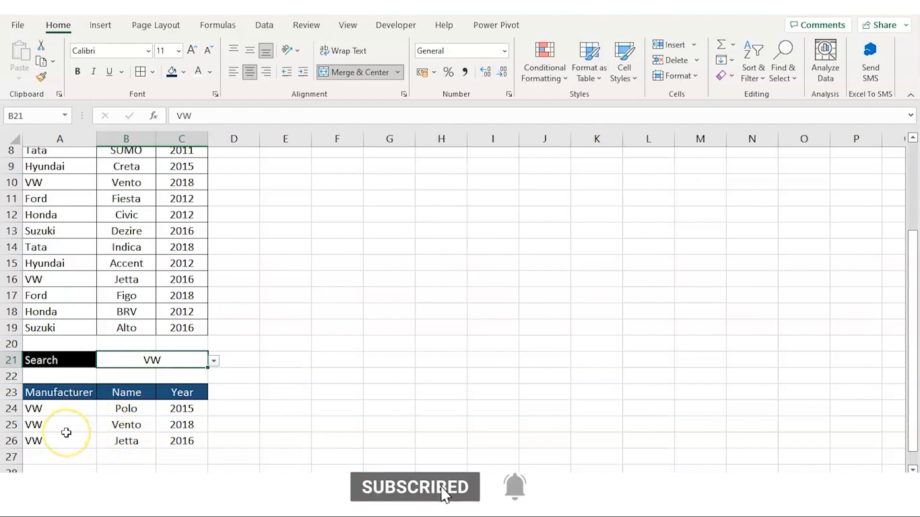
scroll(66, 433, down, 1)
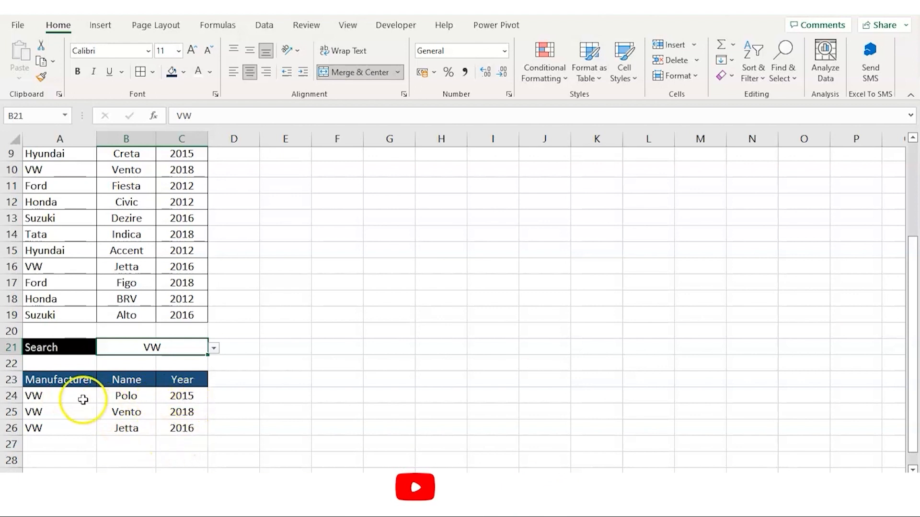
click(213, 349)
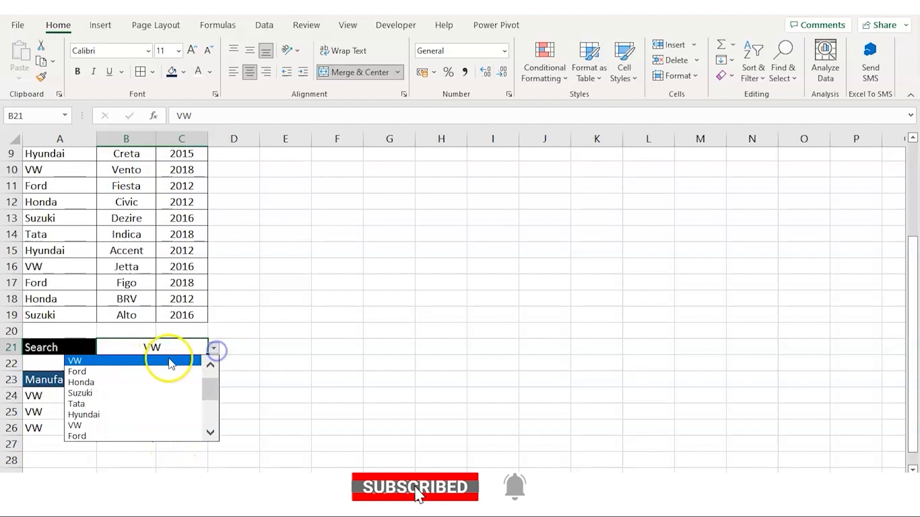
click(113, 405)
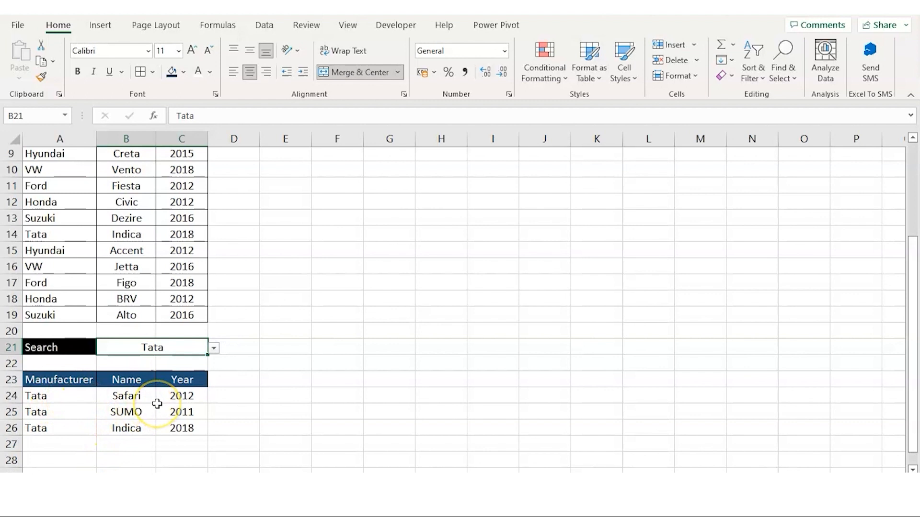
- On the Group sheet, show and hide the Clipboard pane, and view the Font settings in Format Cells before closing them
click(293, 487)
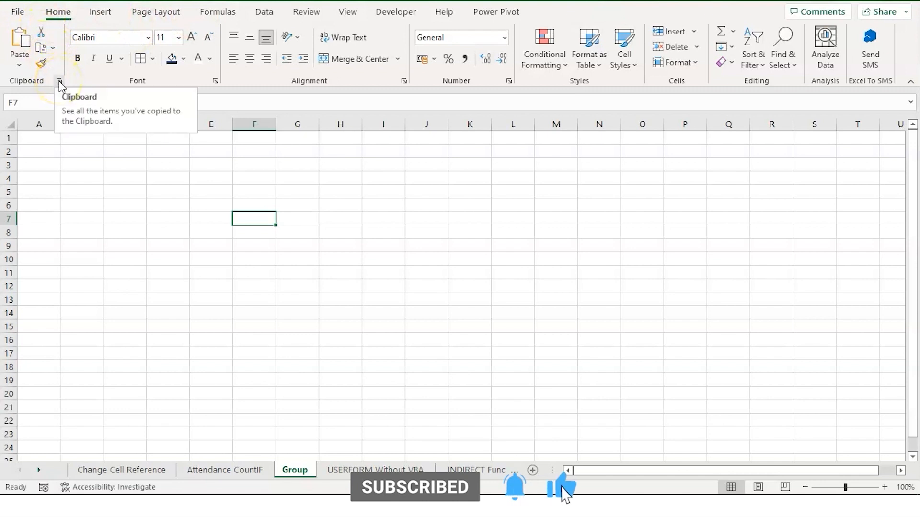
click(59, 82)
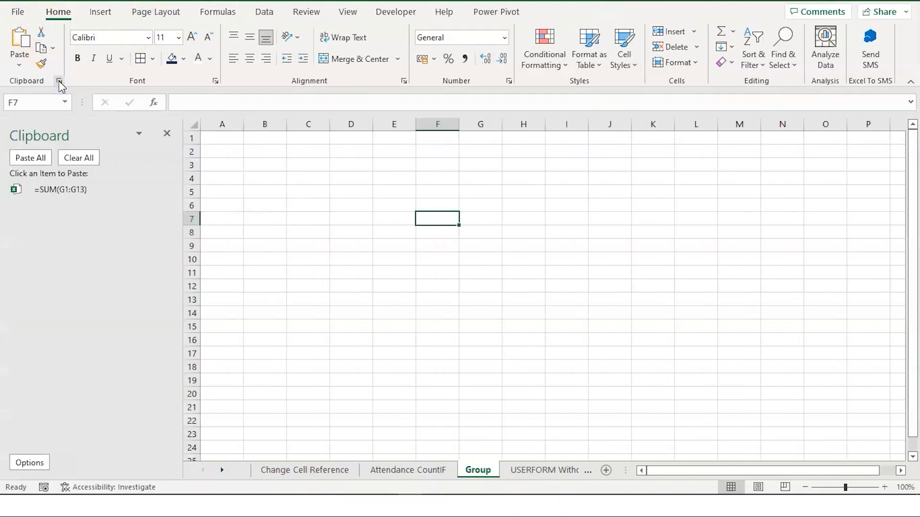
click(59, 83)
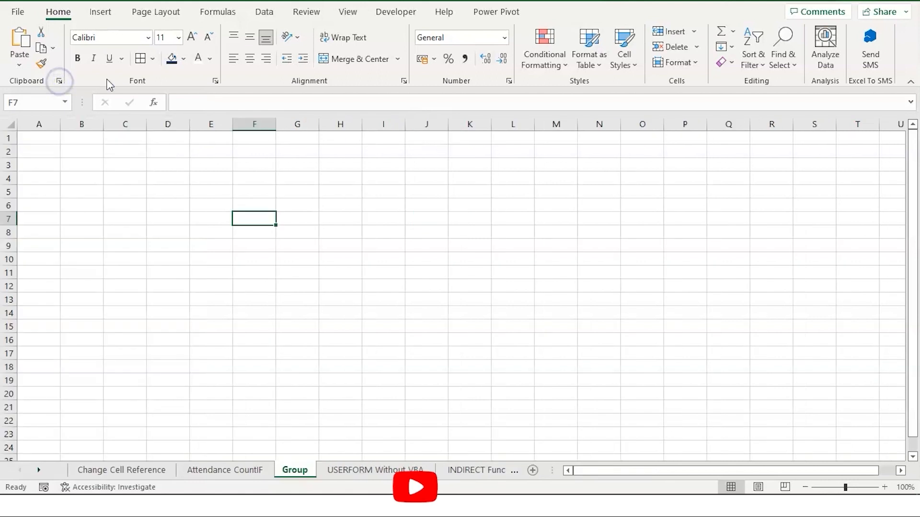
click(215, 83)
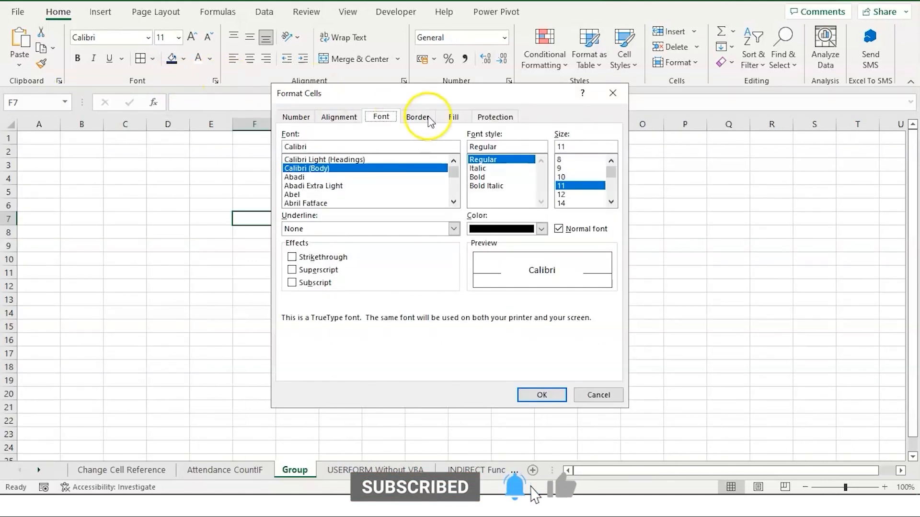
click(612, 92)
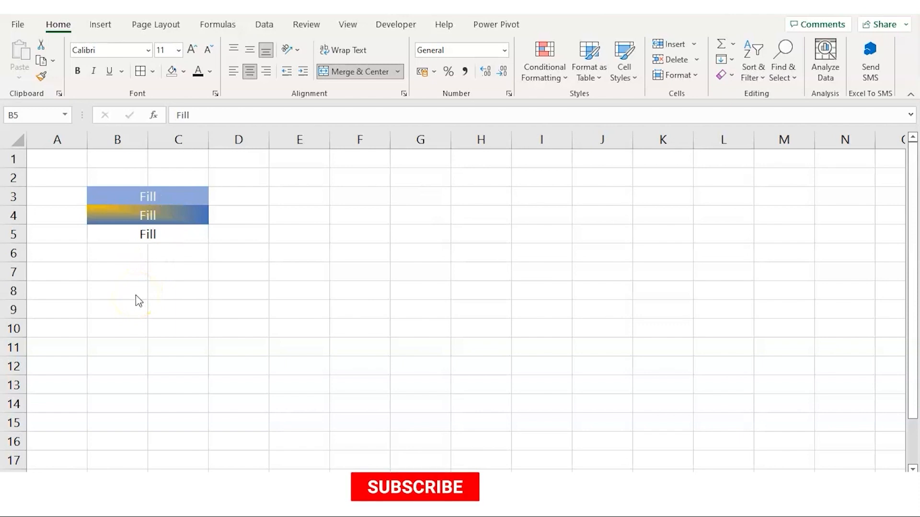
- Select the merged Fill cells in rows 3 and 4 to examine their existing fills
right_click(186, 197)
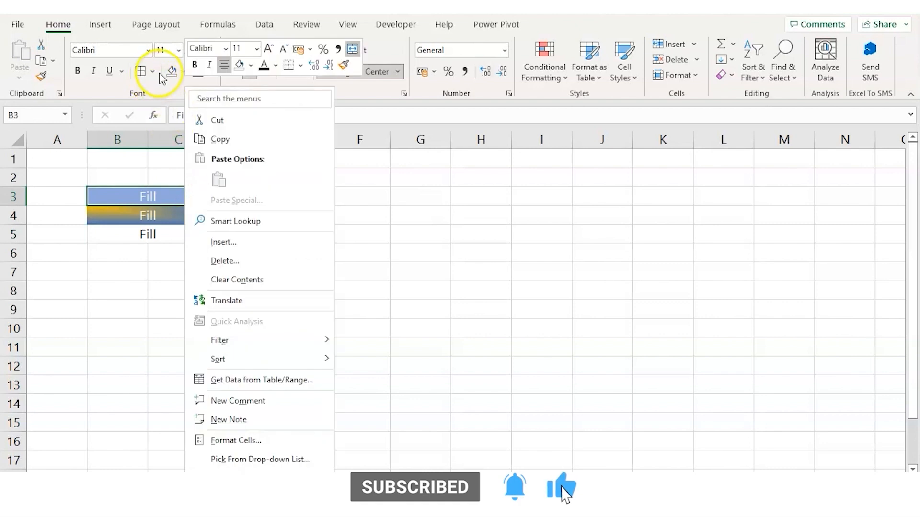
click(139, 215)
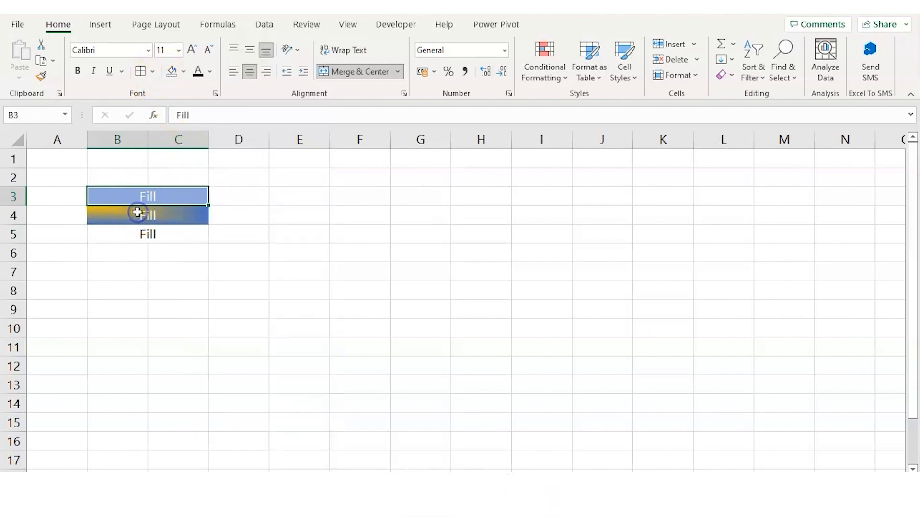
click(131, 215)
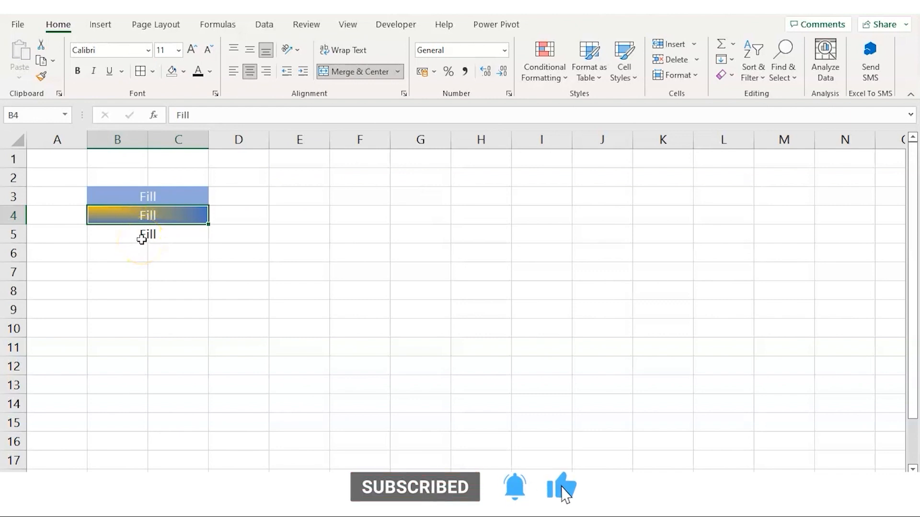
- Fill the merged Fill cell in row 5 with a two-color horizontal gradient from light orange to blue
click(142, 239)
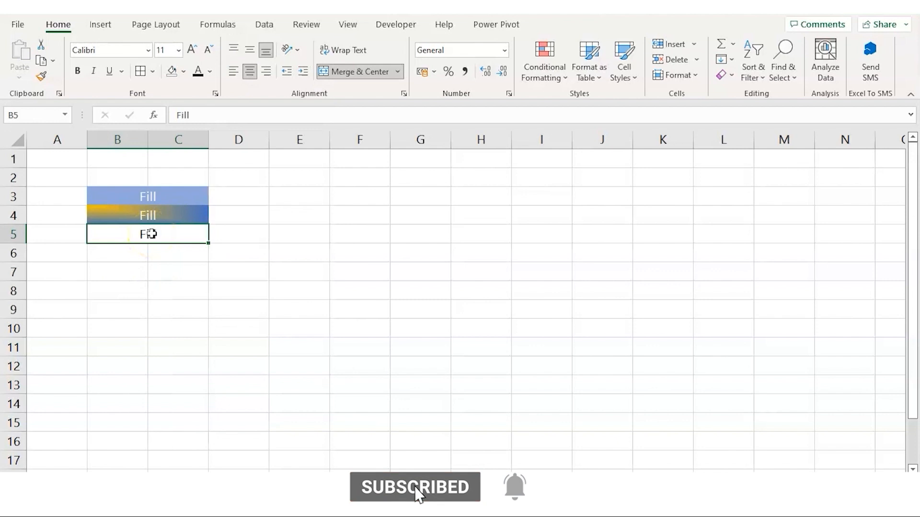
right_click(151, 233)
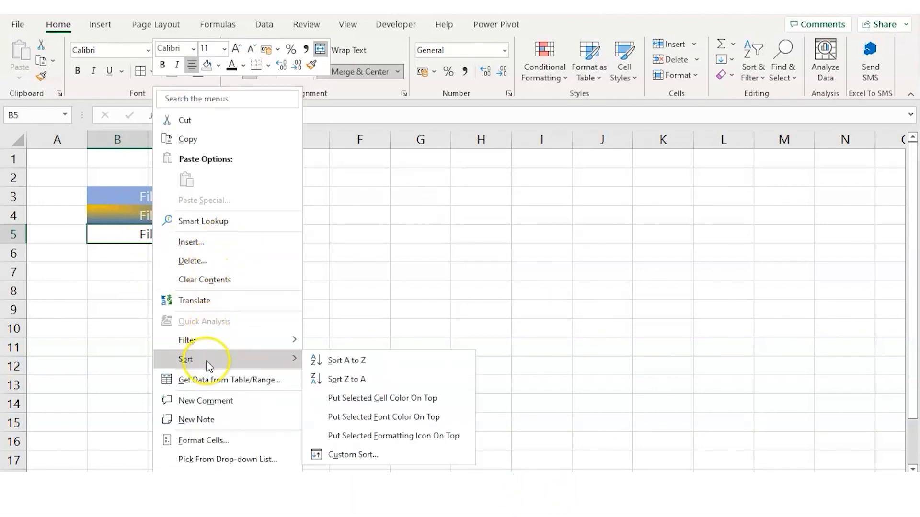
click(203, 441)
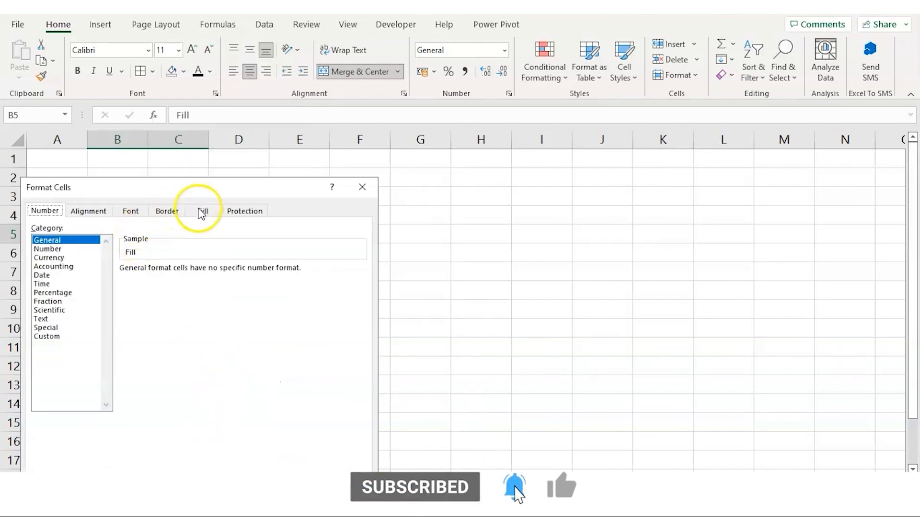
click(201, 211)
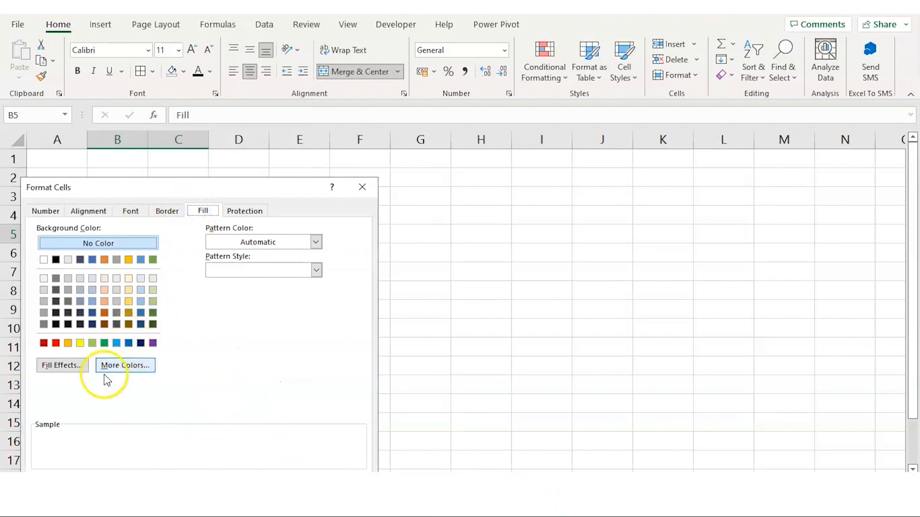
click(62, 366)
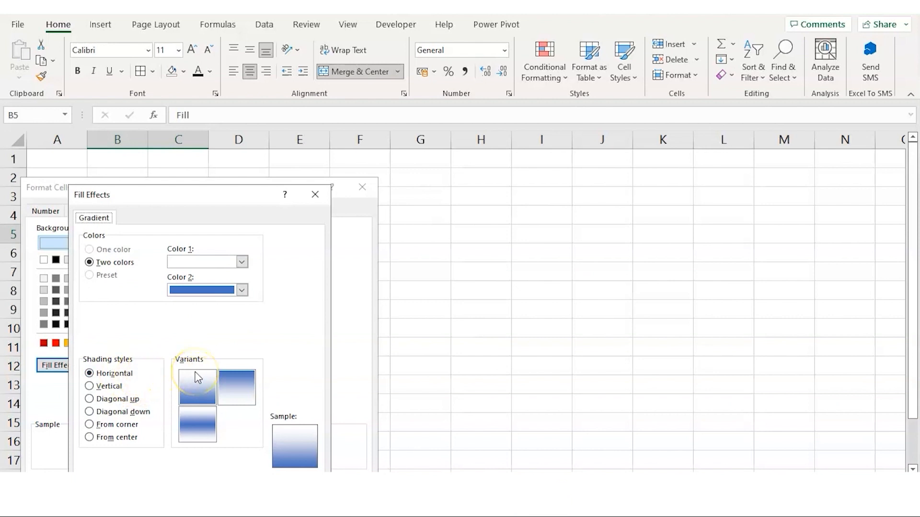
click(196, 262)
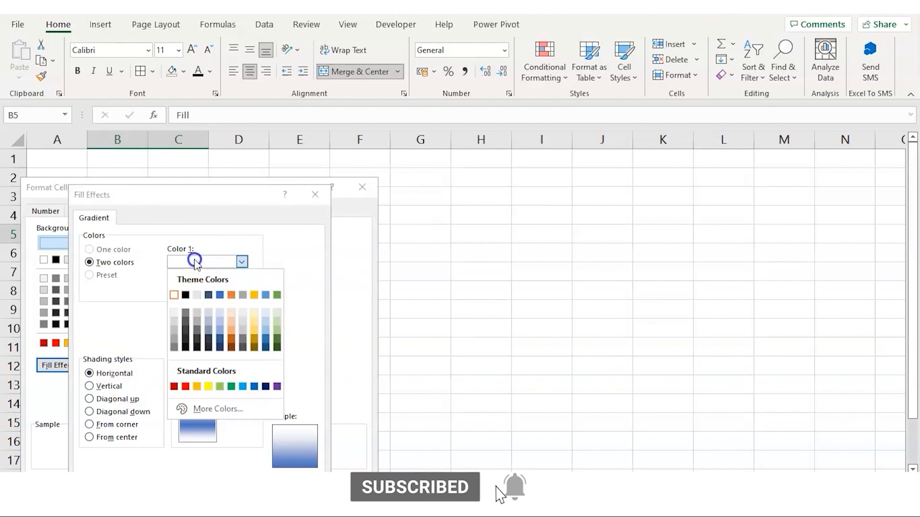
click(232, 332)
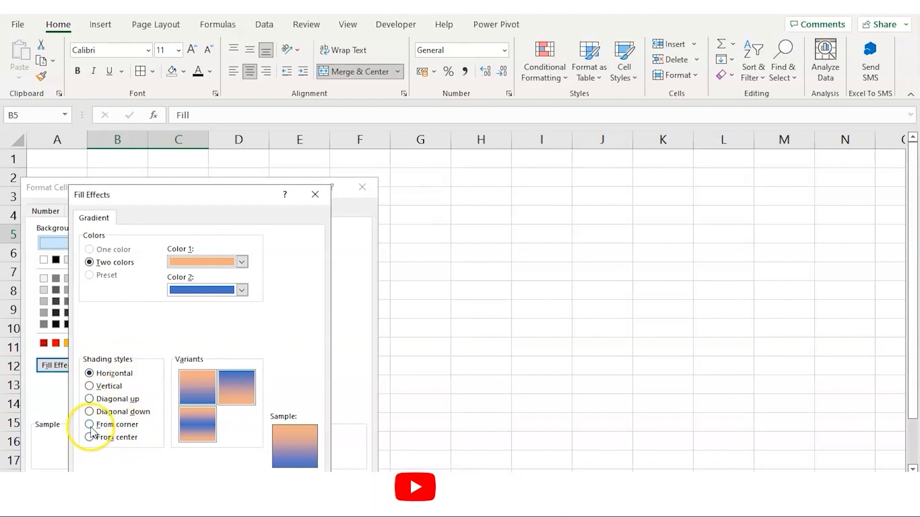
click(90, 387)
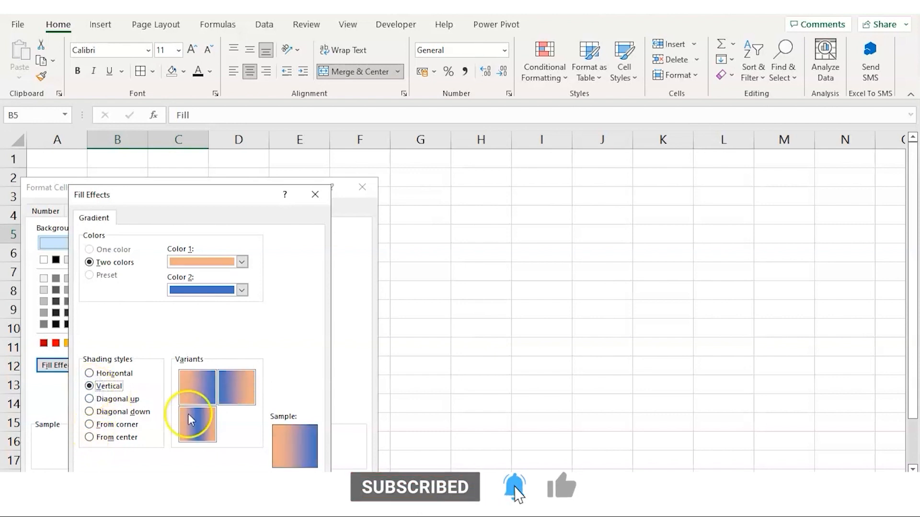
click(89, 373)
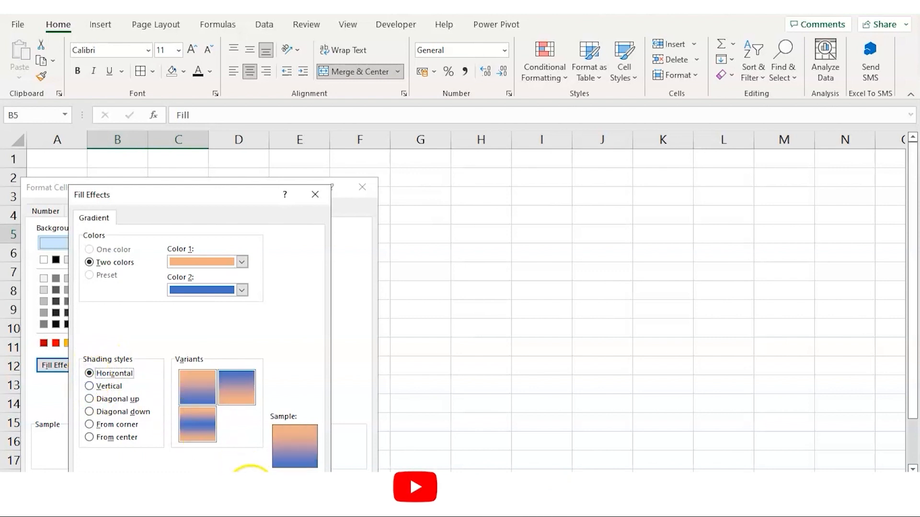
click(251, 483)
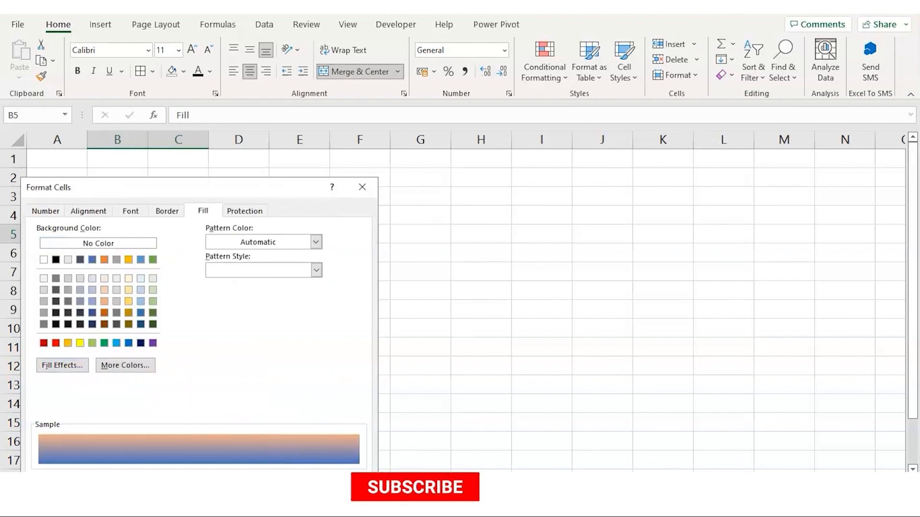
click(287, 489)
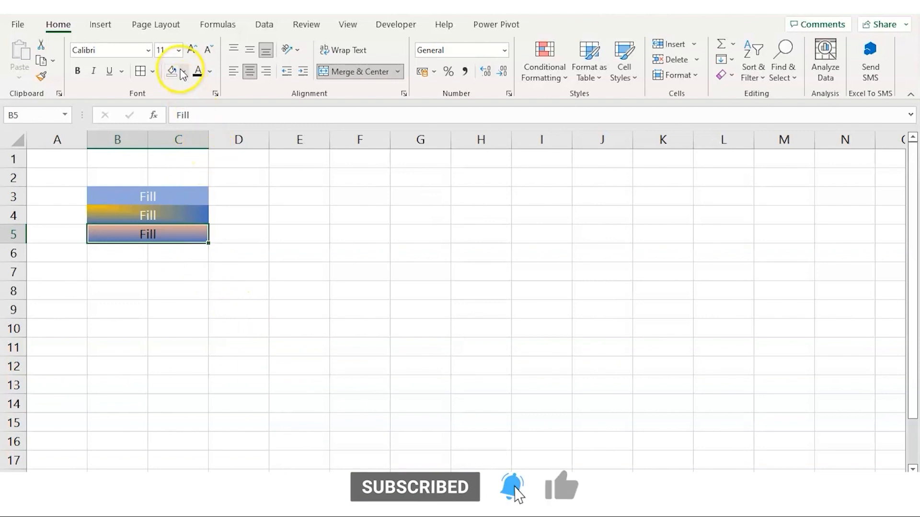
- Set the font color of the merged Fill cell in row 5 to white
click(211, 75)
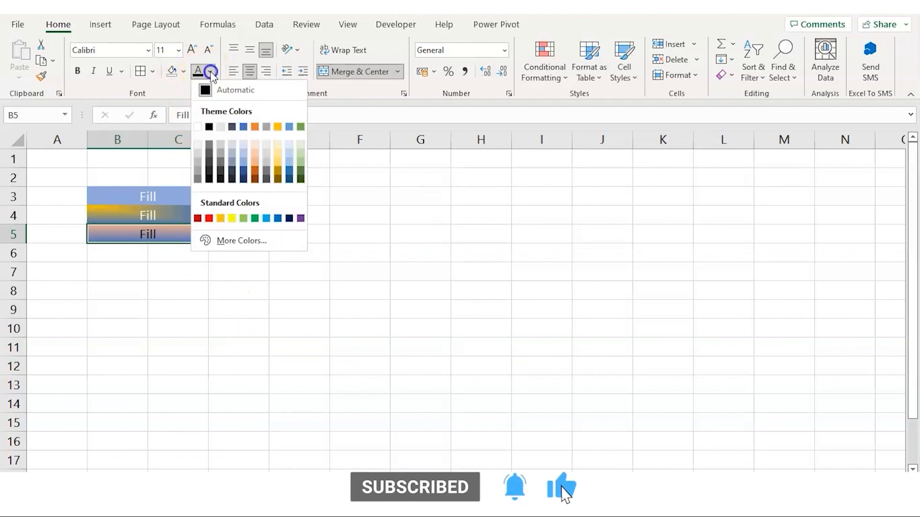
click(199, 126)
click(242, 272)
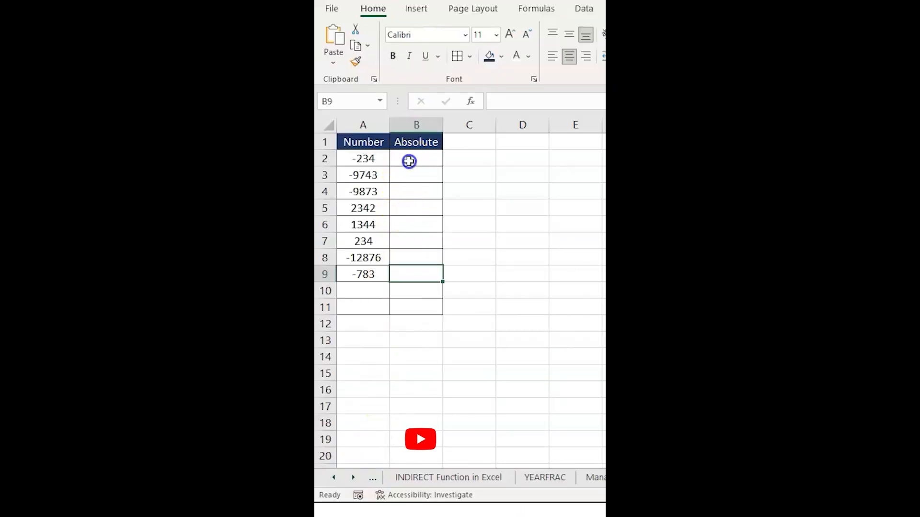
- Enter =ABS(A2) in B2 of the Absolute column and fill the formula down to B9
click(409, 161)
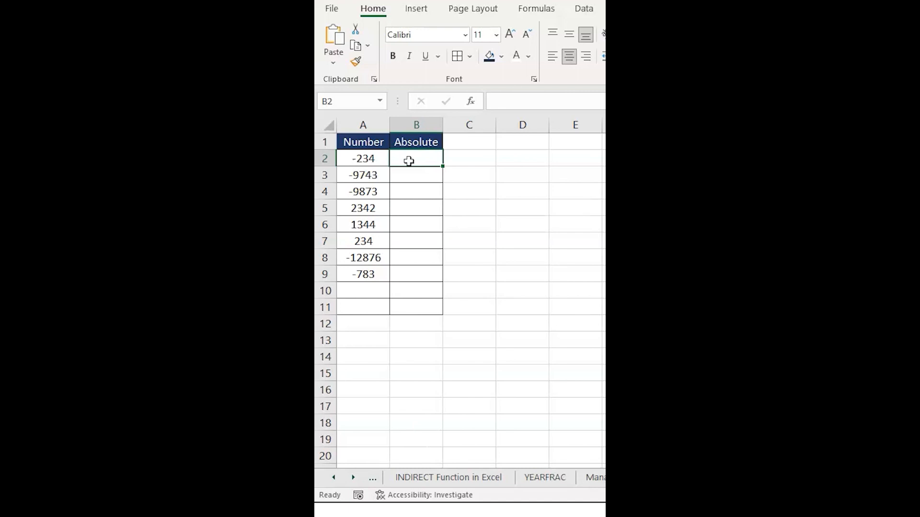
text(=a)
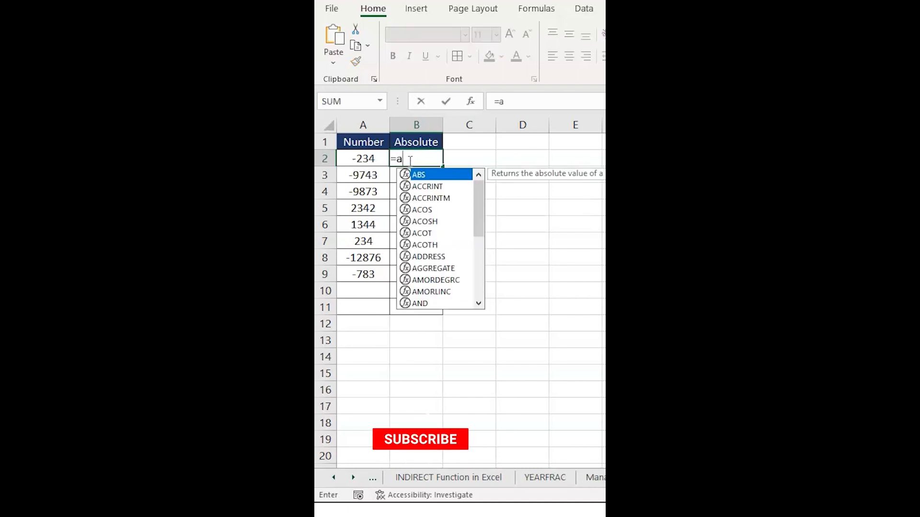
text(b)
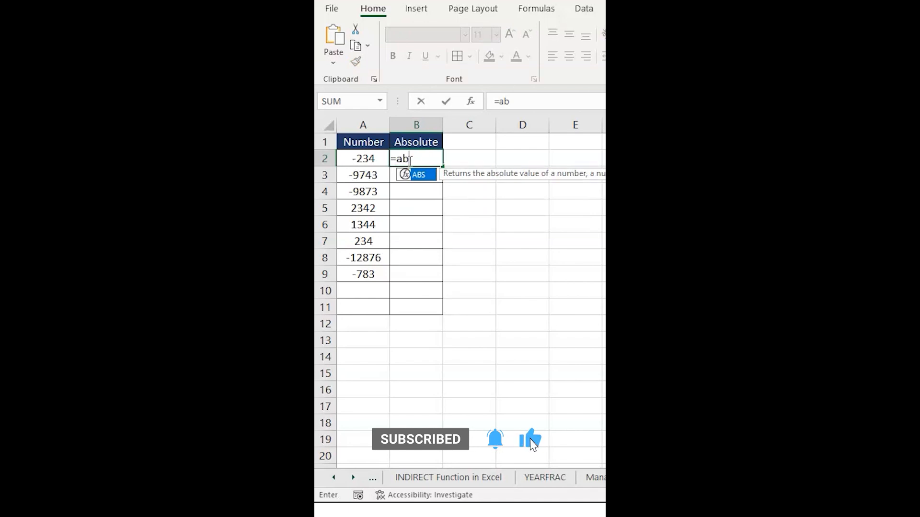
key(Tab)
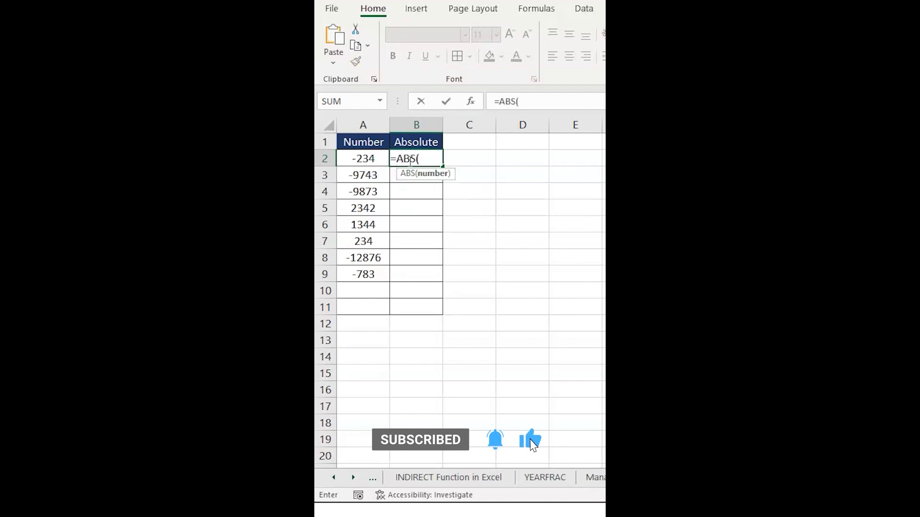
click(360, 156)
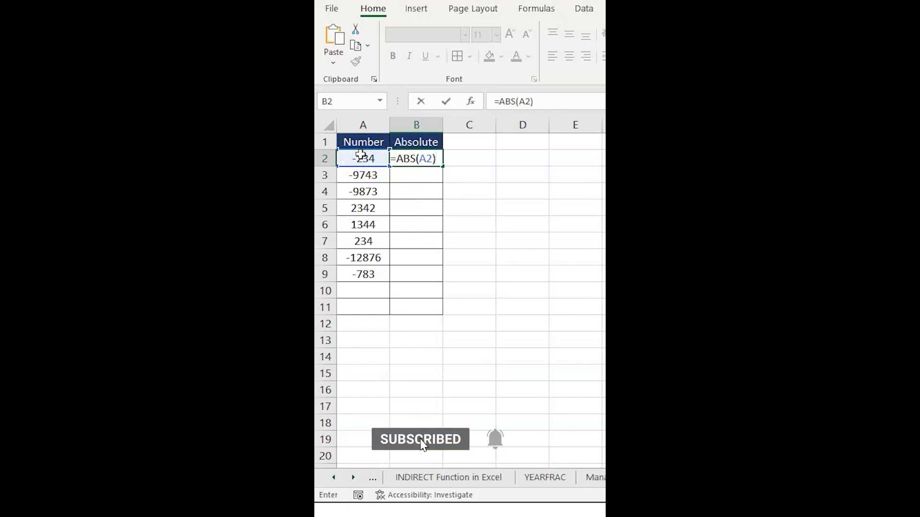
key(Return)
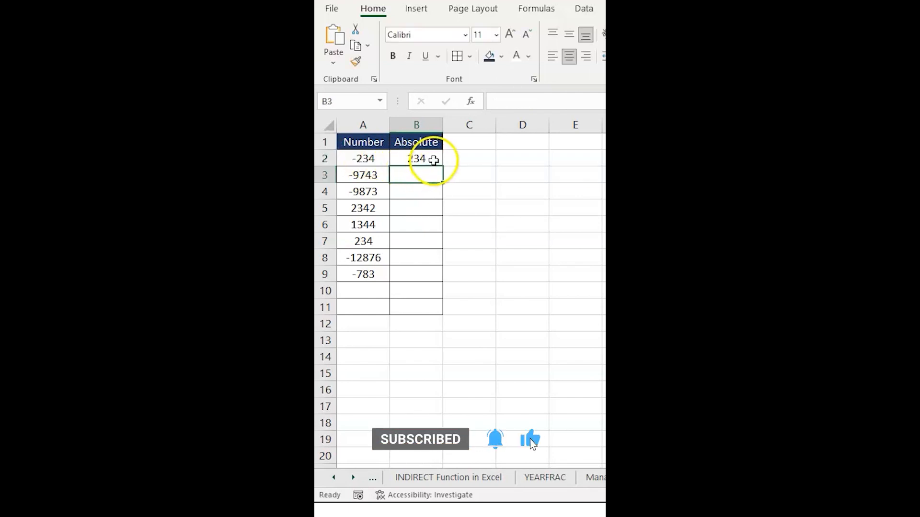
click(434, 160)
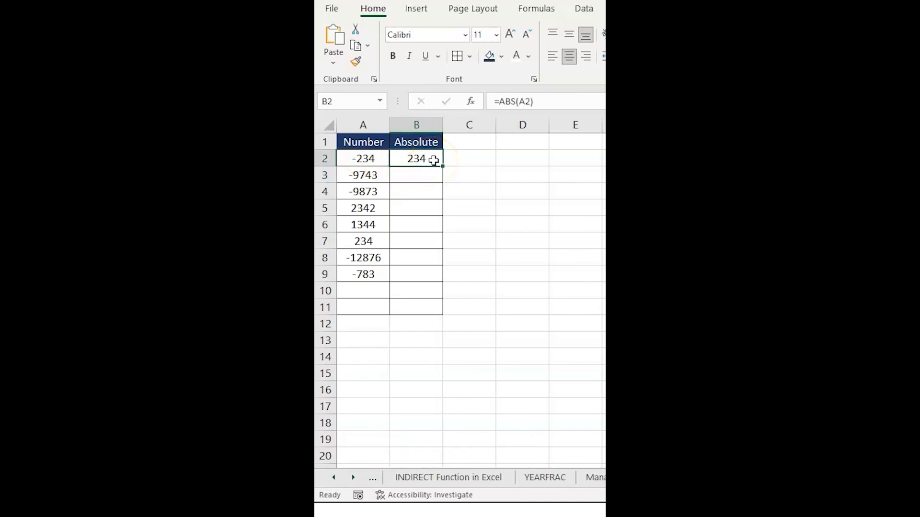
drag(444, 166, 437, 276)
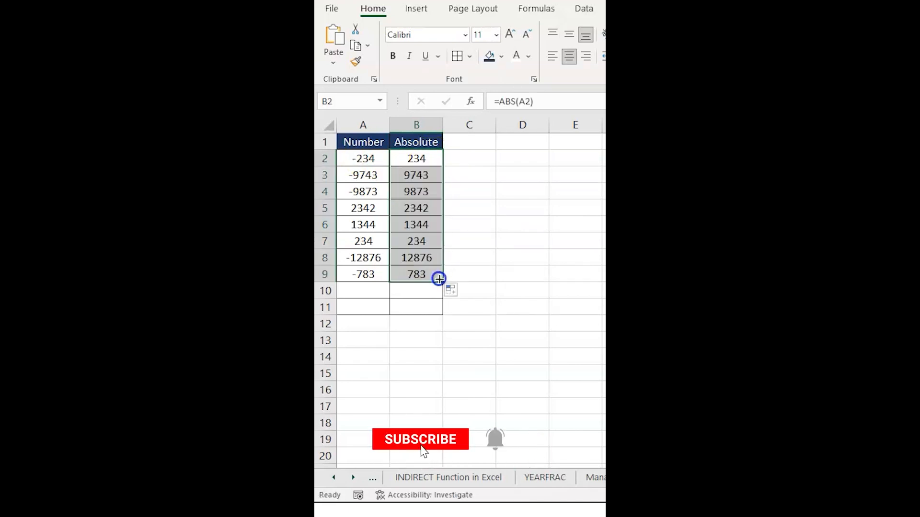
- Enter the negative number -34 in A10, below the existing values in the Number column
click(368, 294)
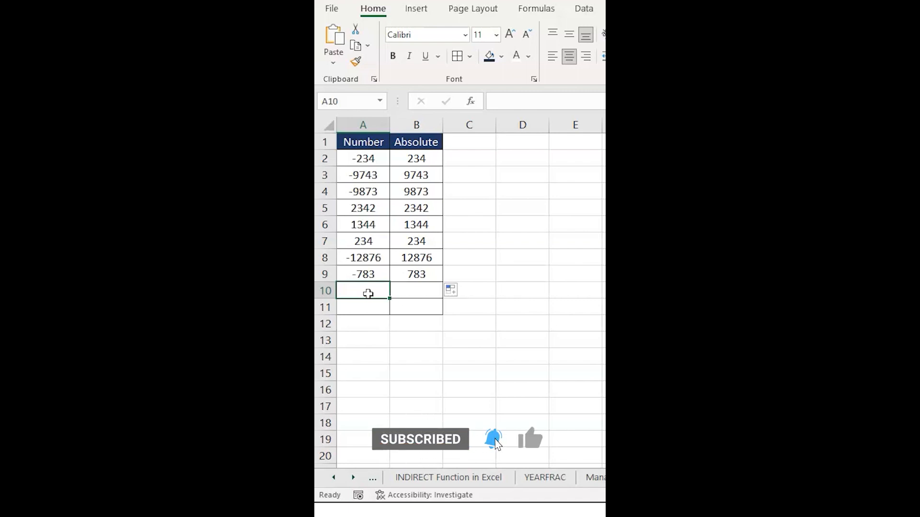
text(-)
text(35)
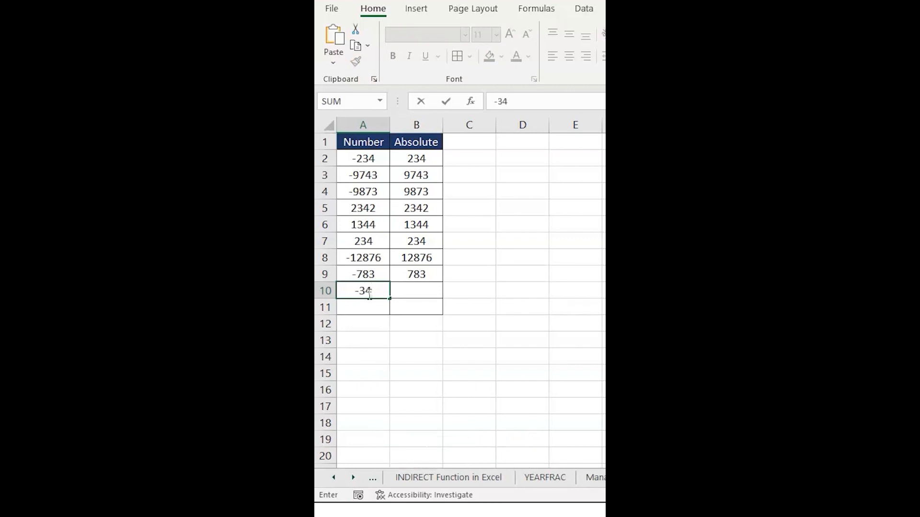
key(Return)
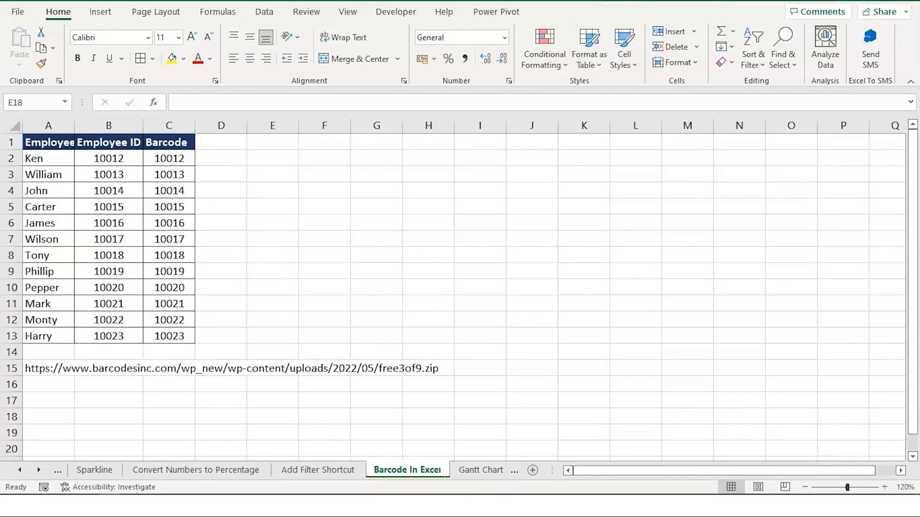
- Center the contents of the Barcode column C horizontally
click(166, 124)
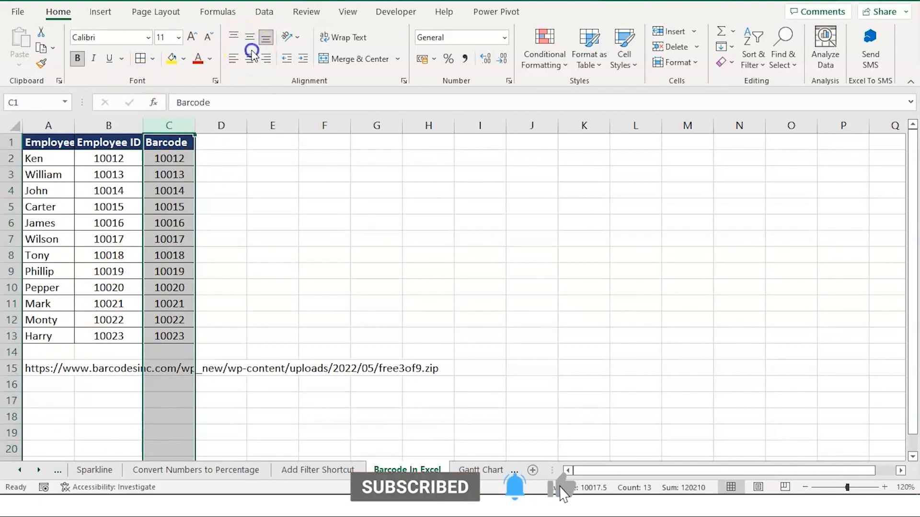
click(252, 57)
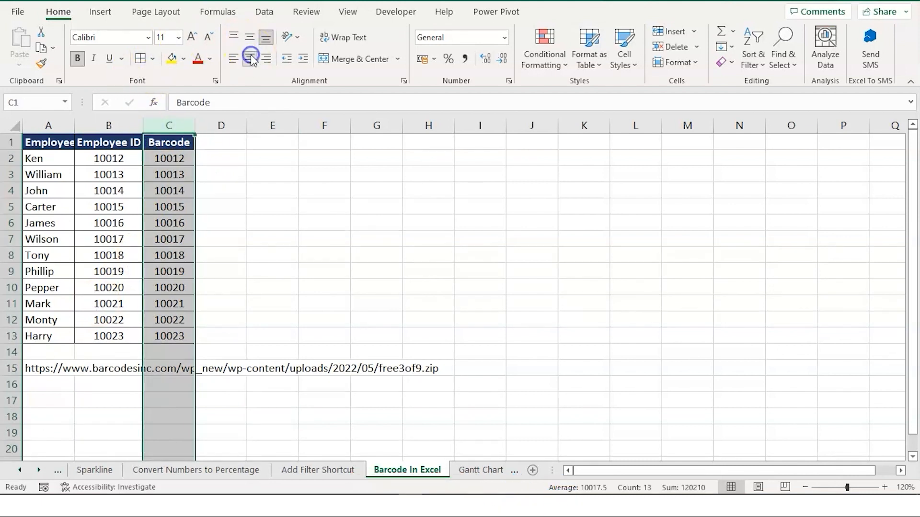
click(190, 222)
- Set the font of C2:C13 in the Barcode column to the barcode-style font listed directly beneath Free 3 of 9
drag(174, 157, 156, 331)
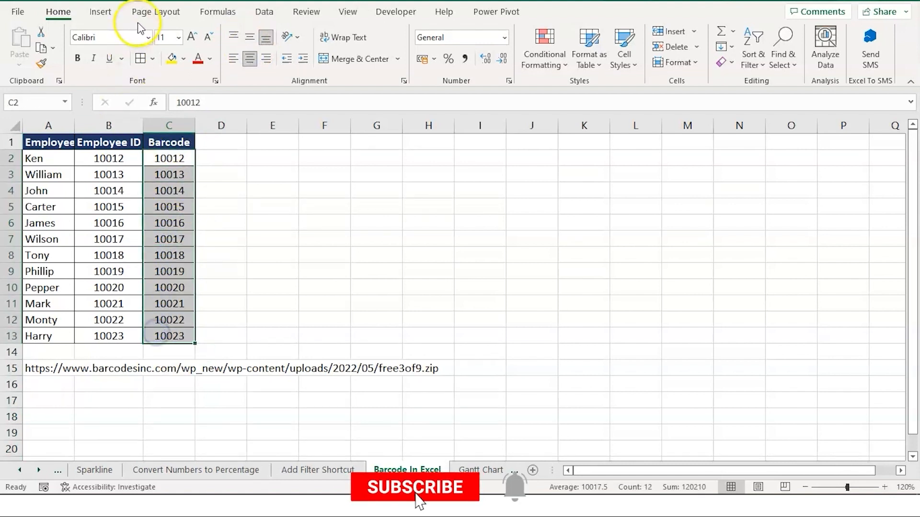
click(147, 37)
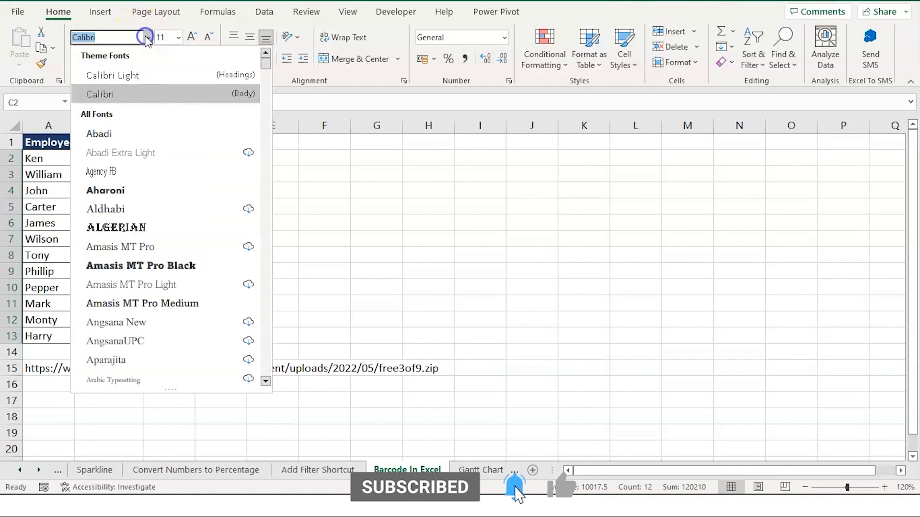
scroll(169, 364, down, 20)
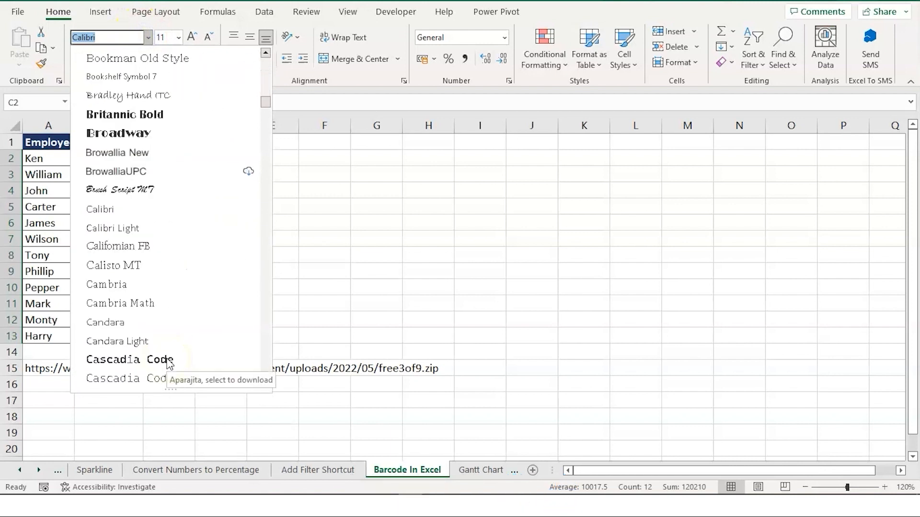
scroll(168, 364, down, 14)
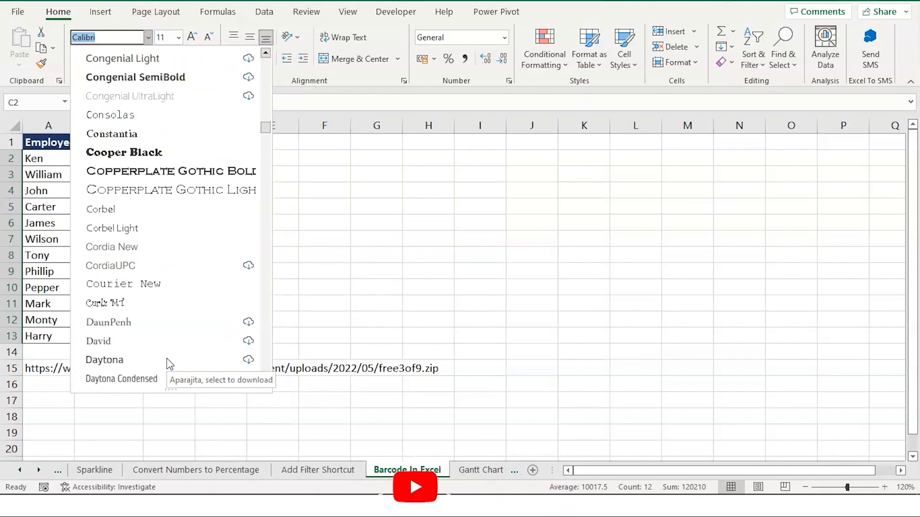
scroll(168, 364, down, 10)
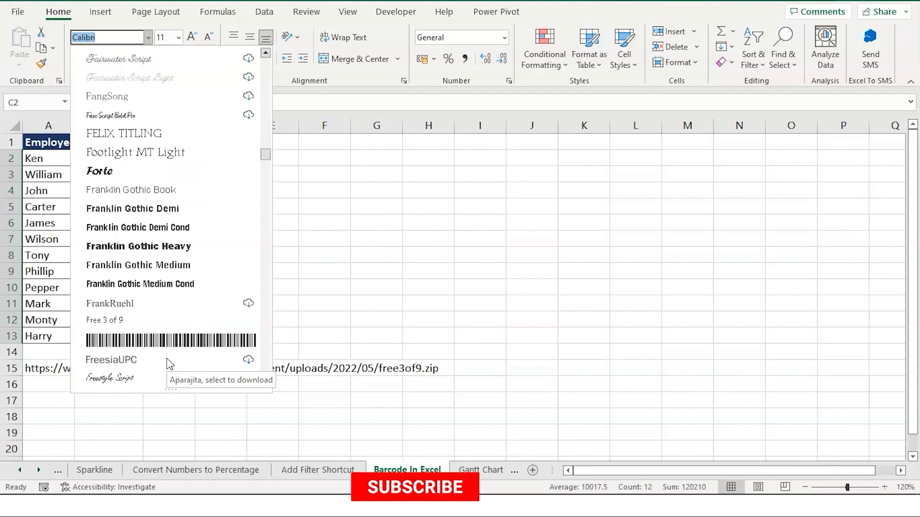
click(174, 283)
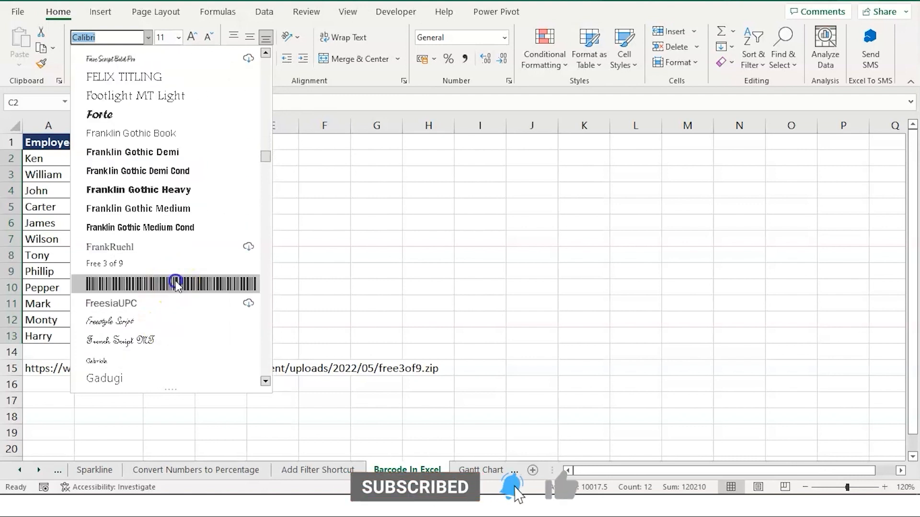